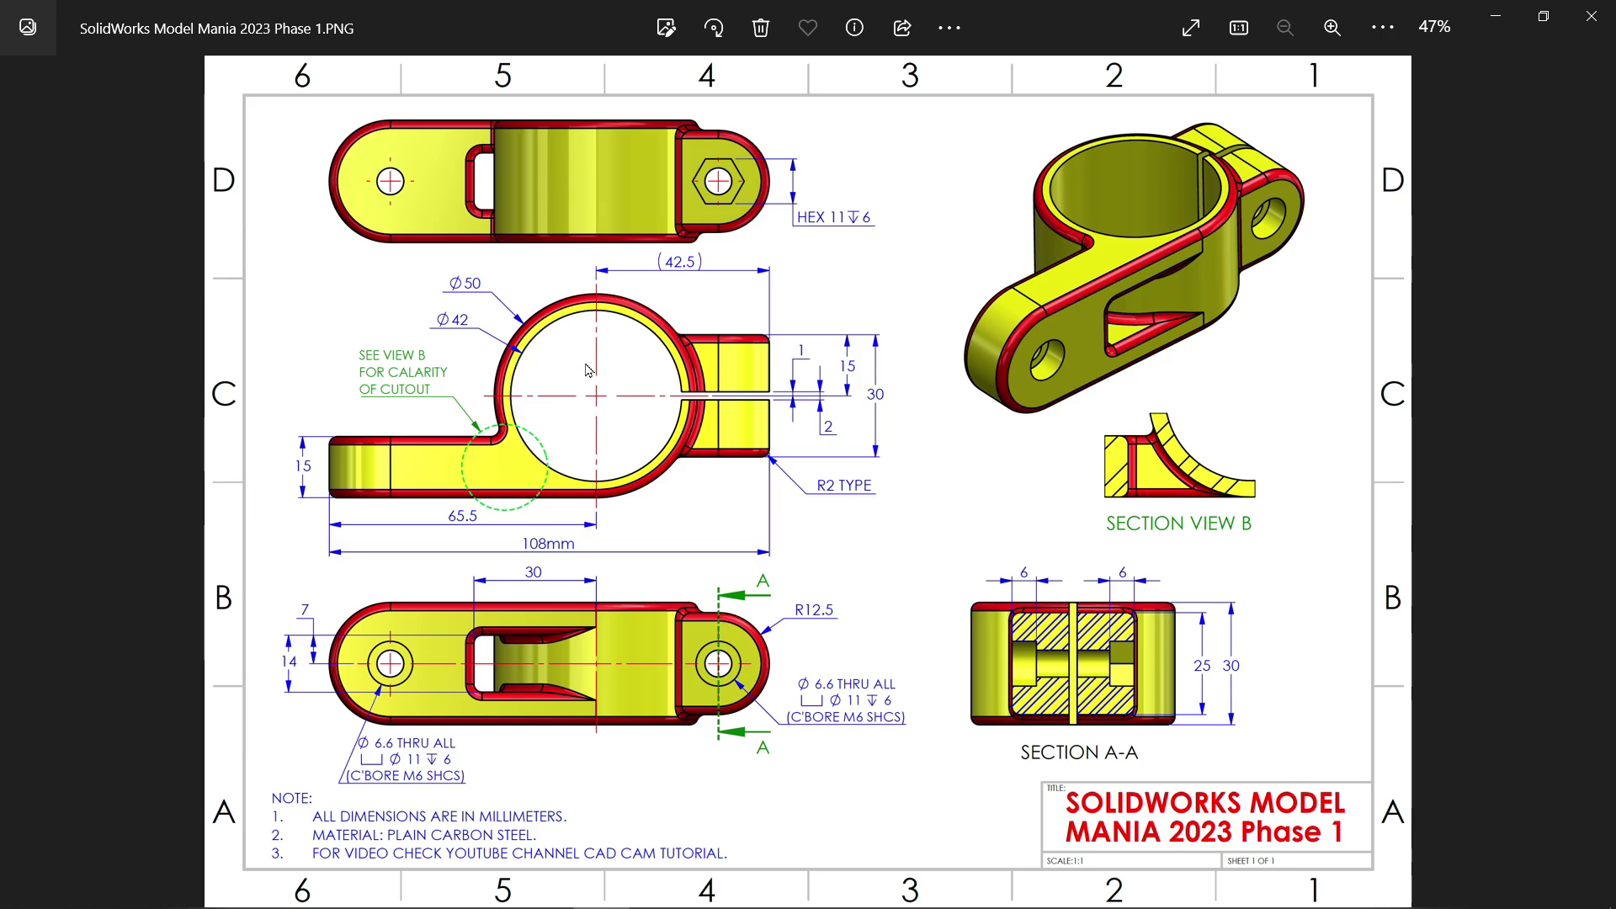
# - Study the reference drawing's top view, column numbers and title block, then return to the part
pyautogui.scroll(1, 633, 349)
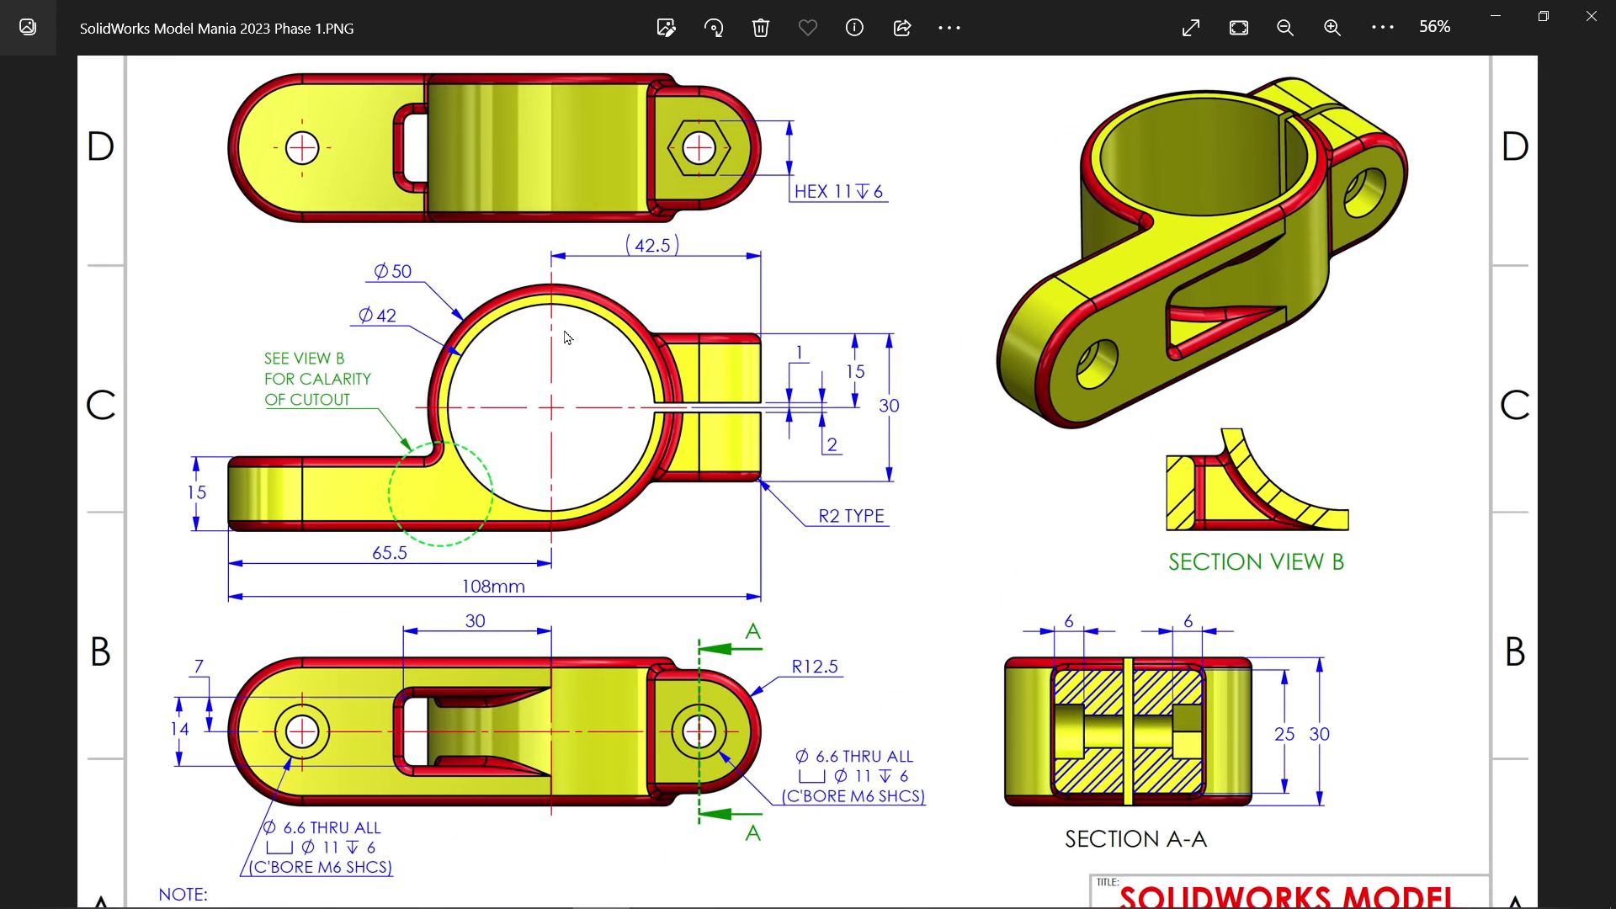
pyautogui.moveTo(559, 411); pyautogui.dragTo(553, 459)
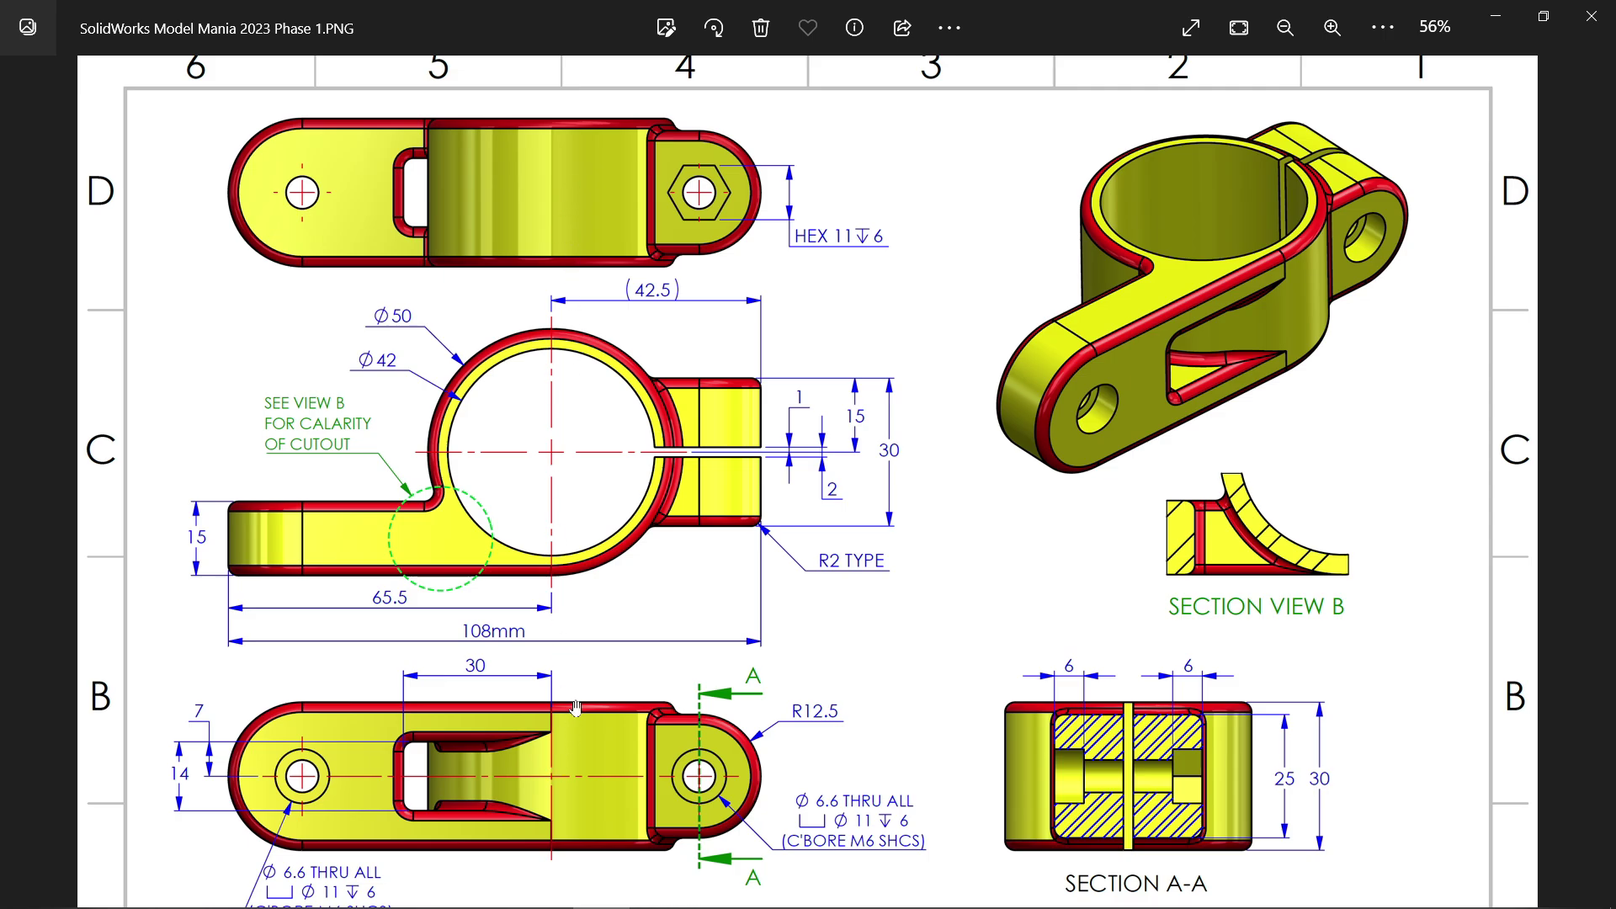
pyautogui.moveTo(601, 572); pyautogui.dragTo(612, 515)
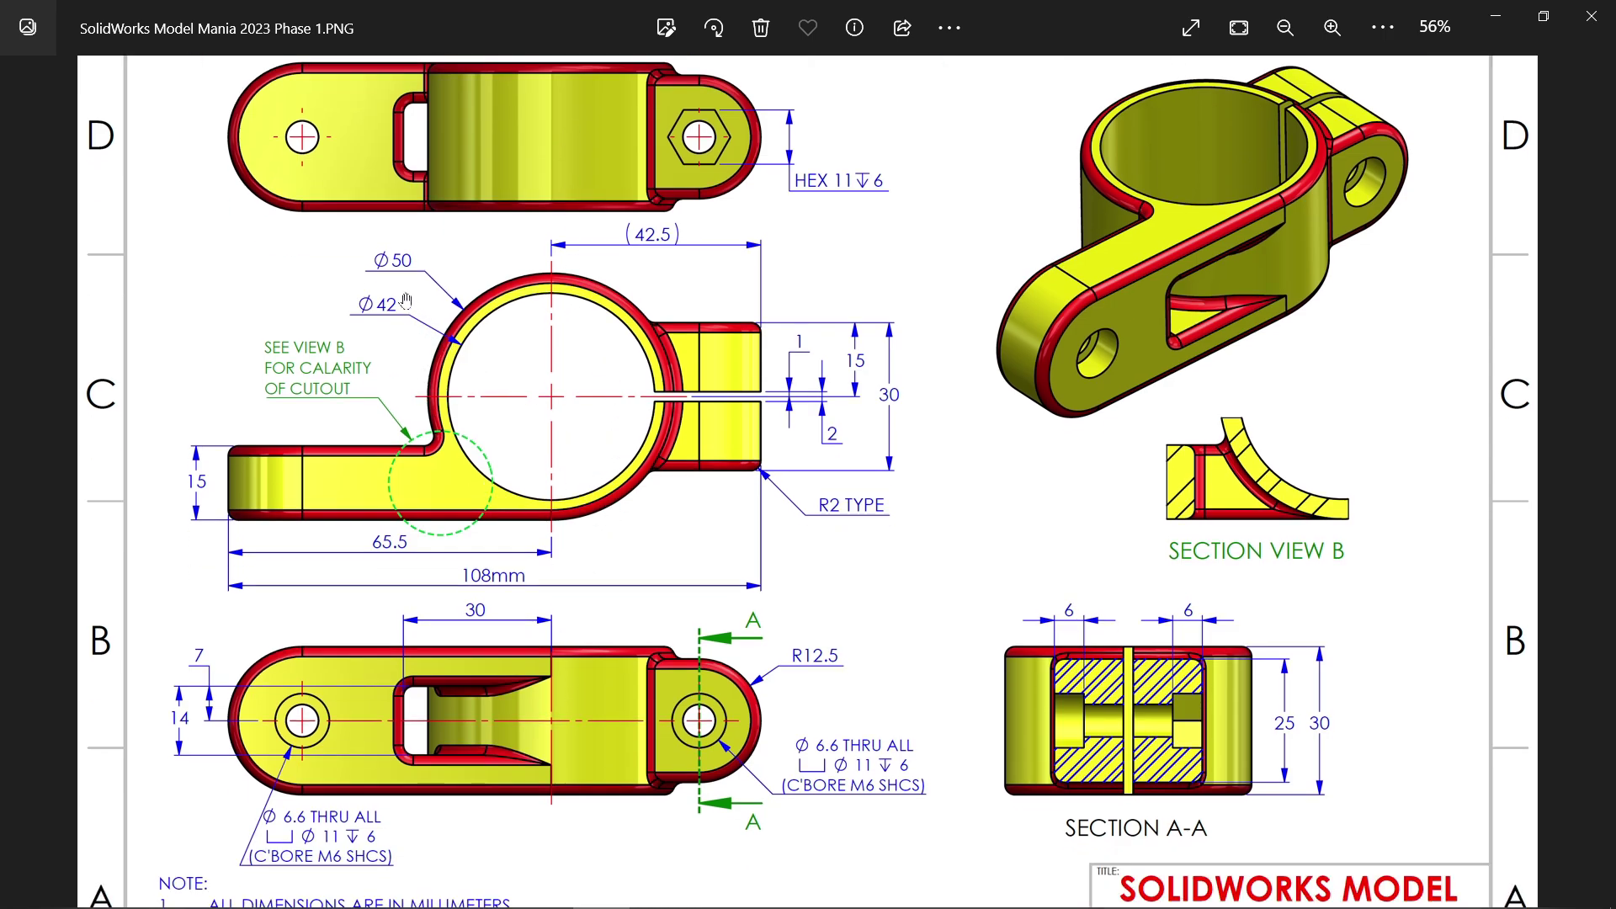
pyautogui.scroll(-2, 388, 276)
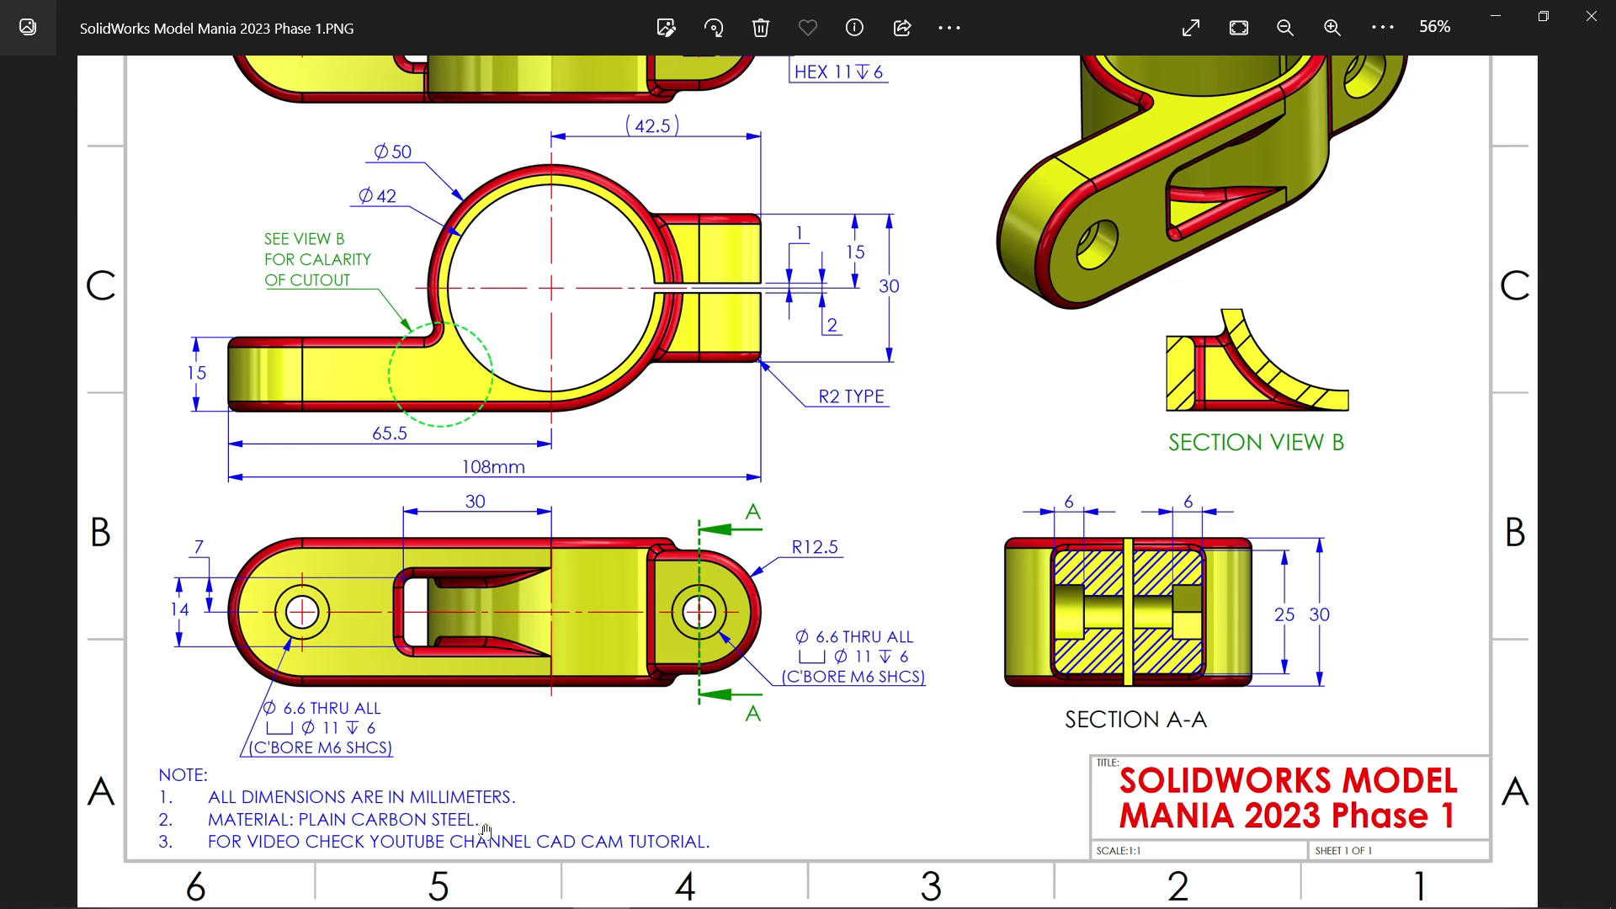
pyautogui.moveTo(565, 443); pyautogui.dragTo(551, 612)
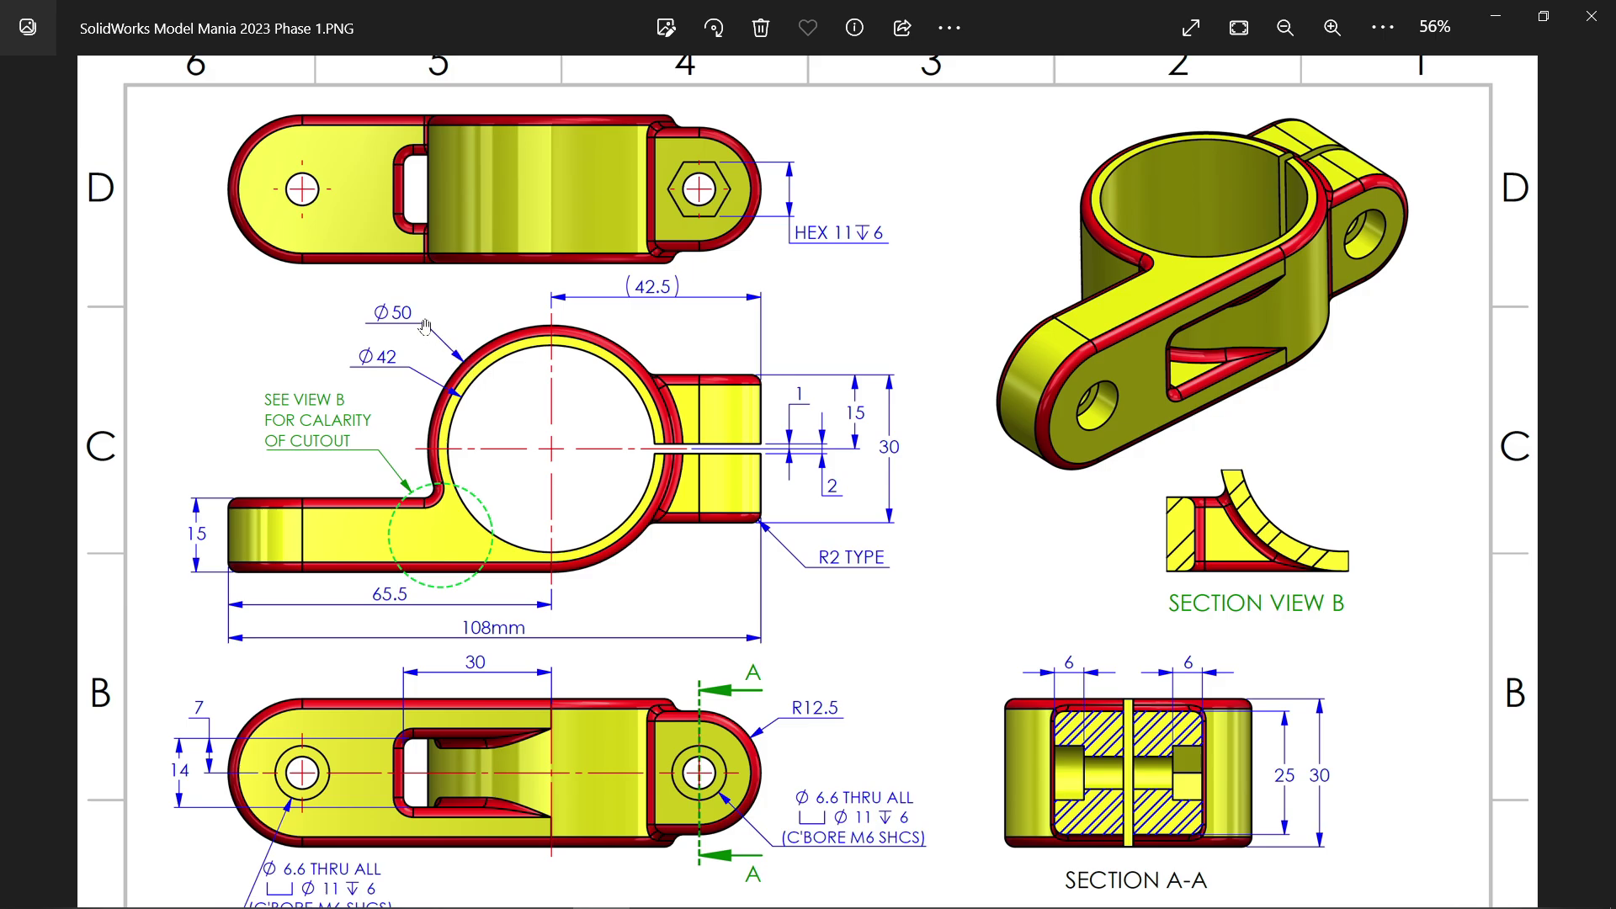
pyautogui.moveTo(541, 487); pyautogui.dragTo(544, 453)
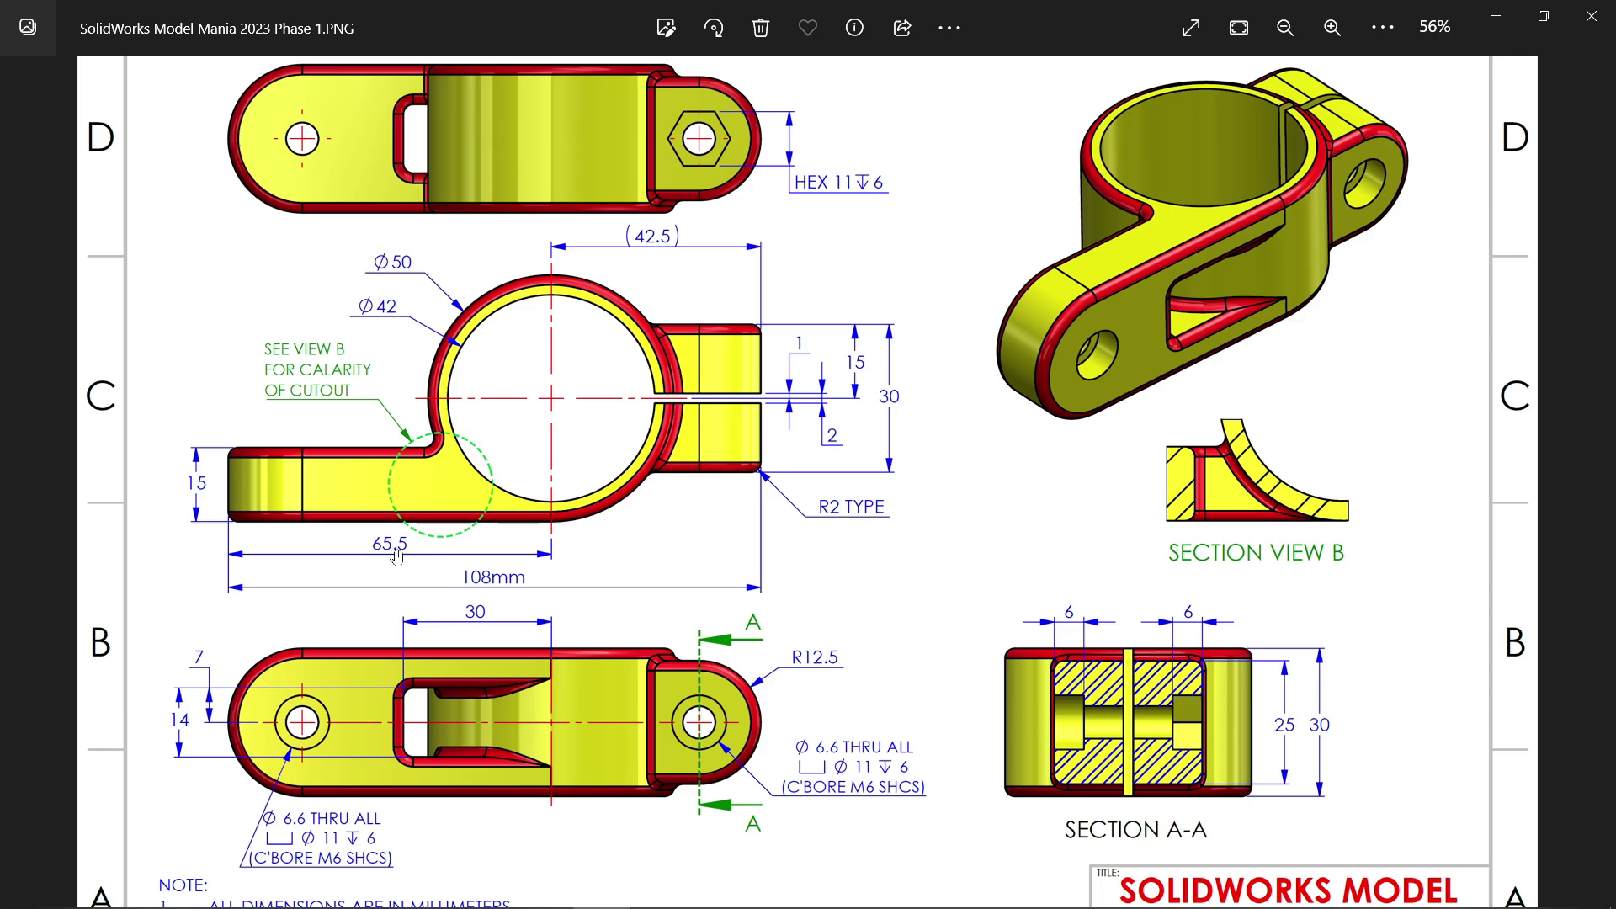
pyautogui.scroll(-1, 499, 663)
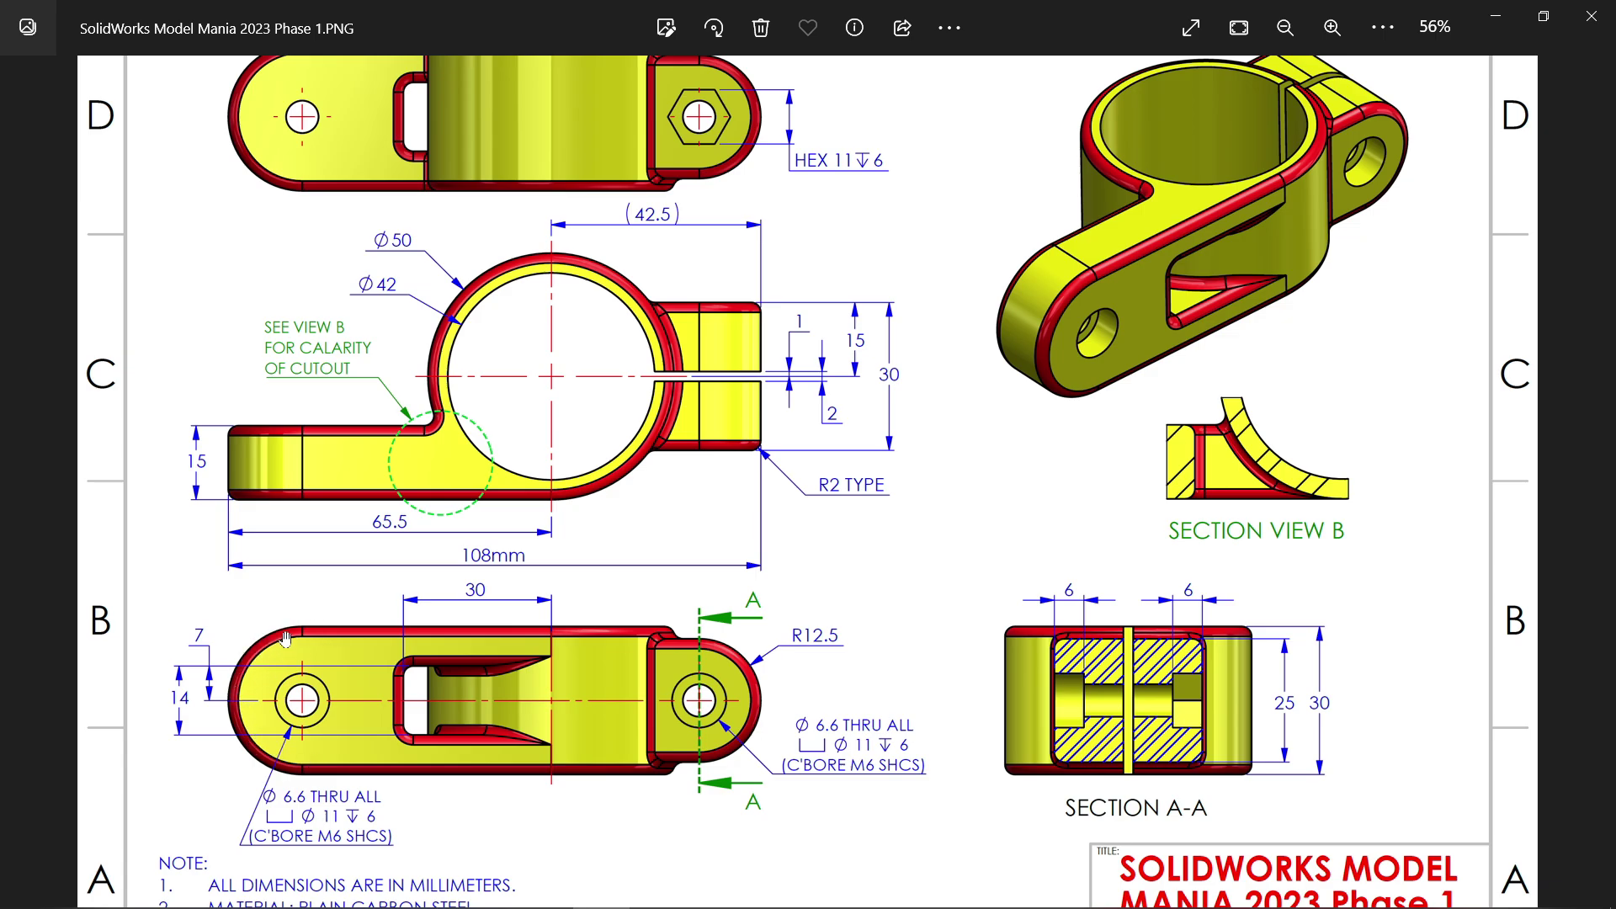
pyautogui.click(1497, 18)
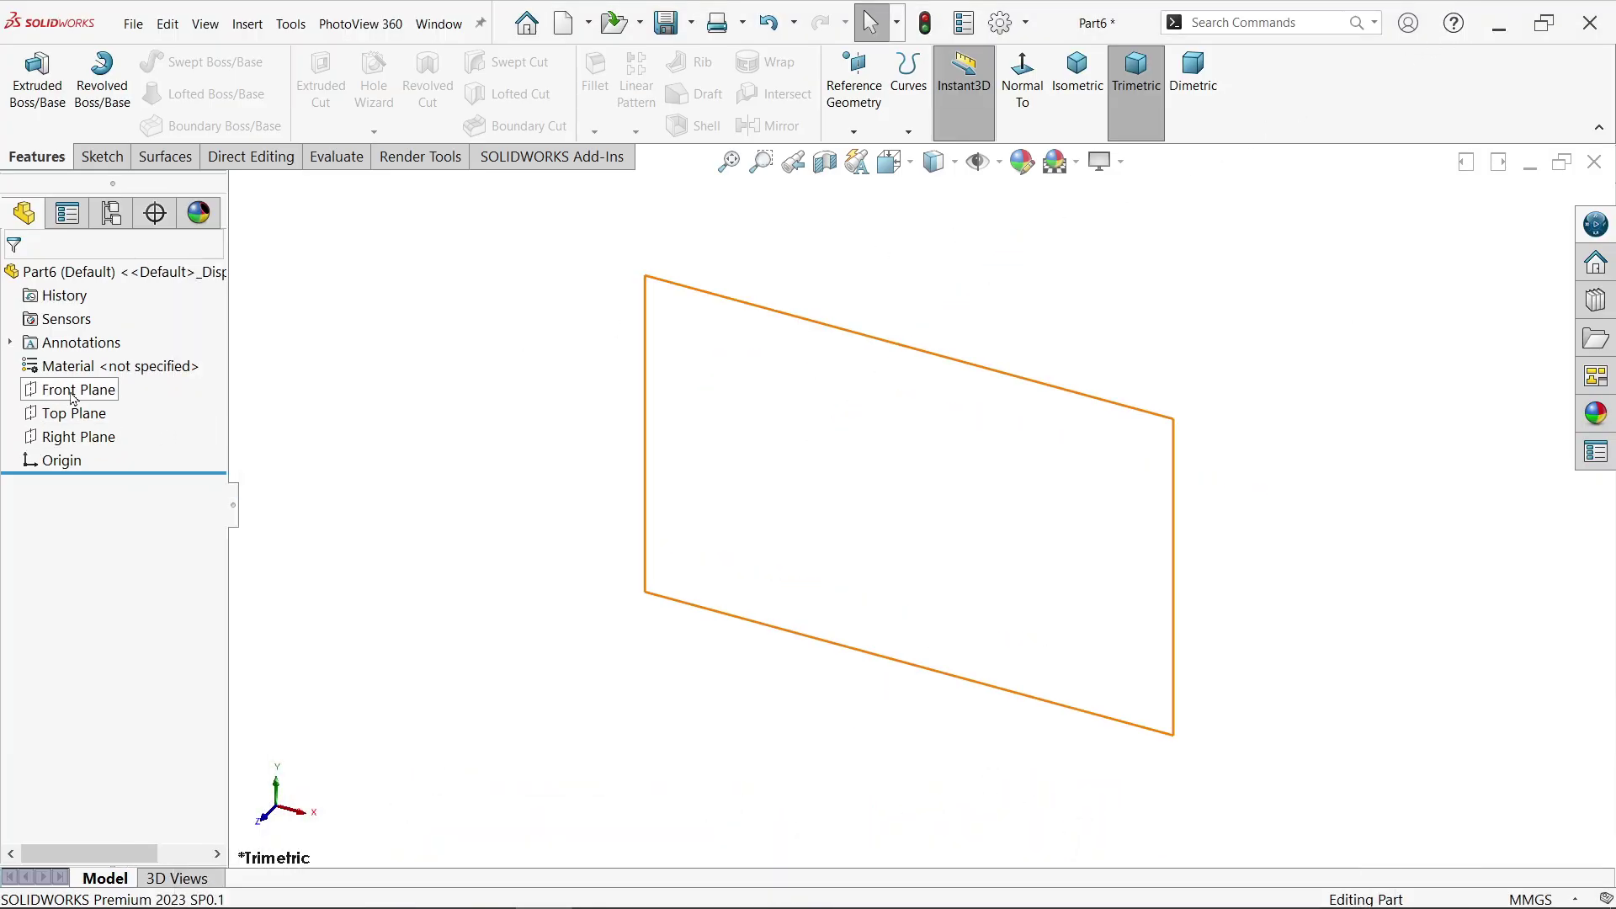
# - Sketch a circle centred on the origin on the Top Plane
pyautogui.click(77, 421)
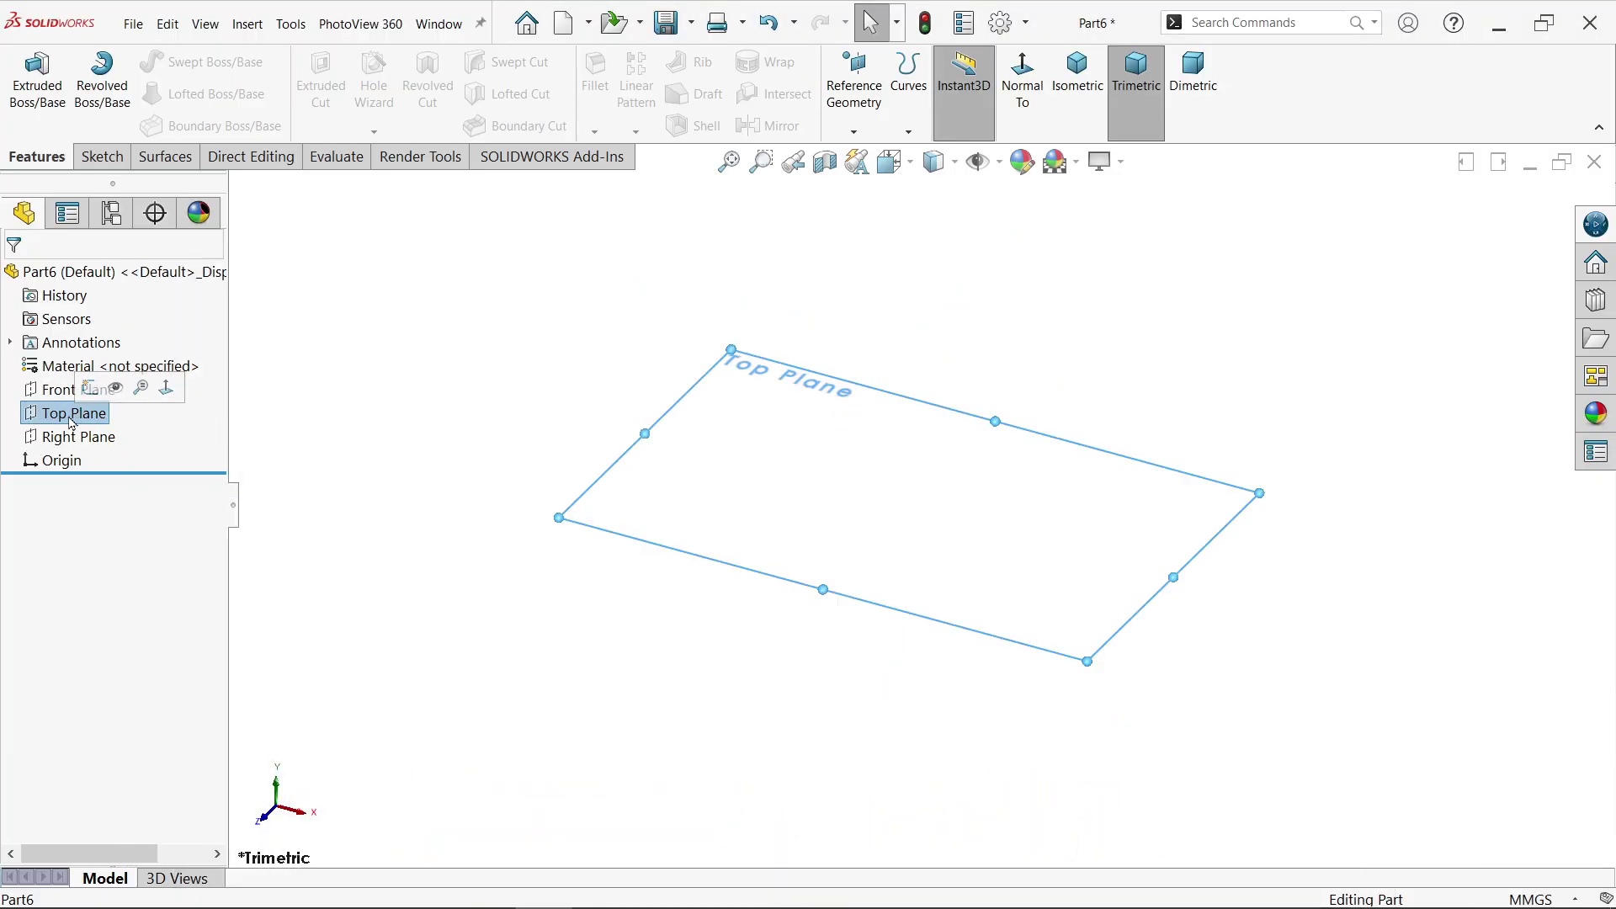
pyautogui.click(88, 389)
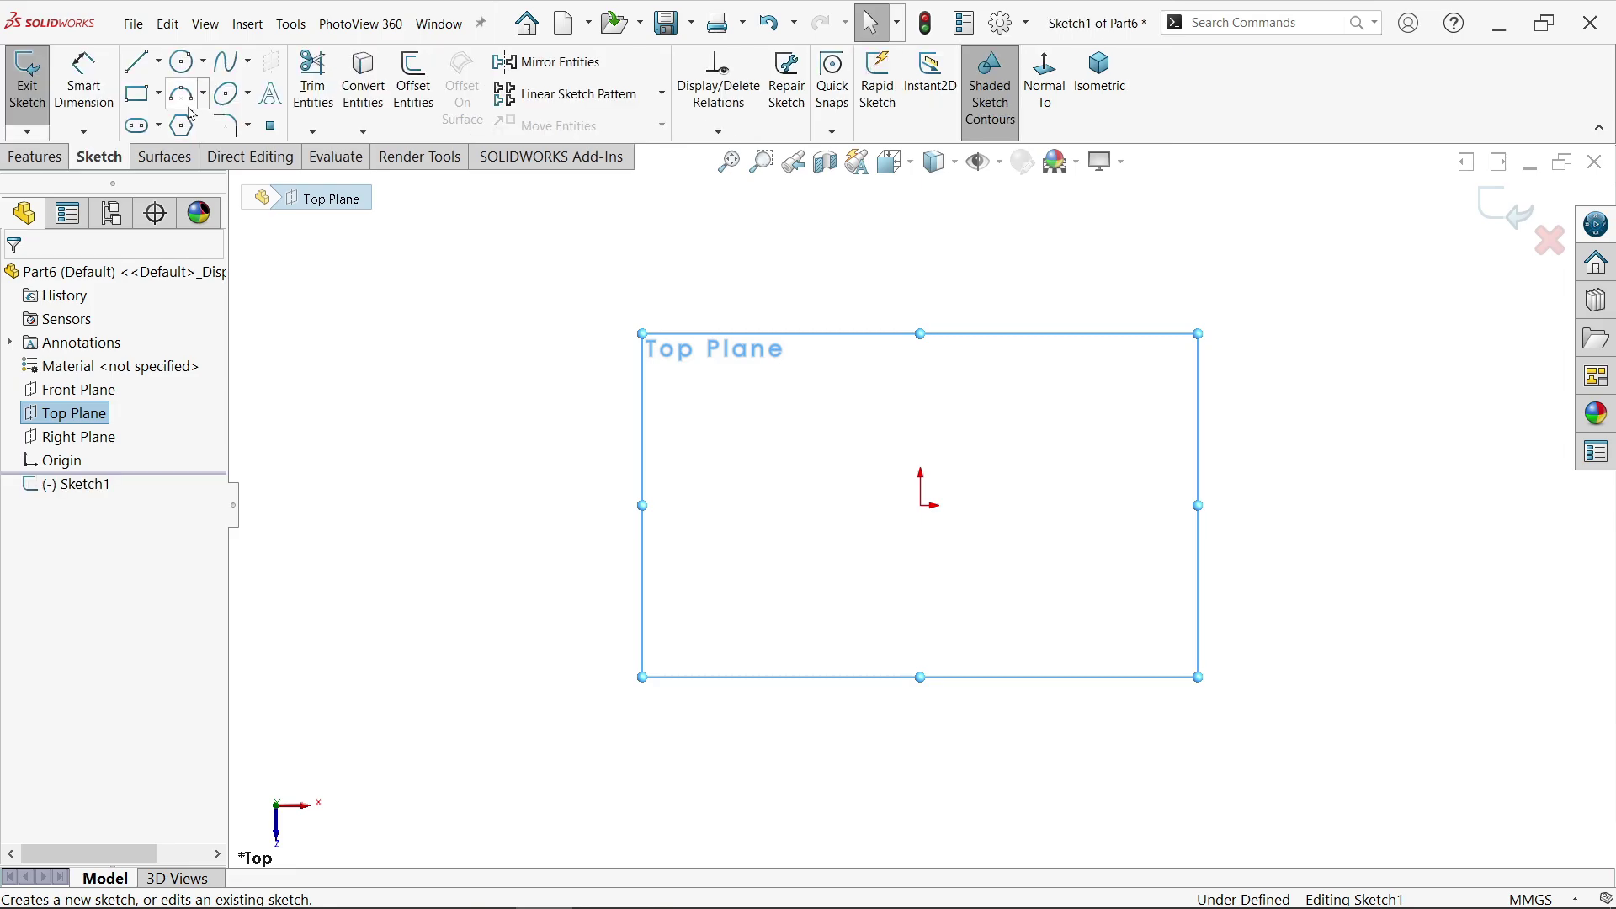
pyautogui.click(187, 60)
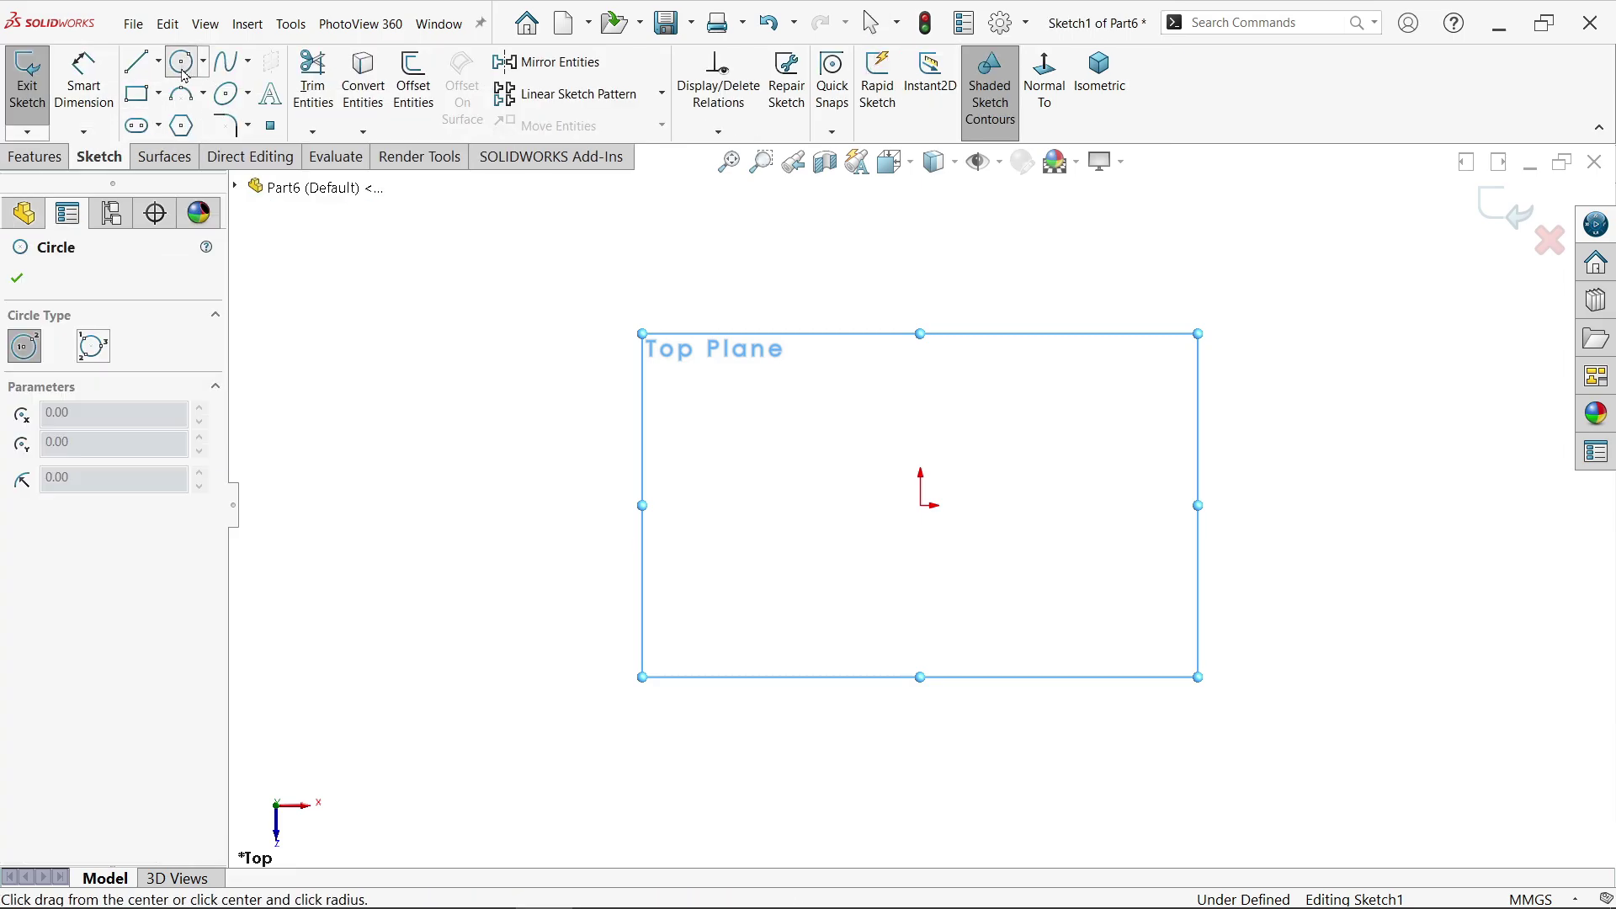
pyautogui.click(921, 506)
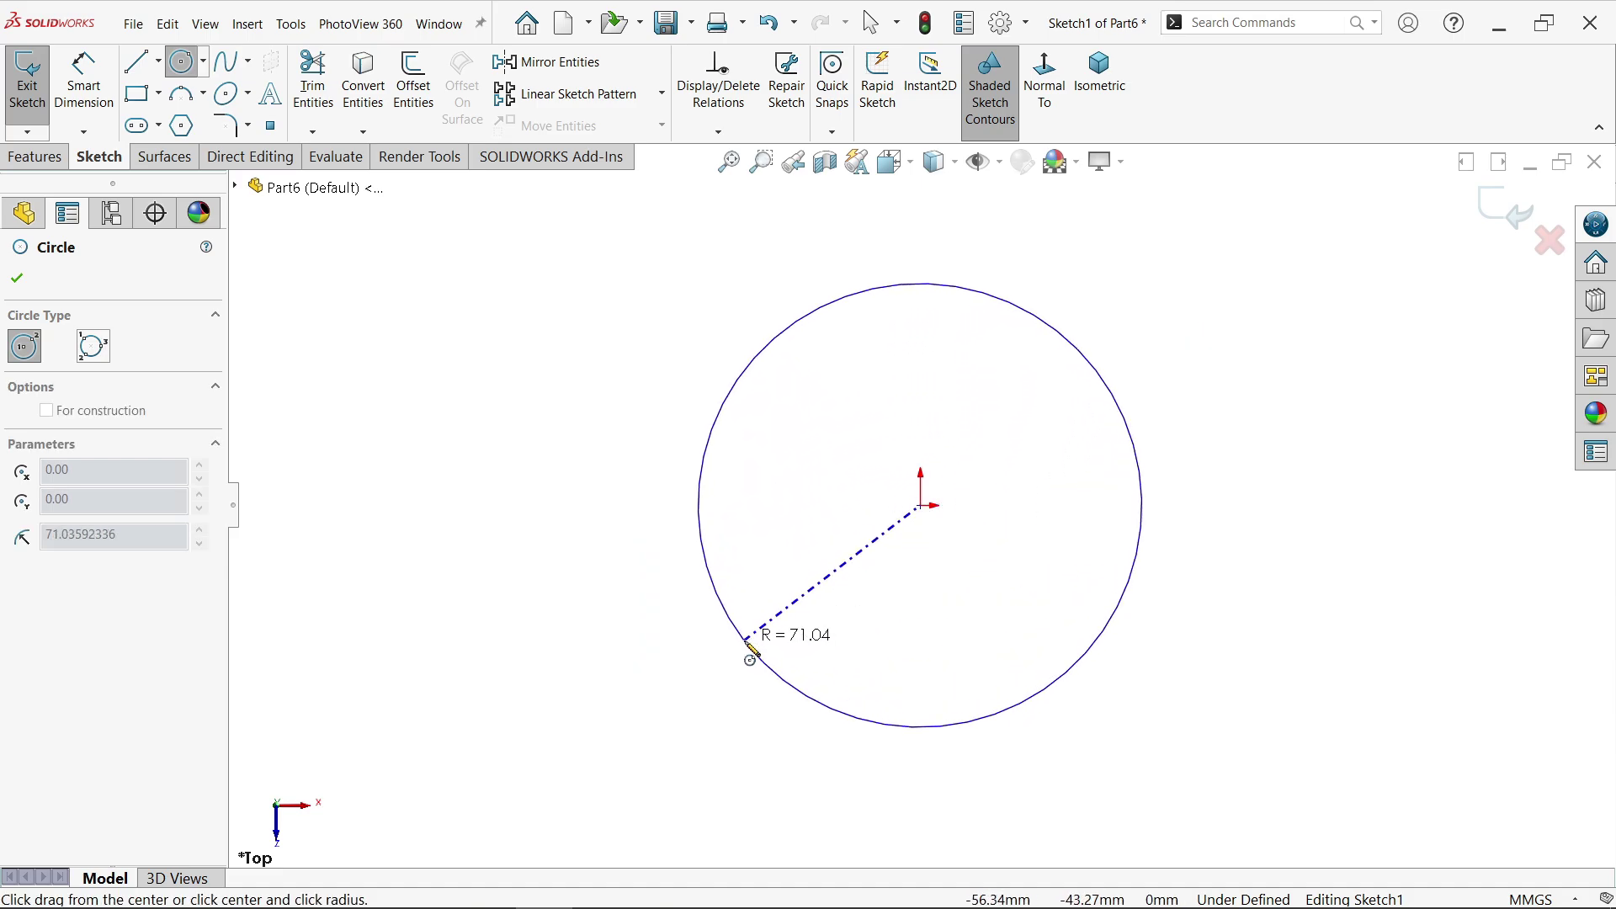
pyautogui.click(755, 648)
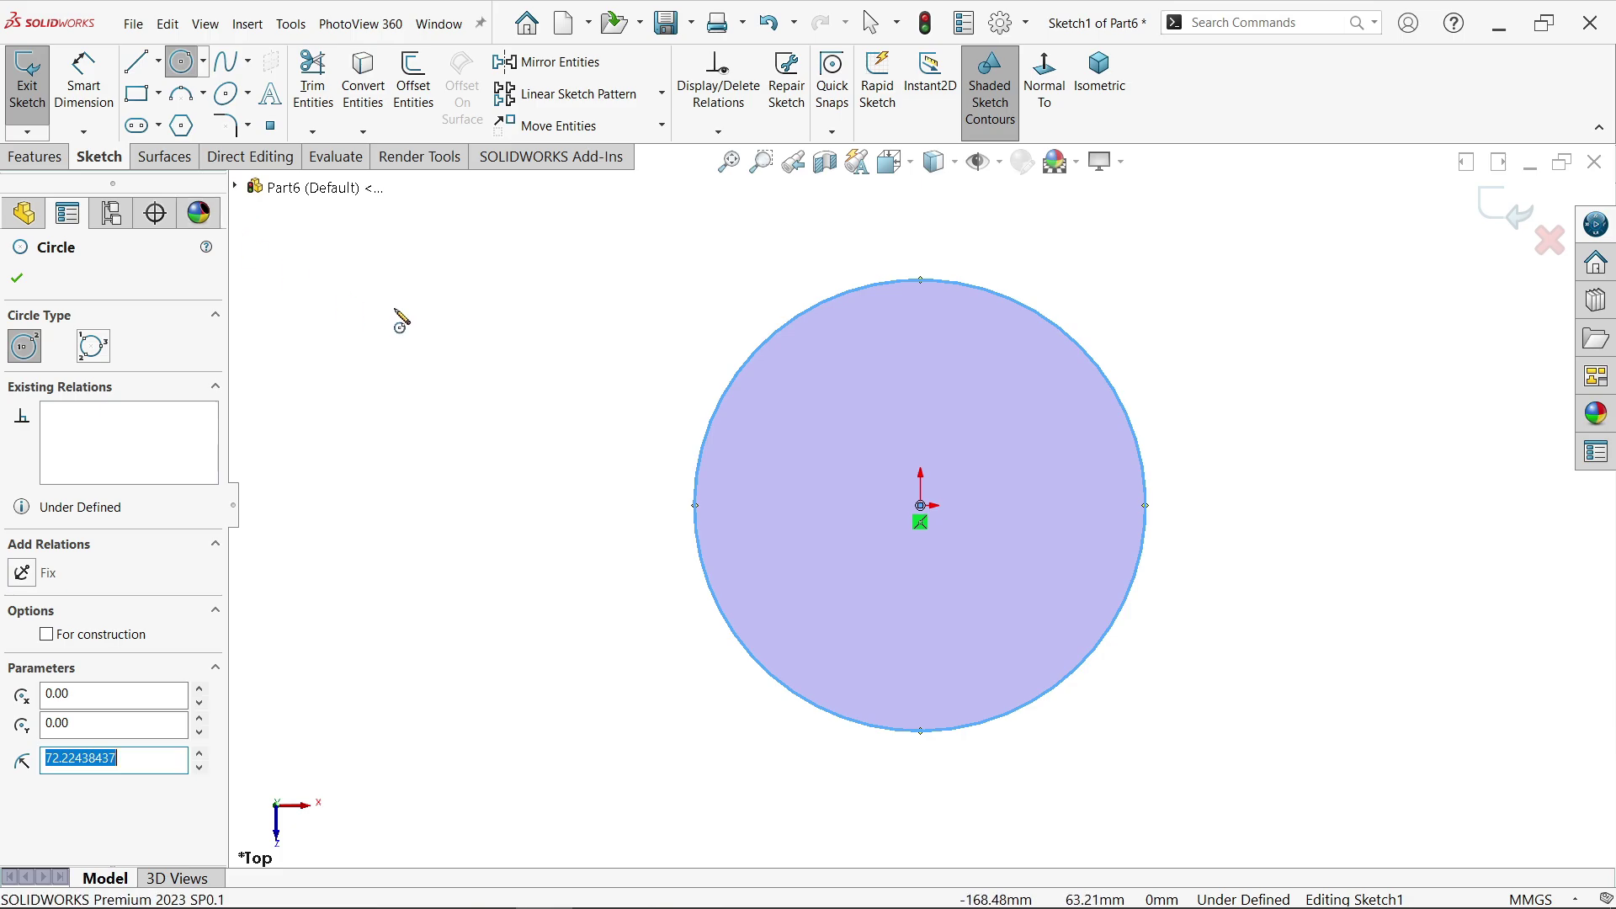
pyautogui.press('Escape')
# - Dimension the circle to a 50 mm diameter and exit the sketch
pyautogui.click(85, 78)
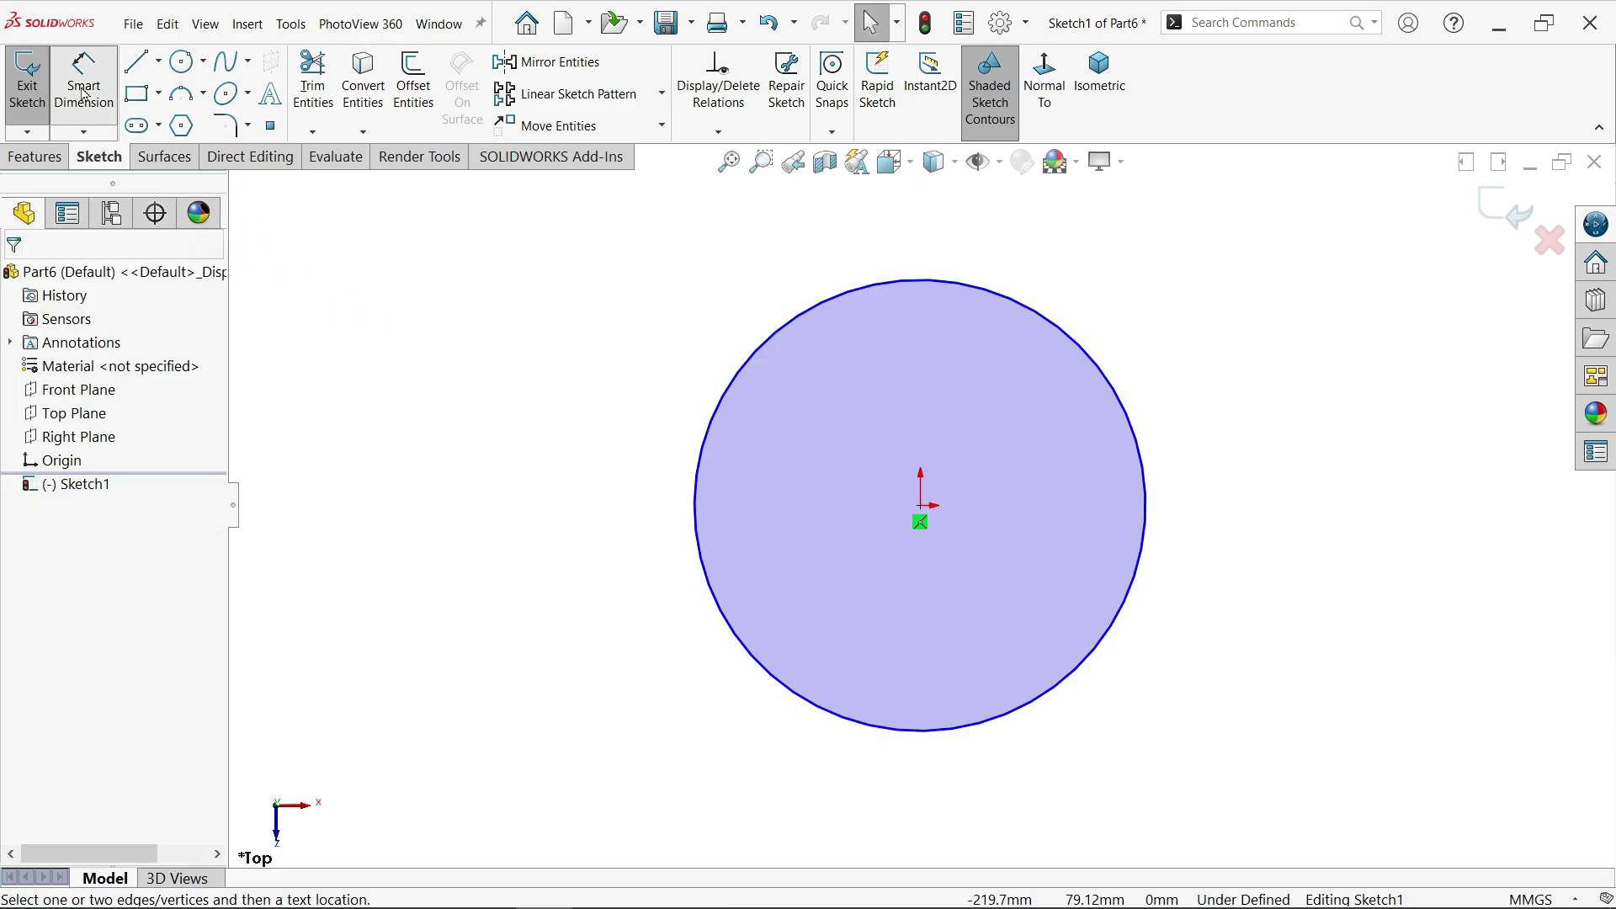
pyautogui.click(697, 515)
pyautogui.click(610, 517)
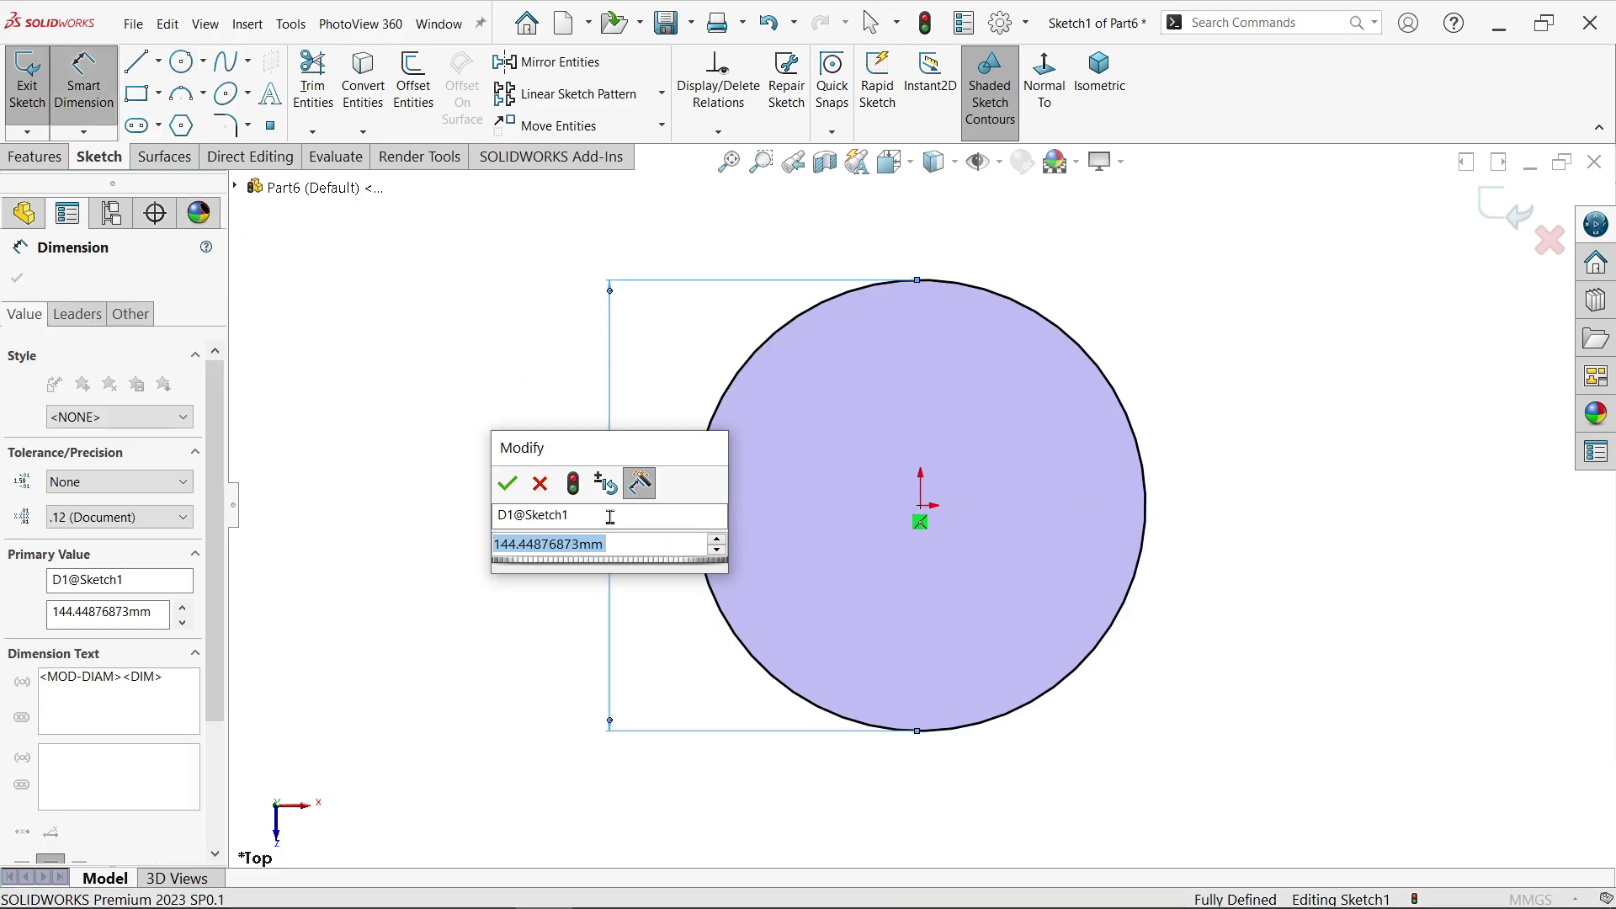
pyautogui.write('50')
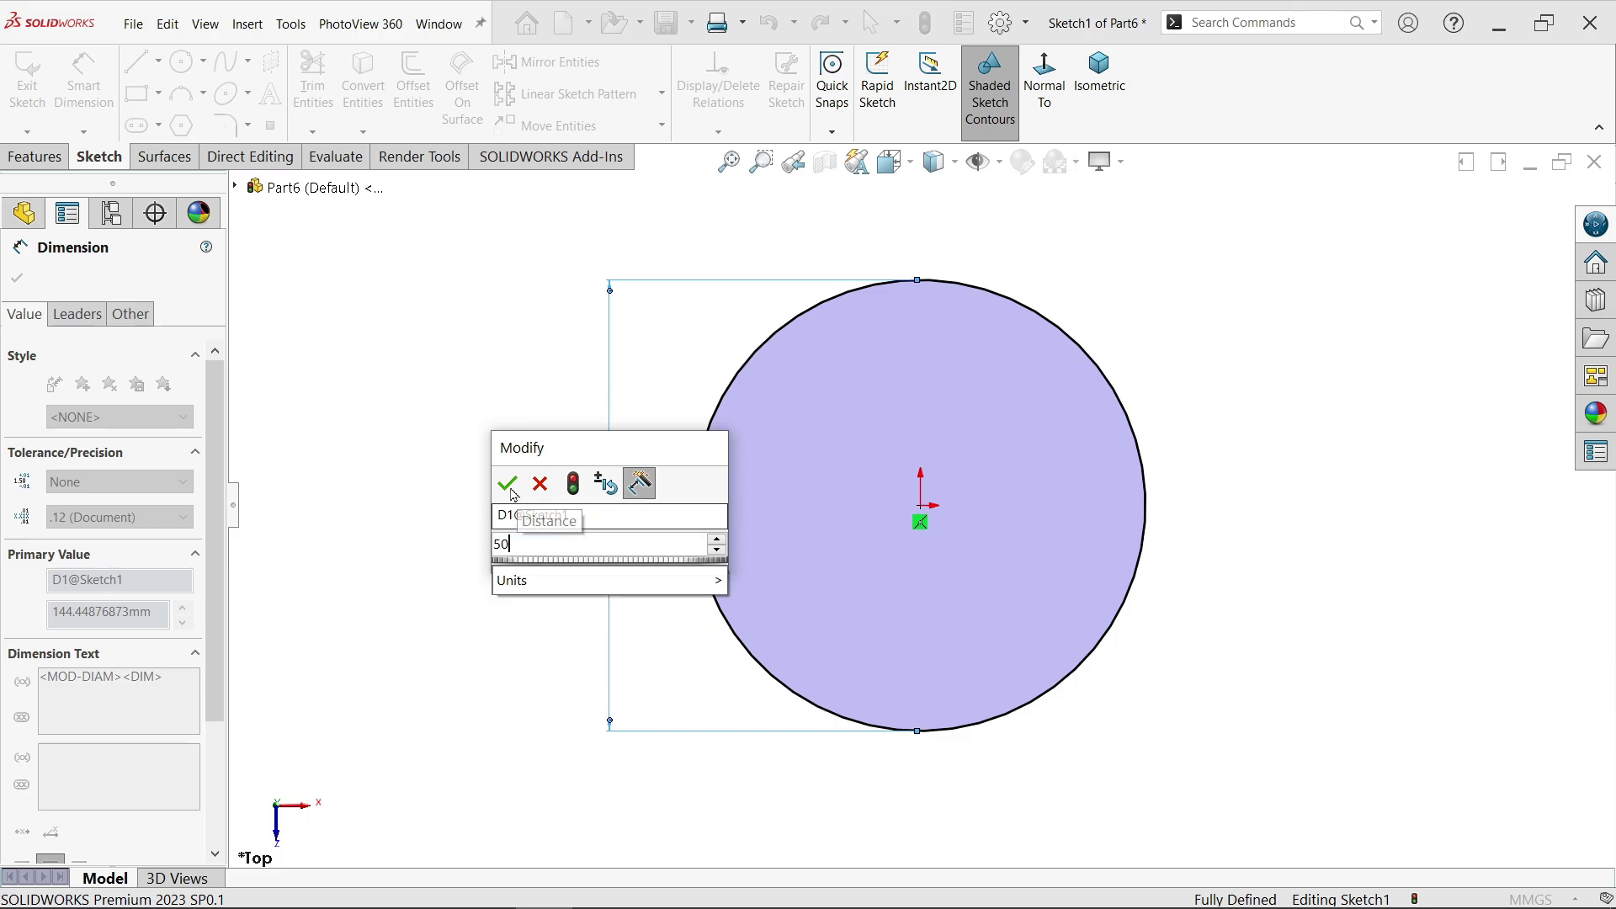
pyautogui.click(506, 484)
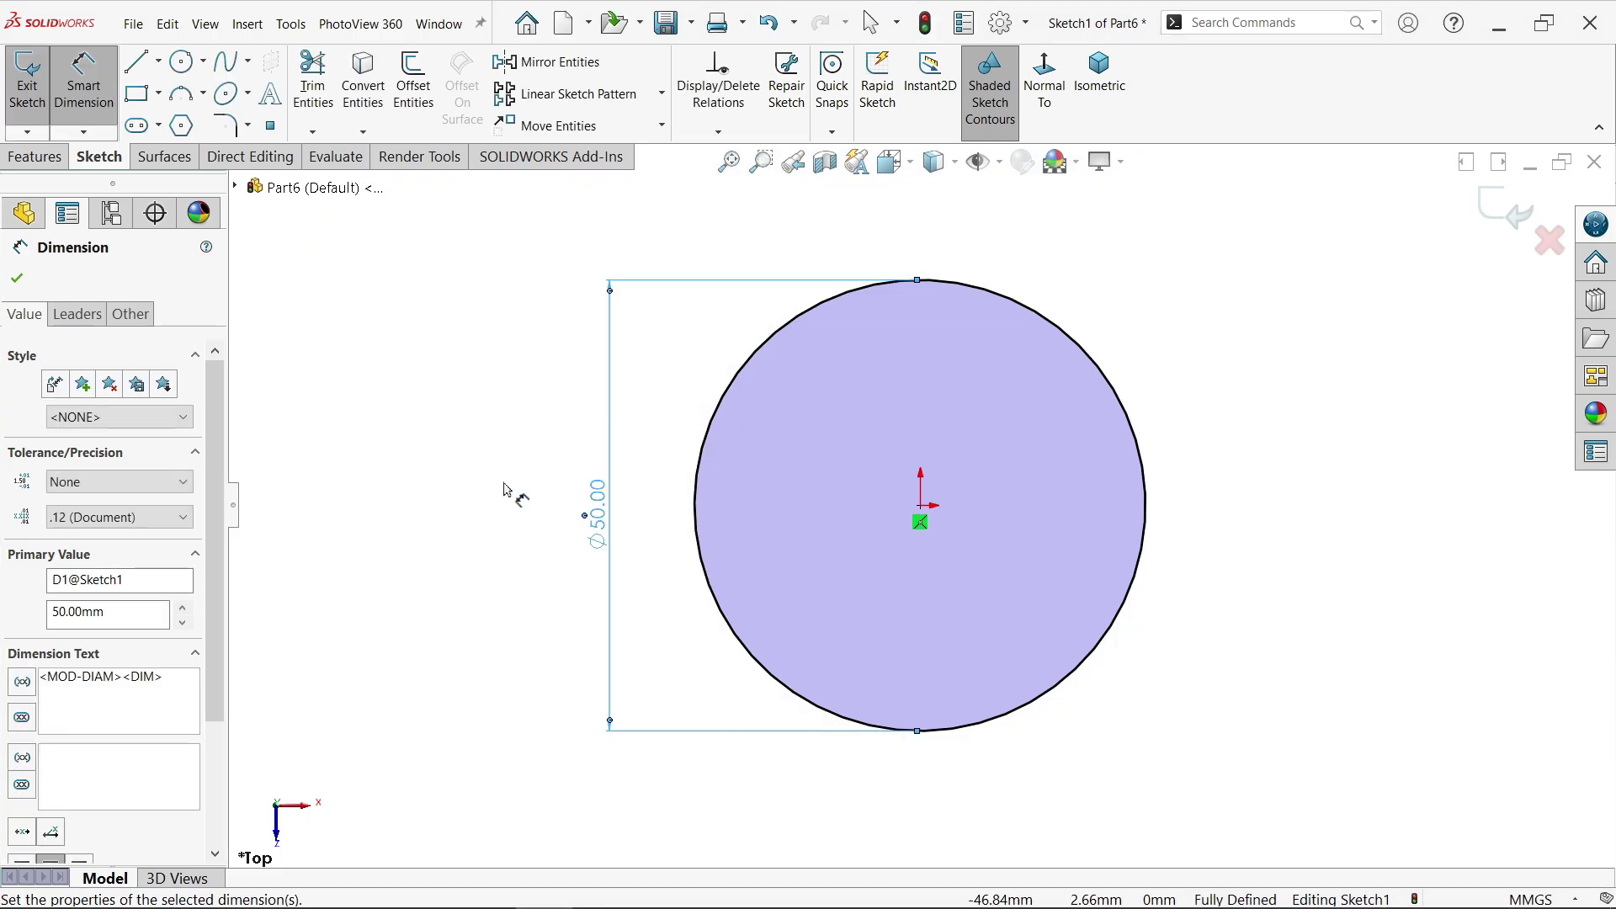
pyautogui.click(1507, 211)
# - Extrude the Ø50 circle from the sketch plane, Mid Plane, 30 mm deep, into a cylinder
pyautogui.click(48, 118)
pyautogui.click(88, 341)
pyautogui.click(87, 345)
pyautogui.click(70, 404)
pyautogui.click(71, 509)
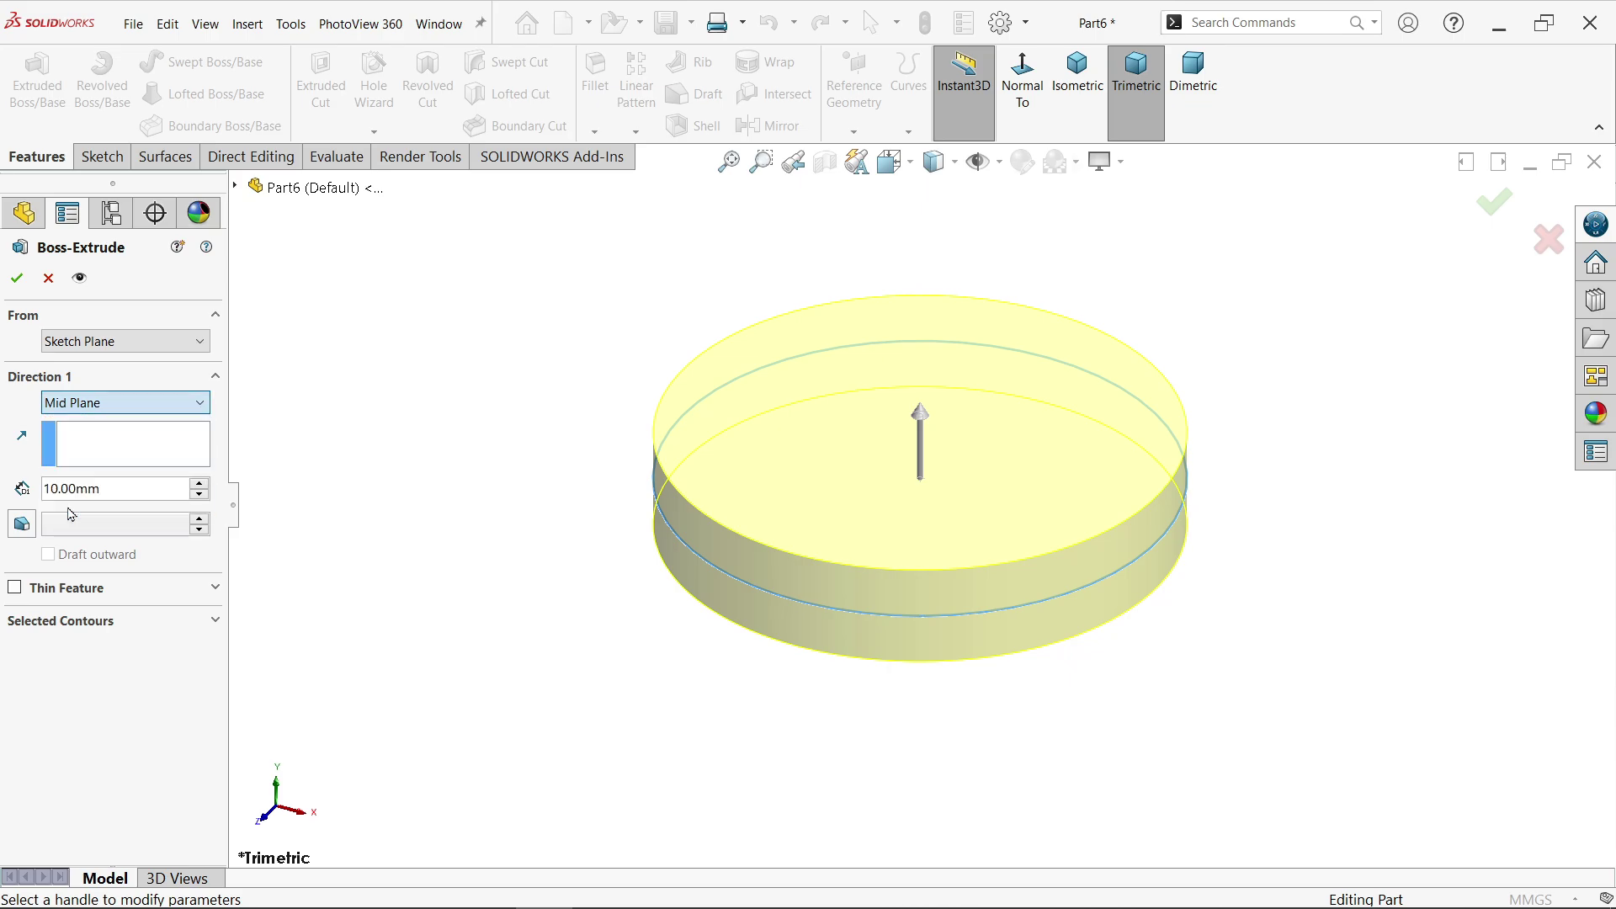
pyautogui.moveTo(106, 488); pyautogui.dragTo(39, 488)
pyautogui.write('30')
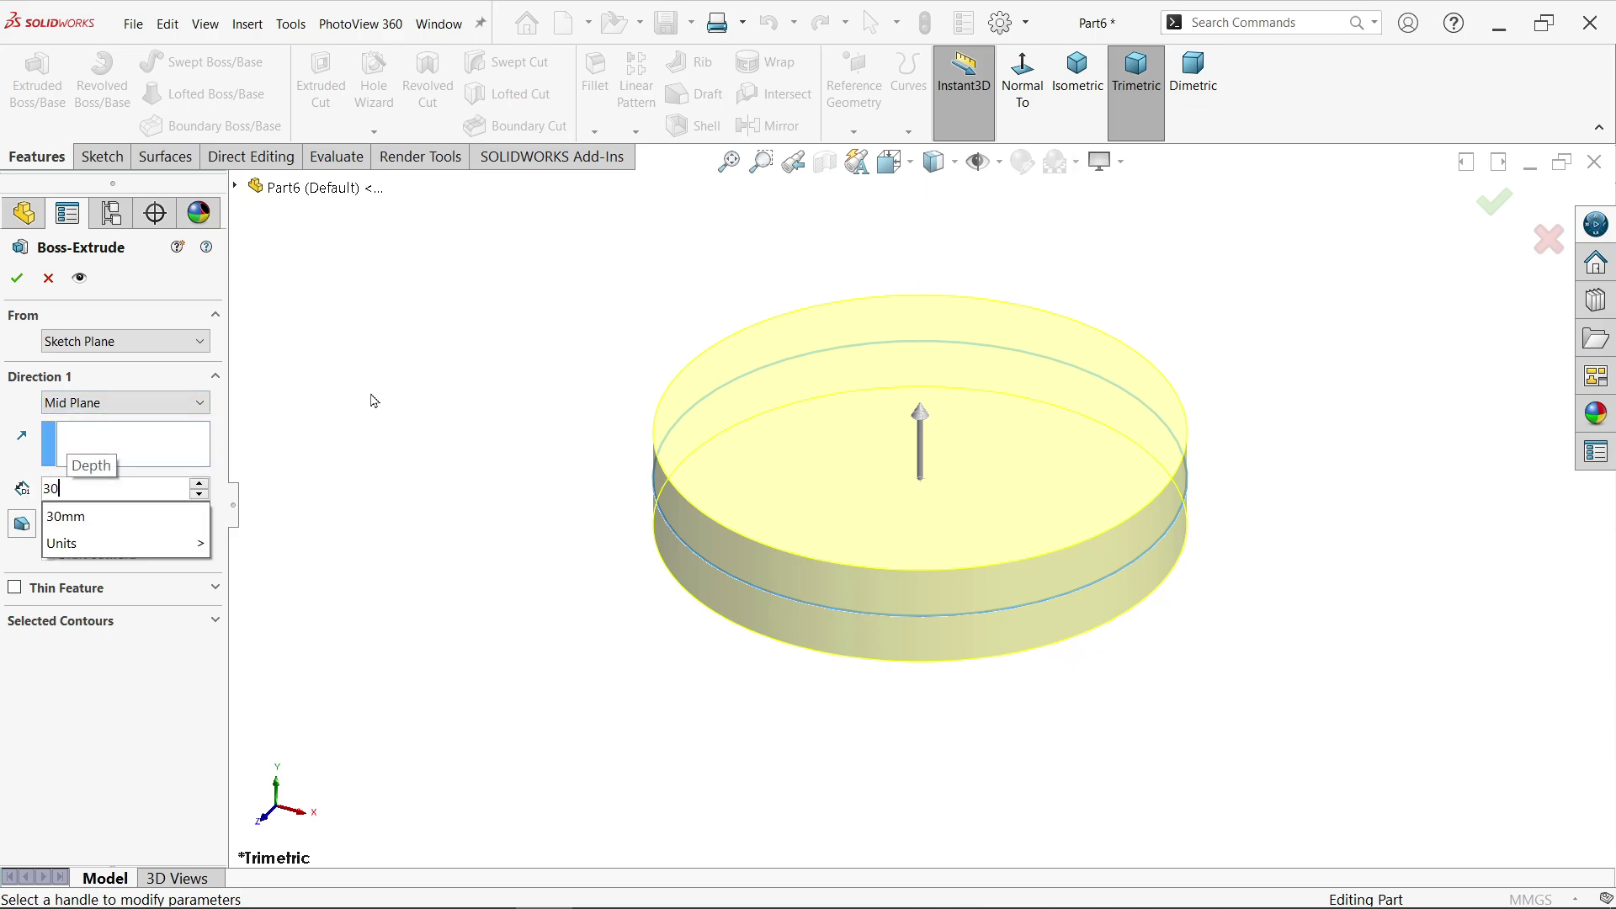
pyautogui.press('Return')
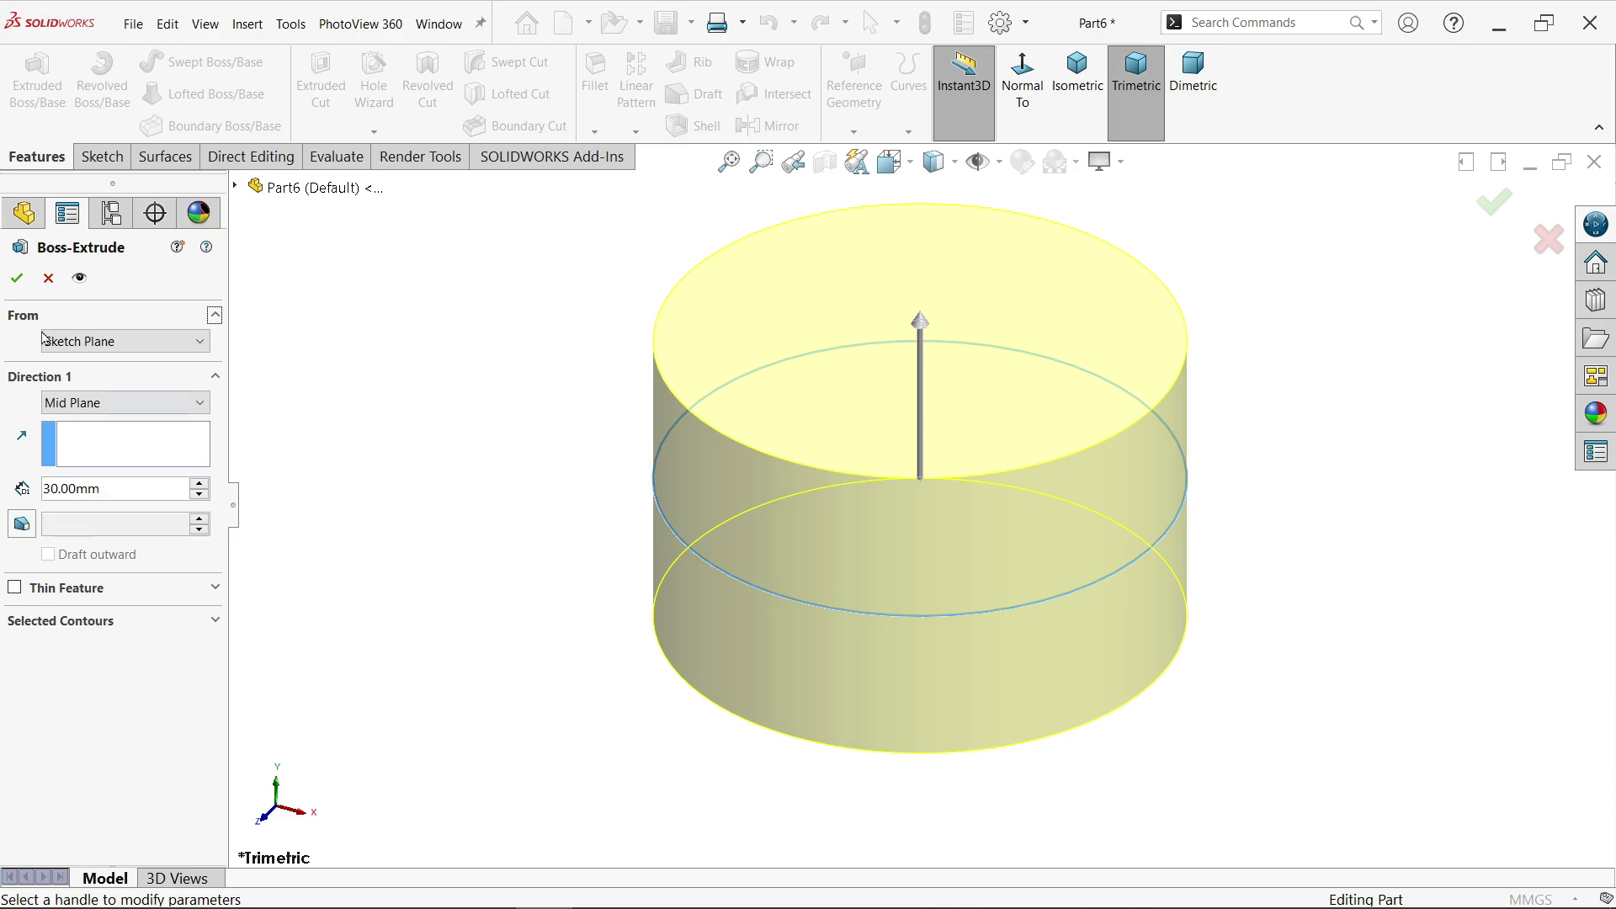
pyautogui.click(14, 280)
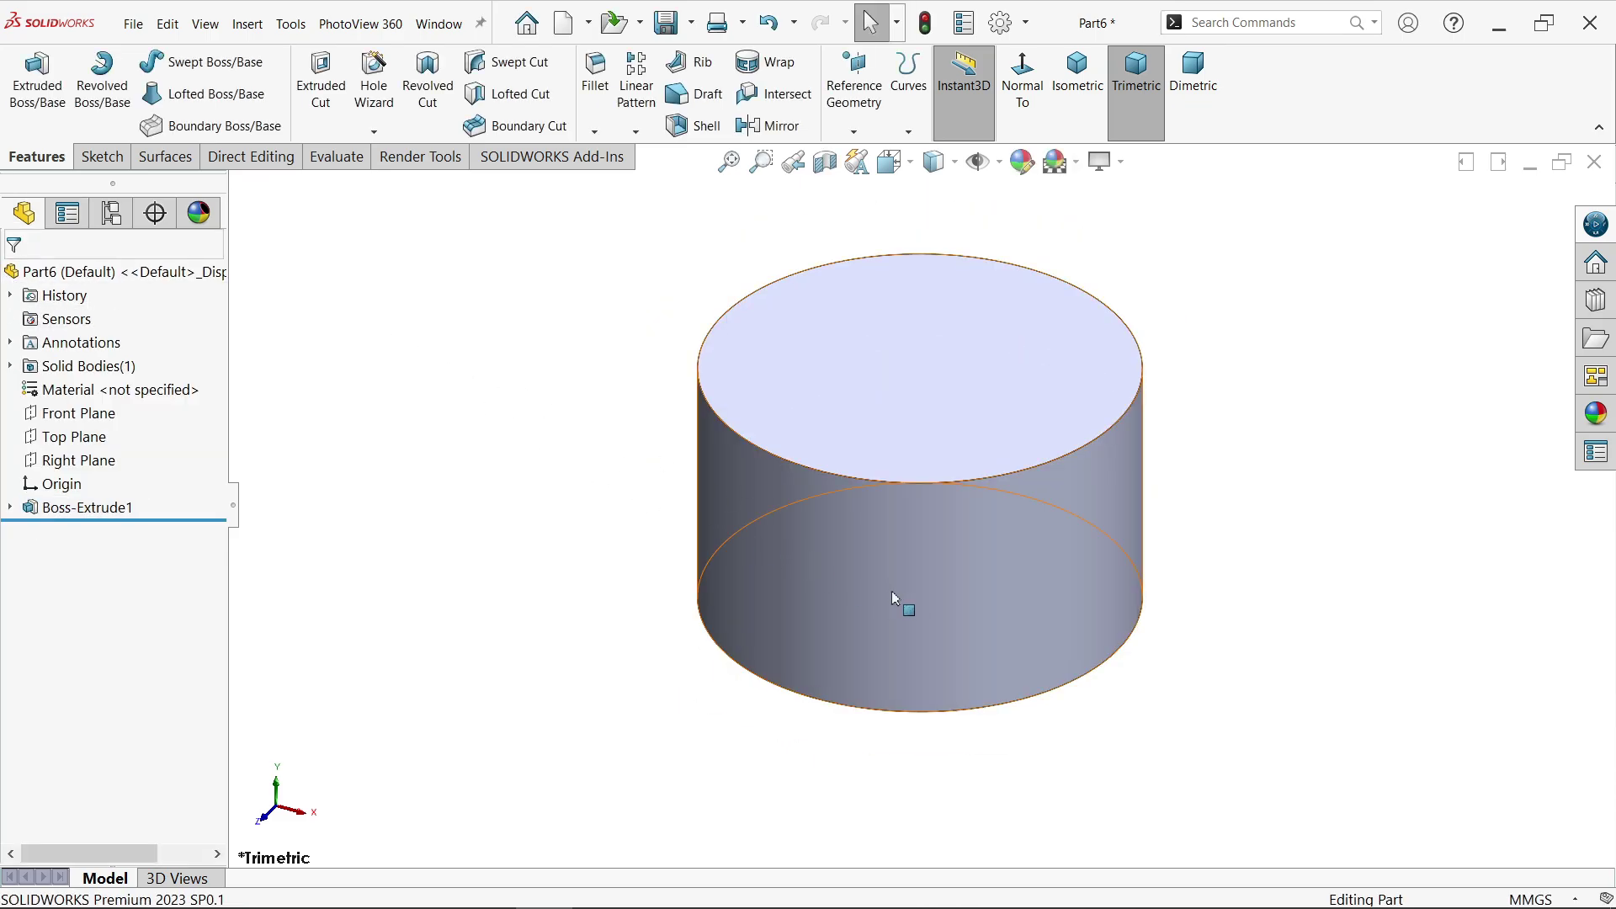
pyautogui.click(854, 133)
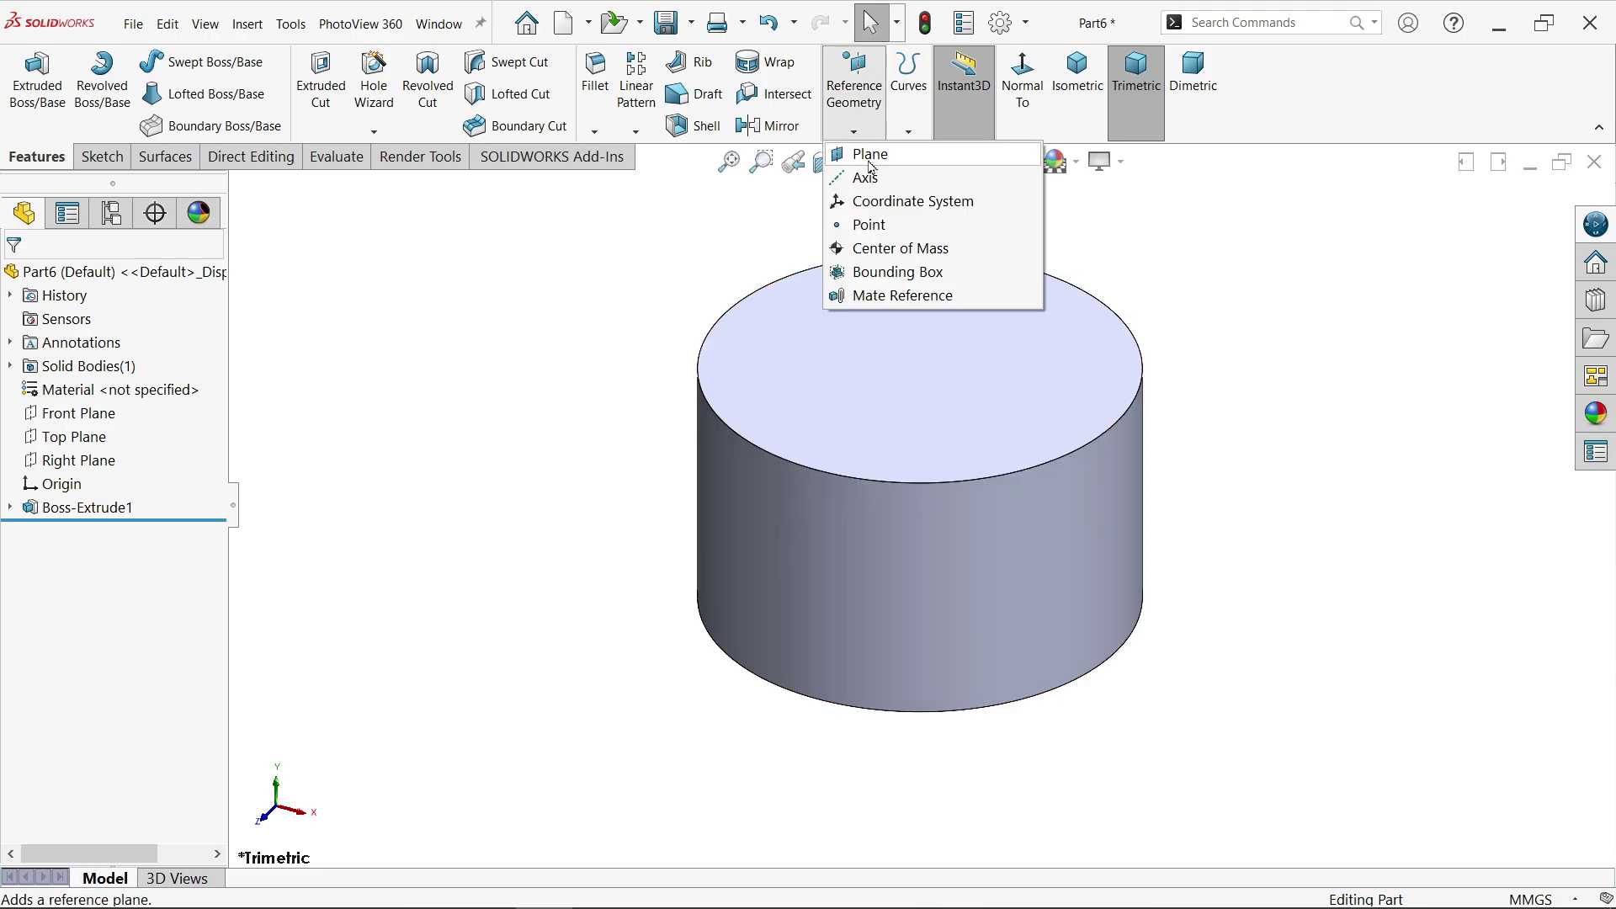
# - Add Plane1 parallel to Front Plane, tangent to the cylinder face, and sketch on it, viewed normal
pyautogui.click(869, 156)
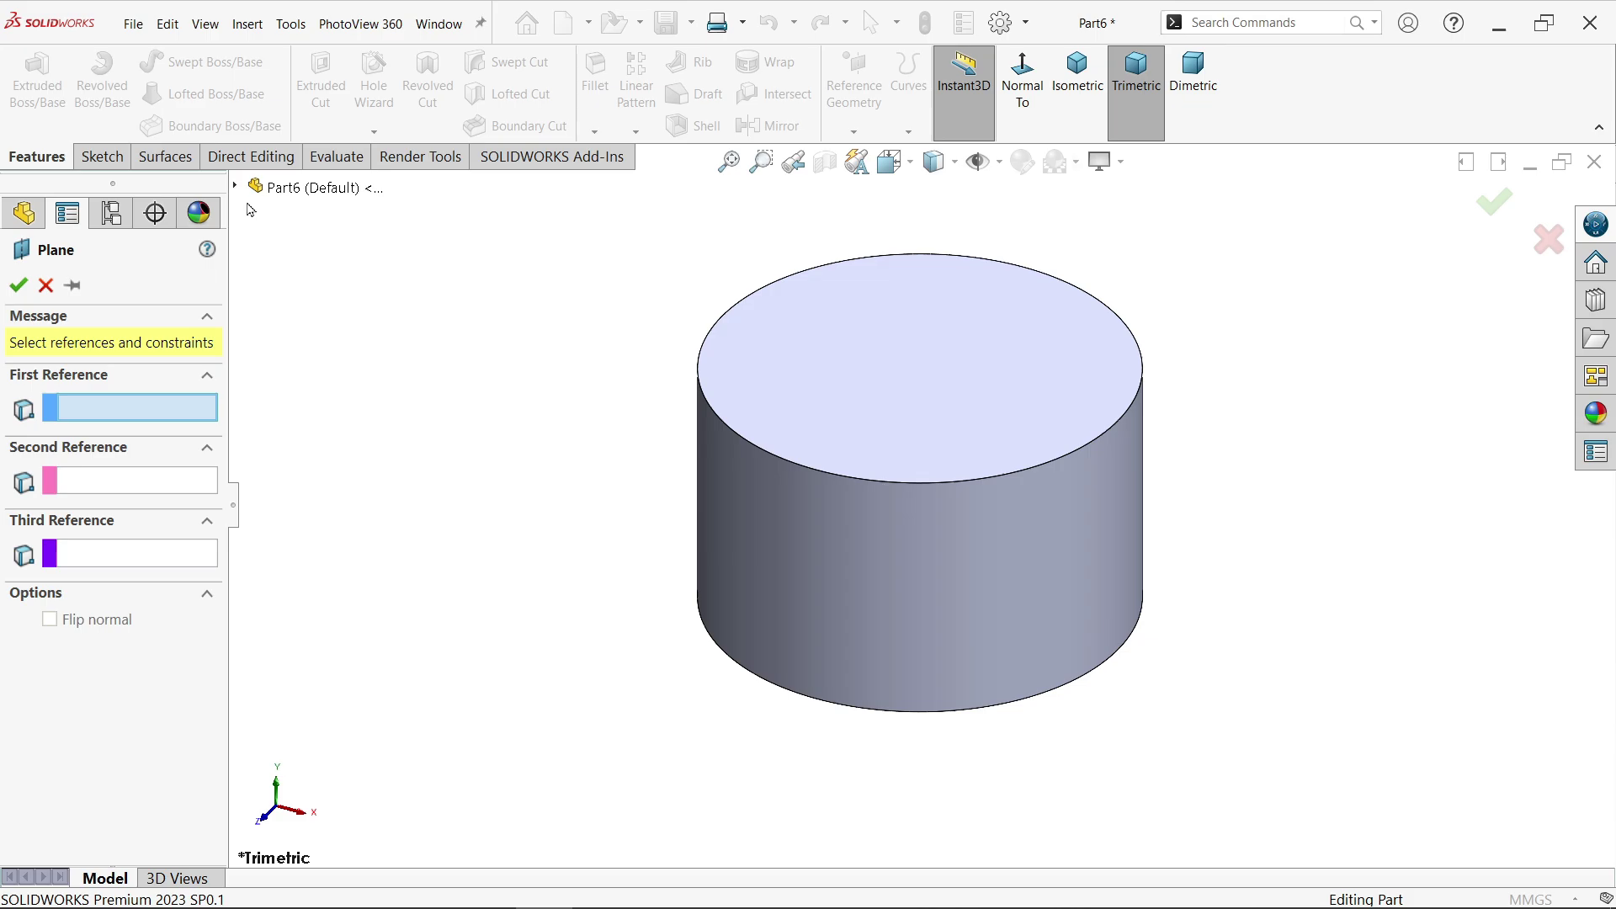
pyautogui.click(235, 187)
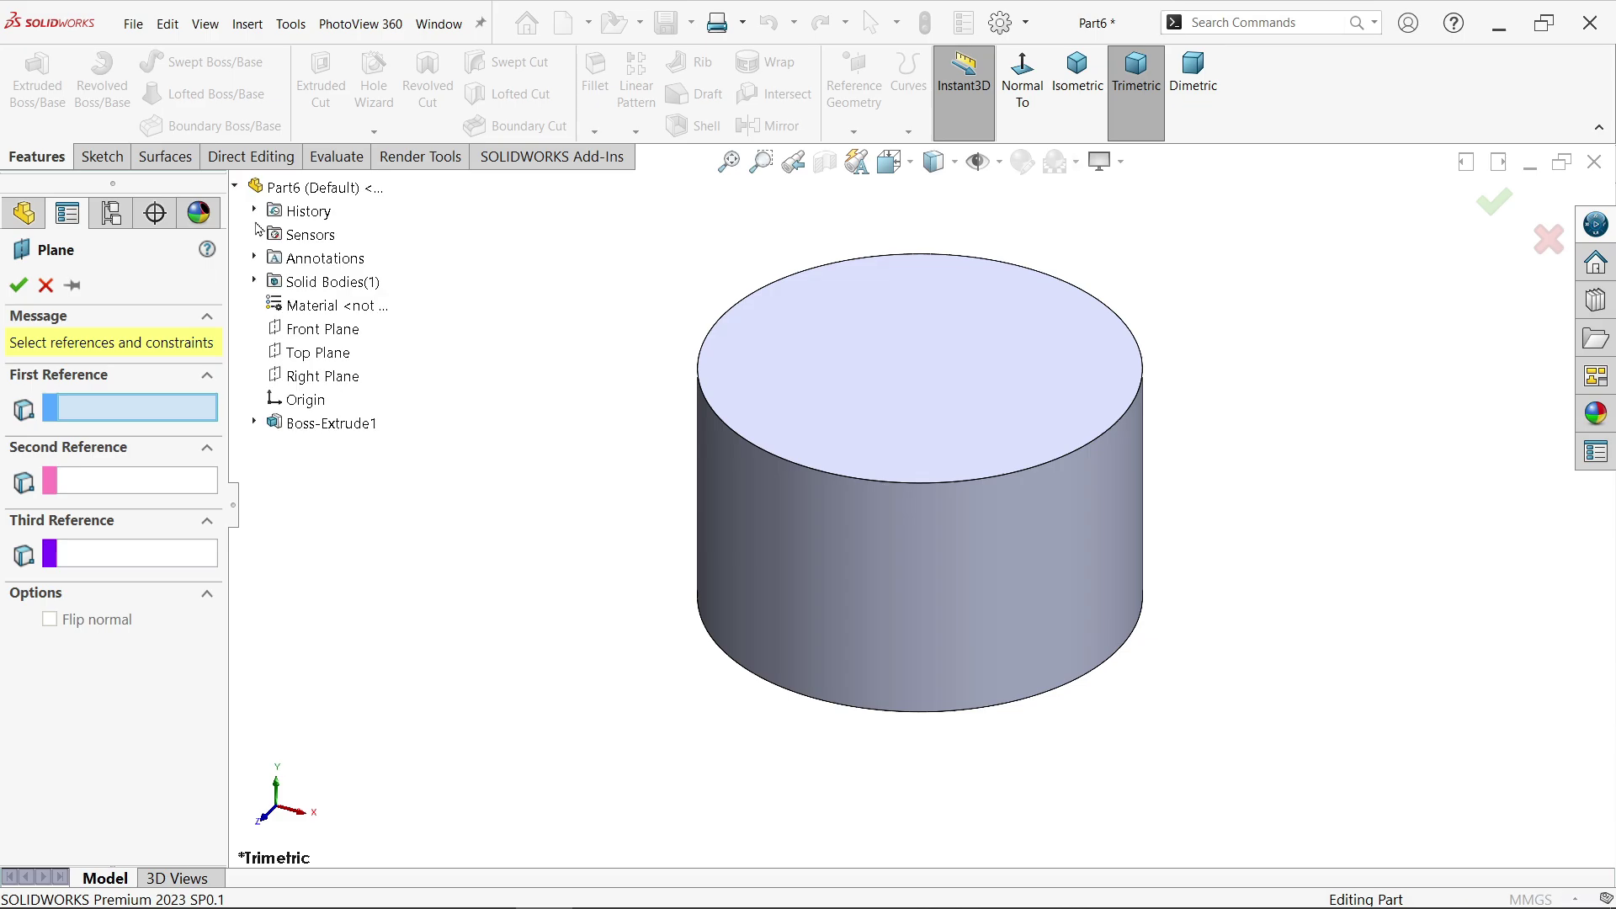
pyautogui.click(310, 329)
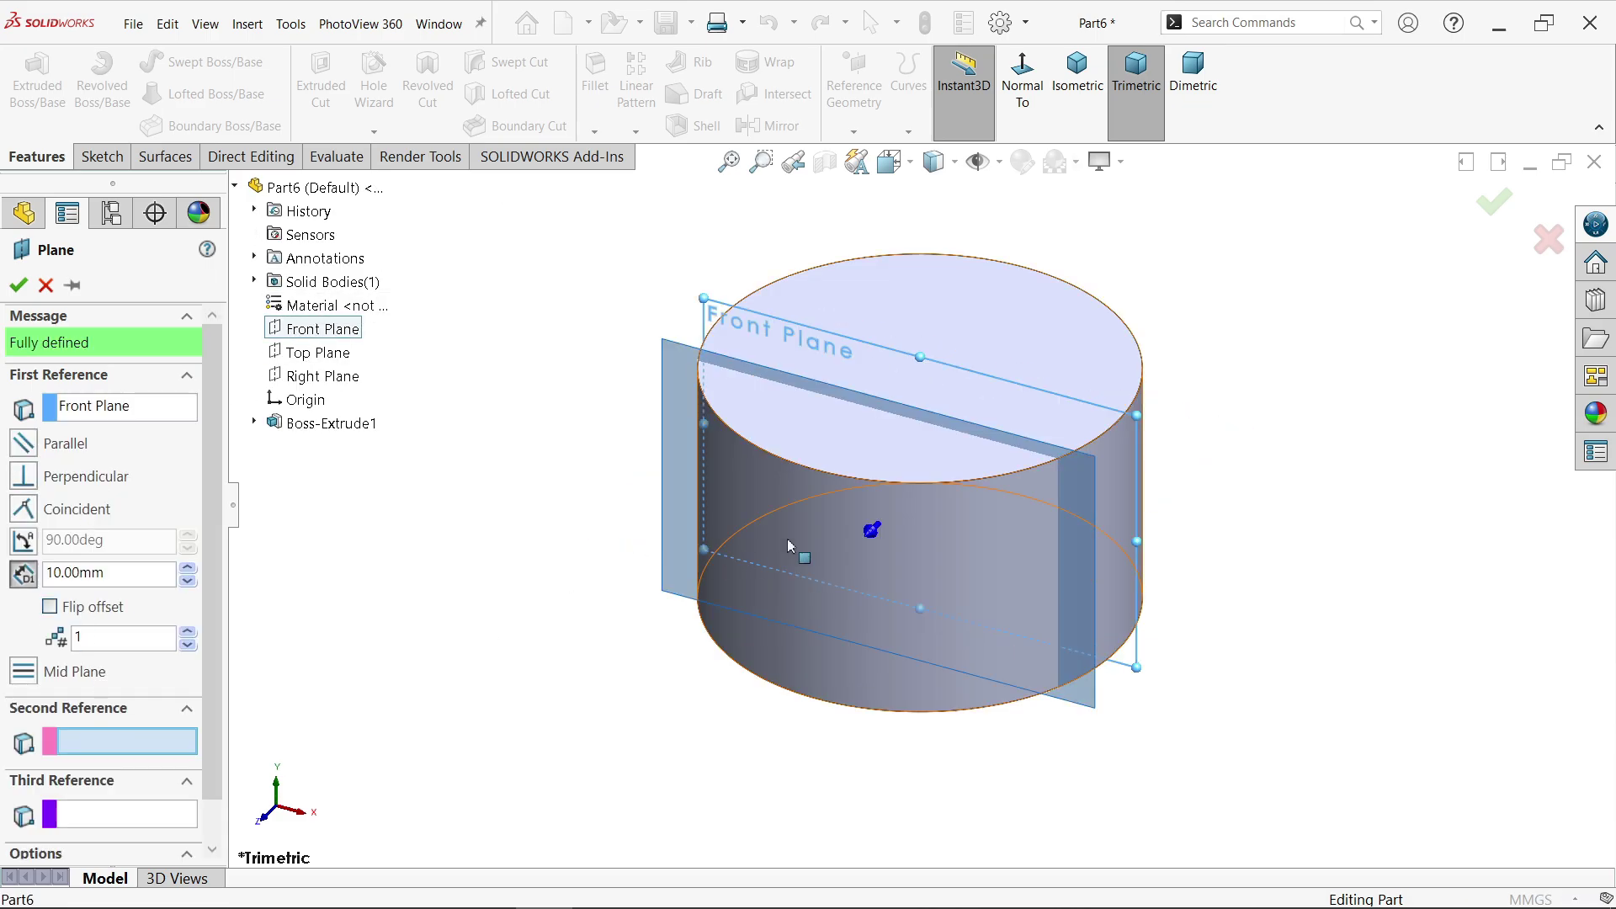
pyautogui.click(842, 551)
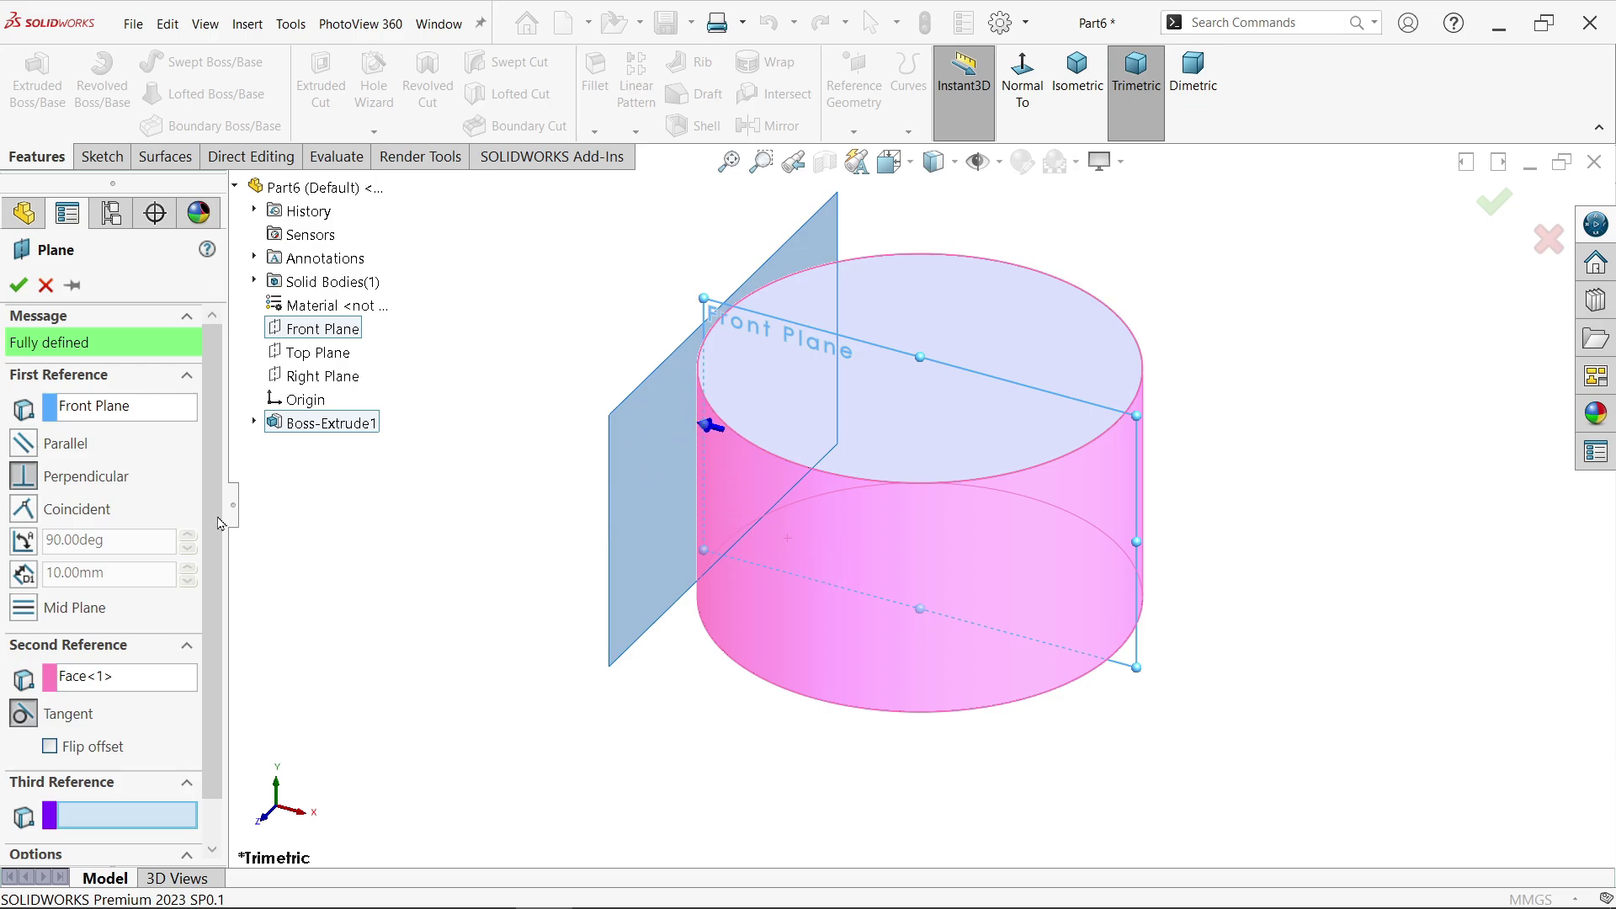
pyautogui.click(25, 443)
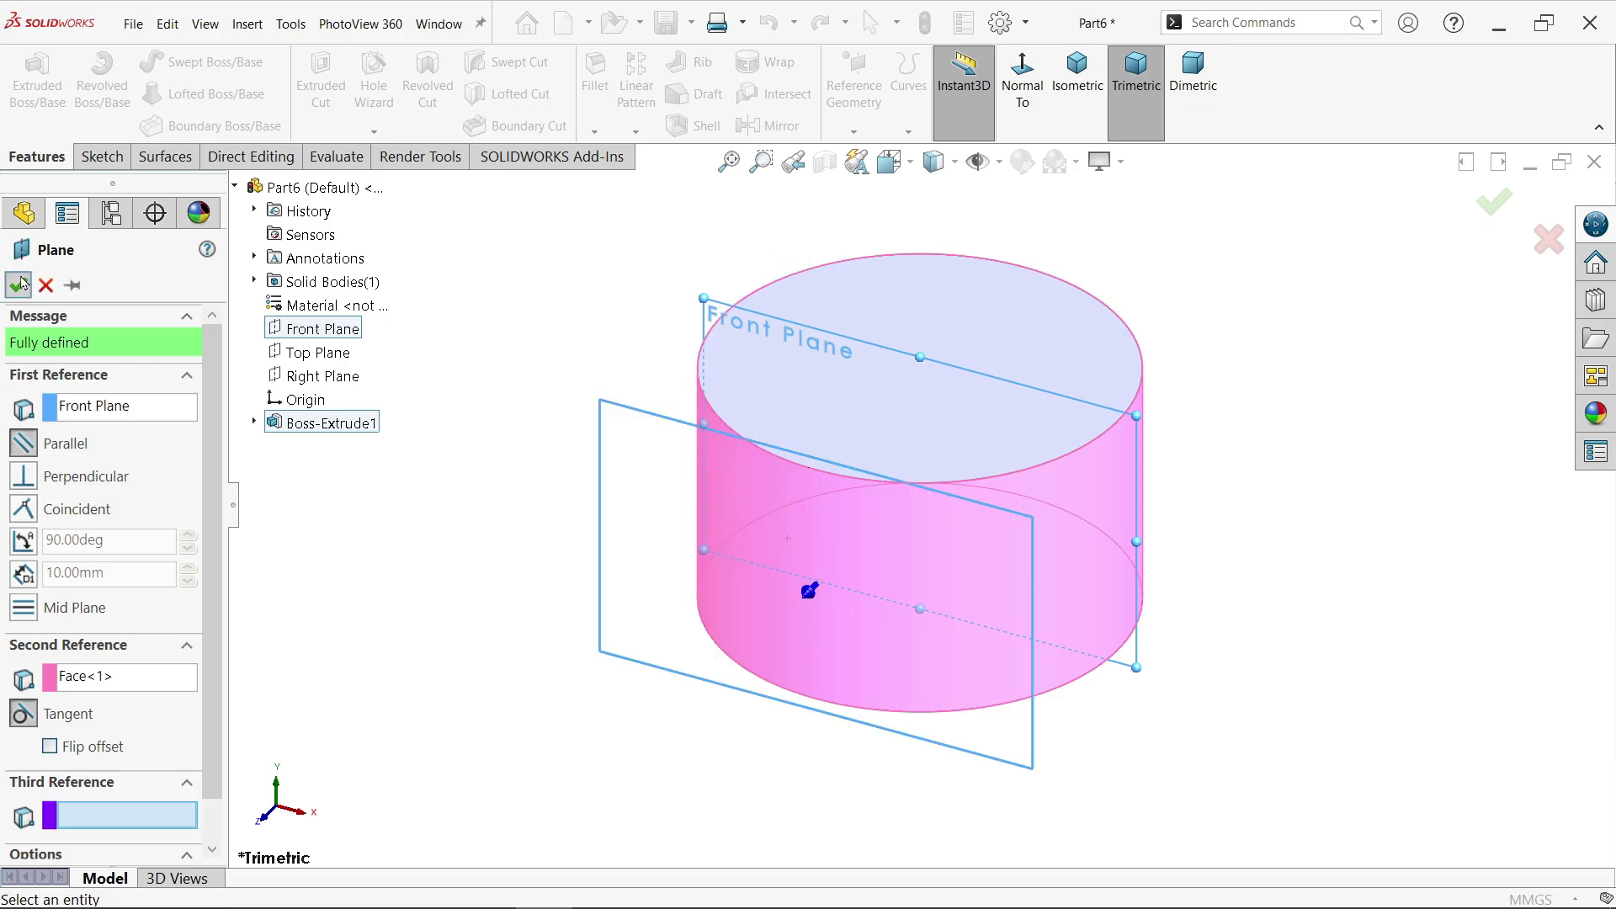
pyautogui.click(18, 284)
pyautogui.click(98, 157)
pyautogui.click(27, 80)
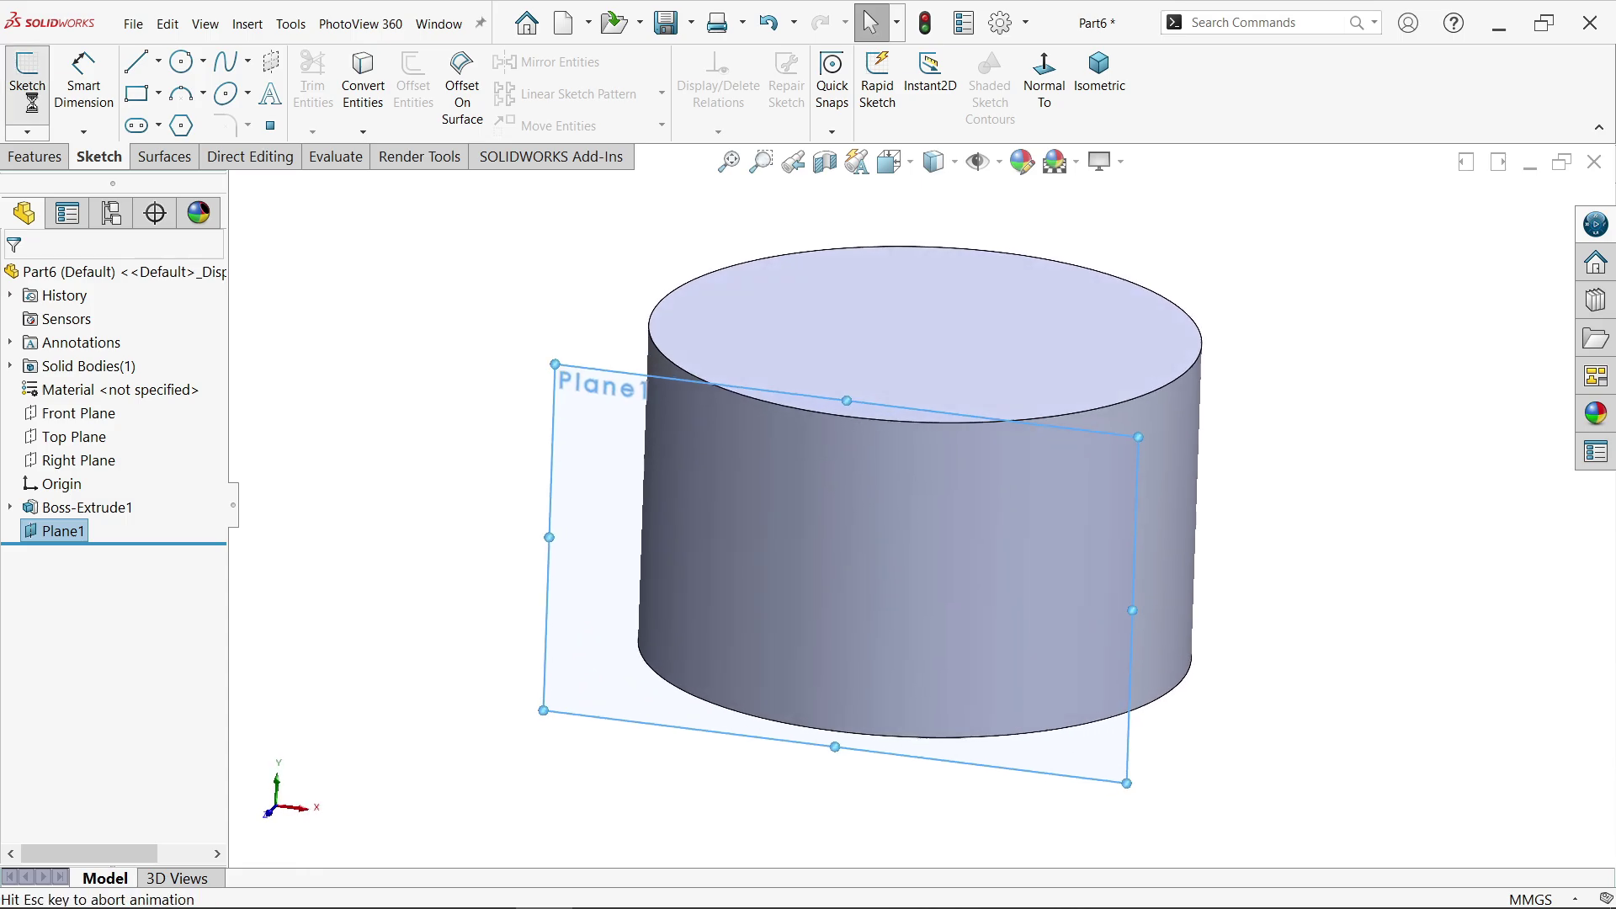
# - Draw a corner rectangle from the cylinder's top edge extending left past the cylinder
pyautogui.click(158, 93)
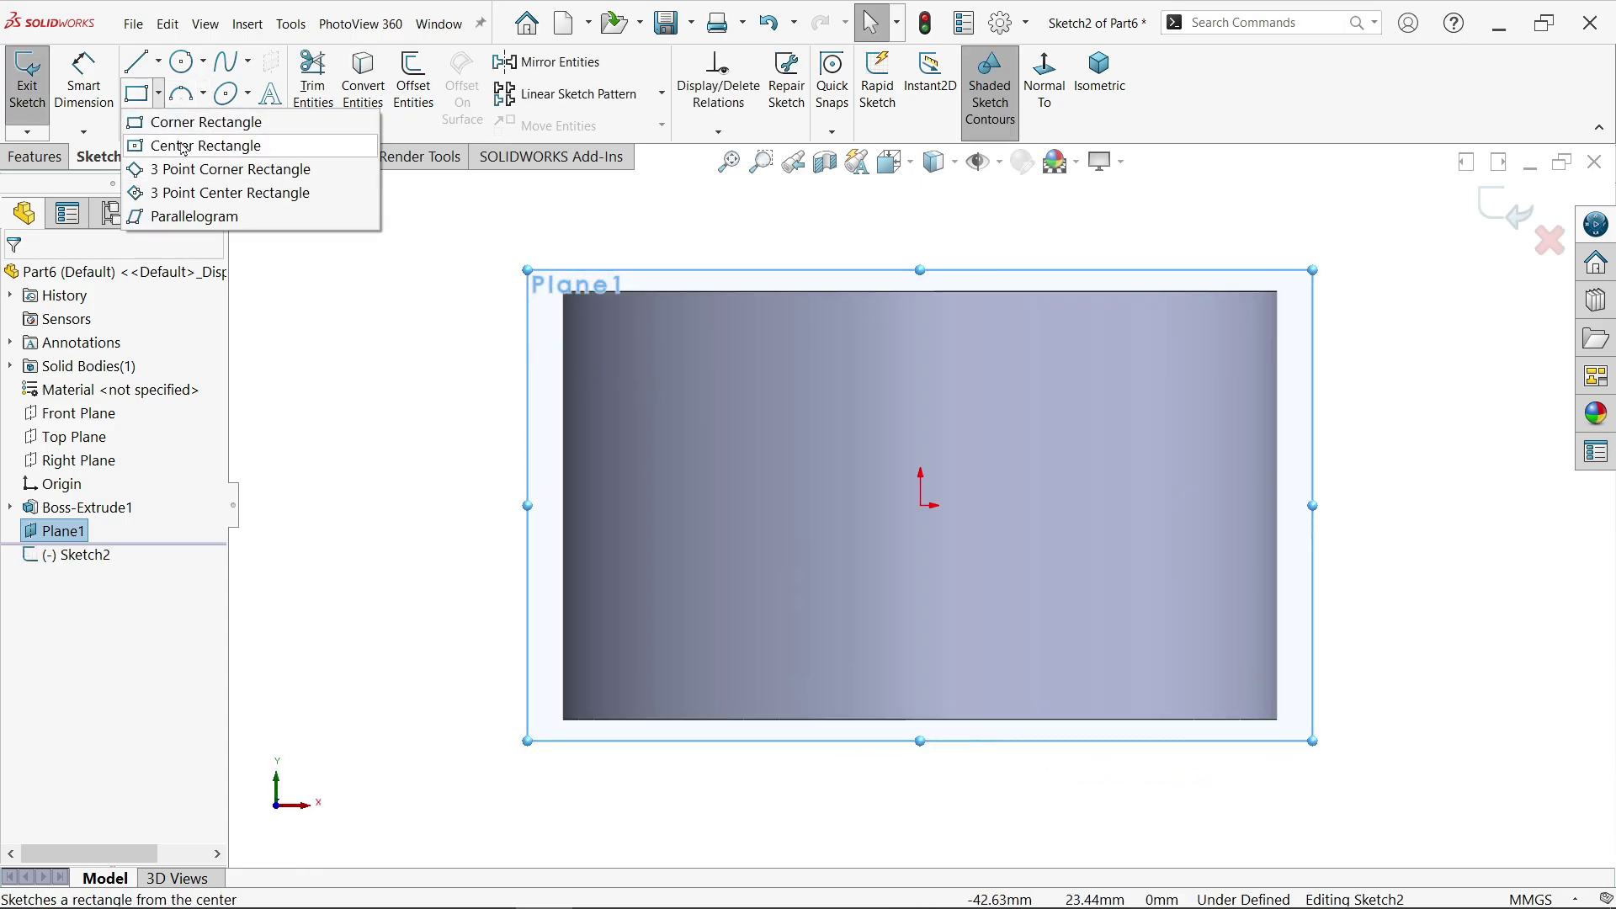
pyautogui.click(195, 122)
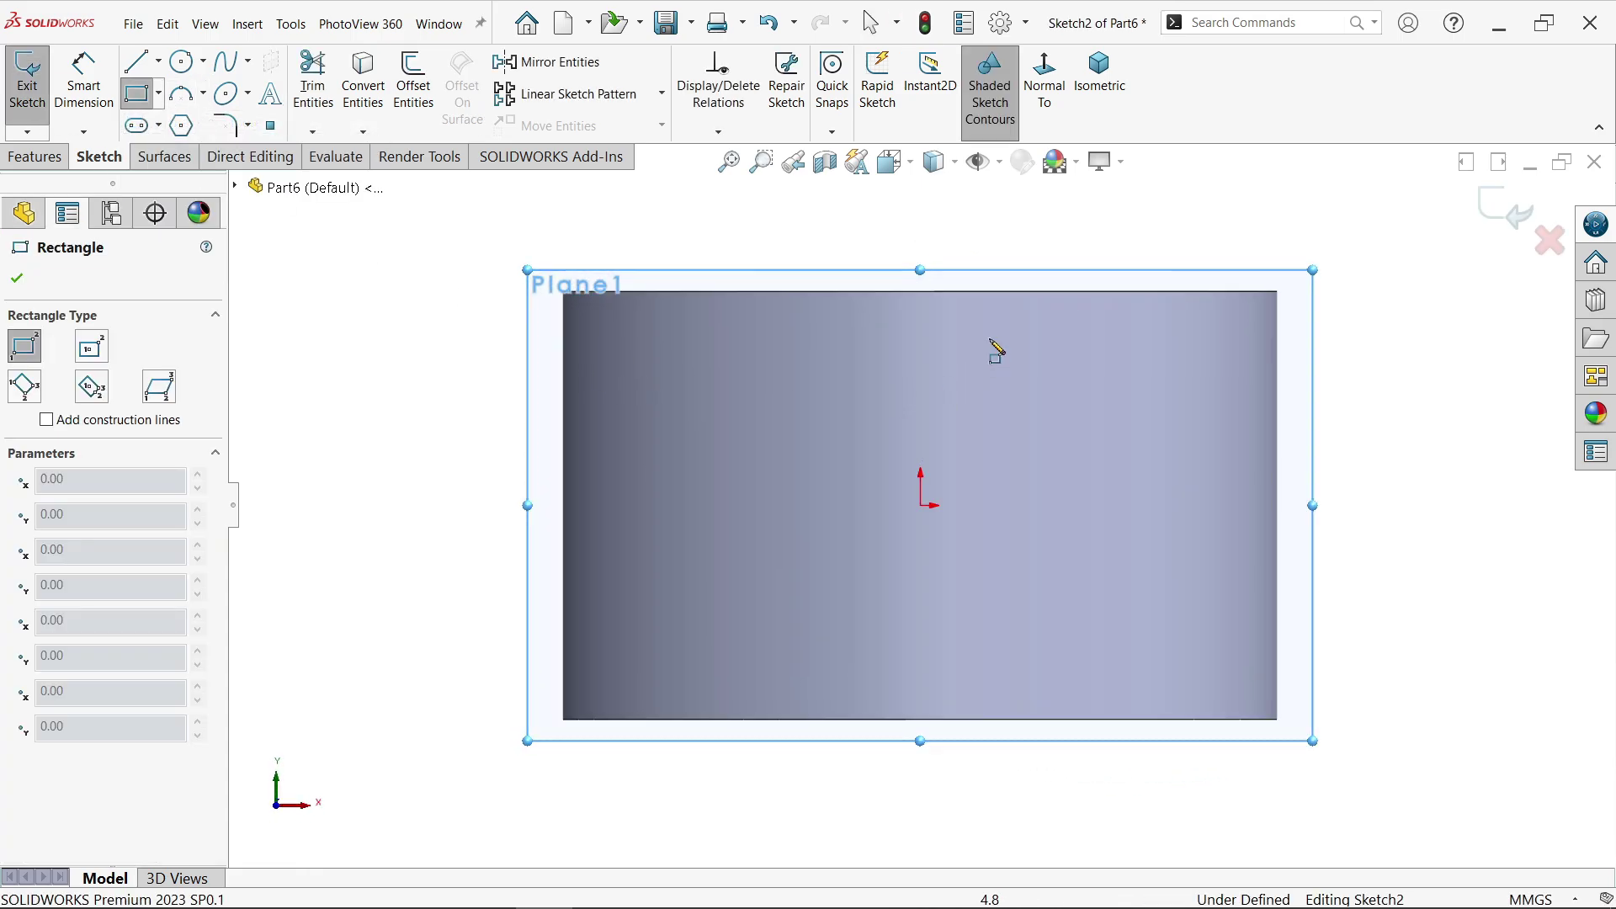
pyautogui.click(922, 294)
pyautogui.scroll(3, 811, 486)
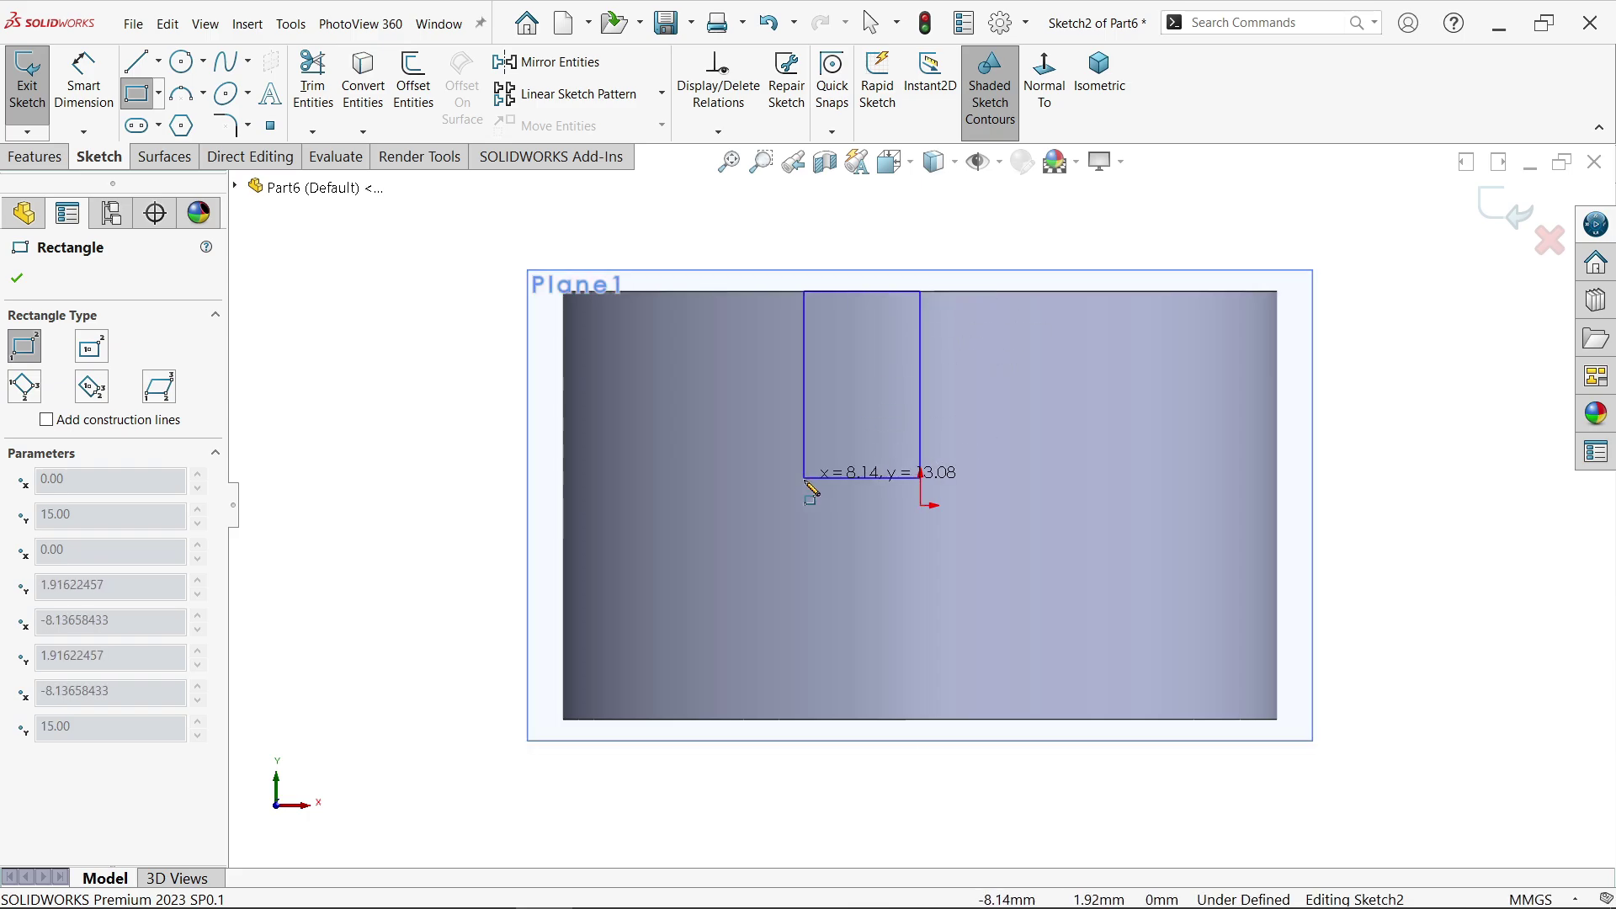
pyautogui.click(334, 650)
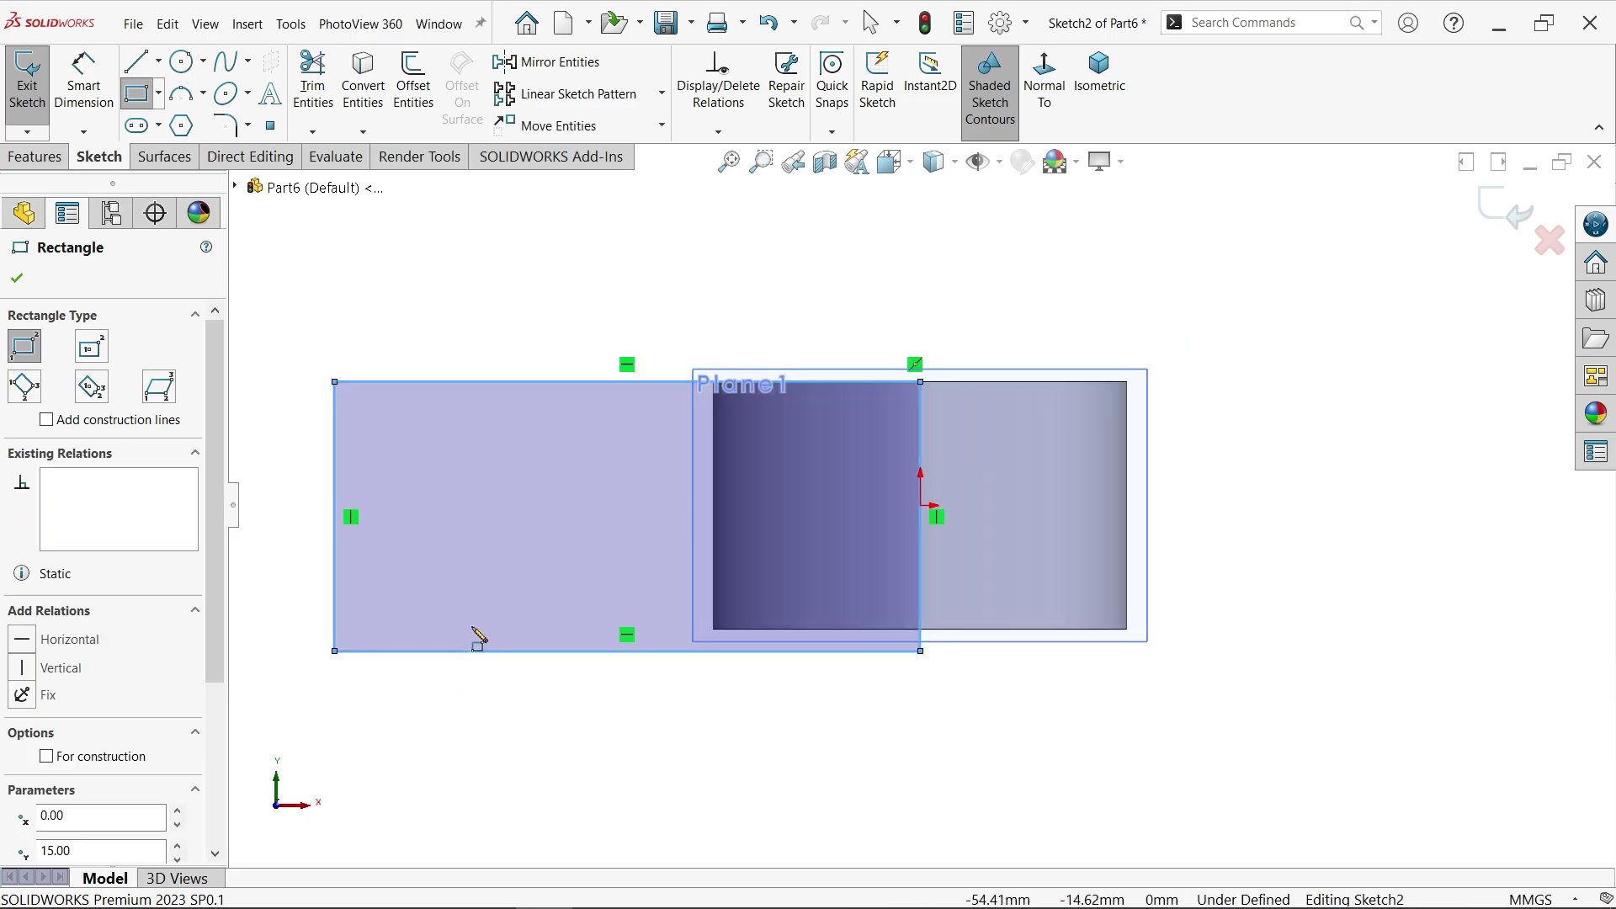
pyautogui.press('Escape')
pyautogui.scroll(-3, 931, 642)
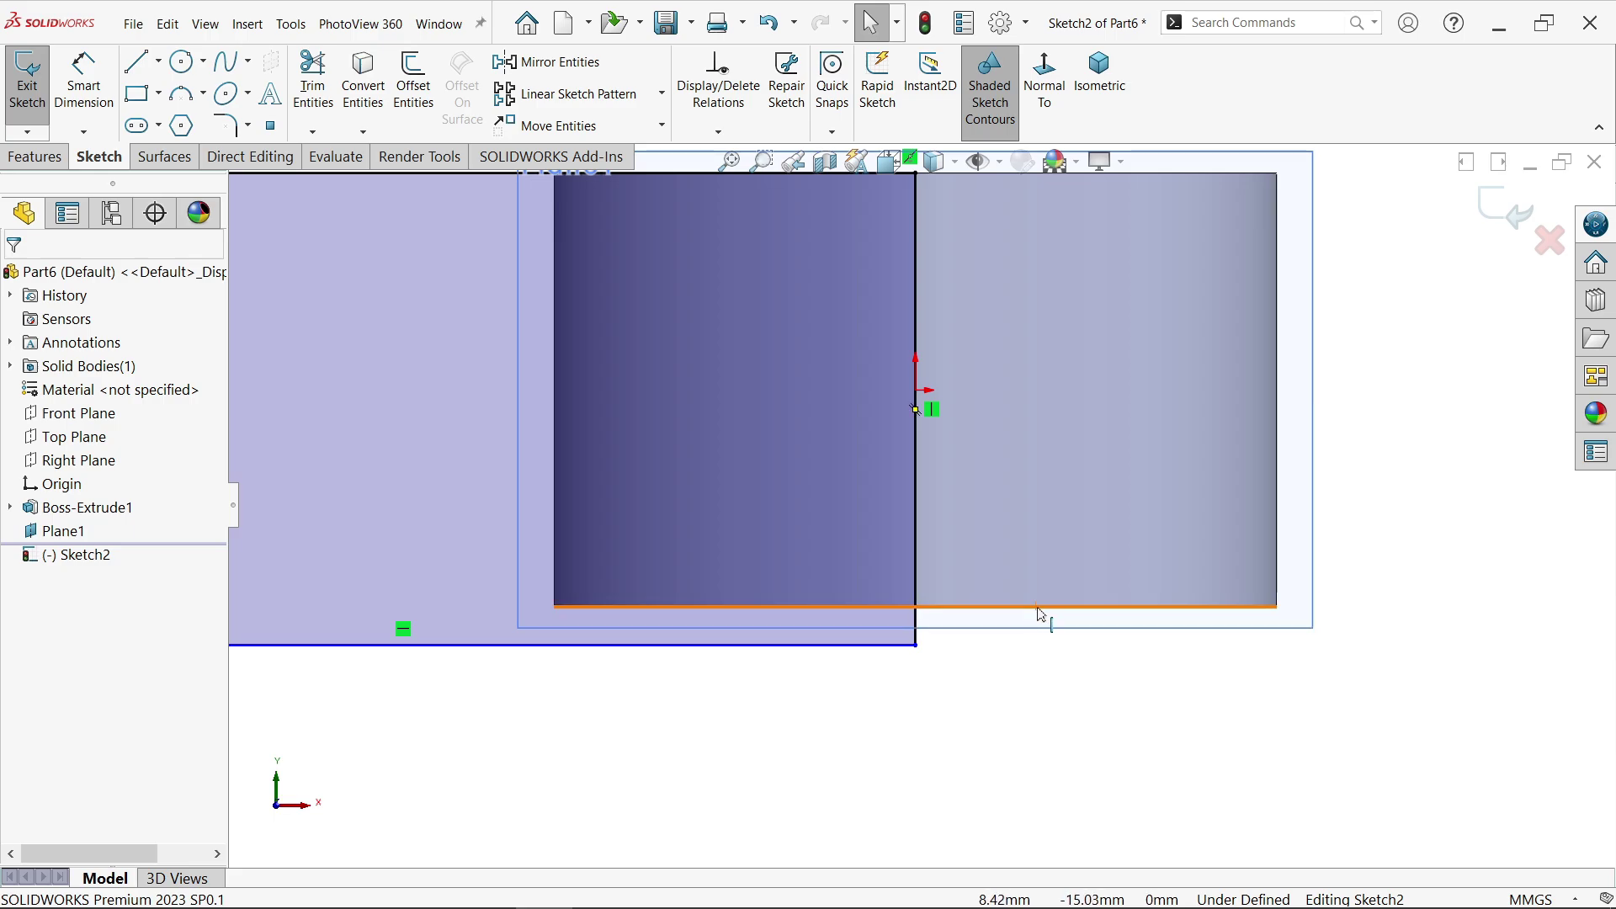
# - Make the rectangle's bottom line collinear with the cylinder's bottom edge
pyautogui.click(884, 648)
pyautogui.keyDown('ctrl'); pyautogui.click(878, 647); pyautogui.keyUp('ctrl')
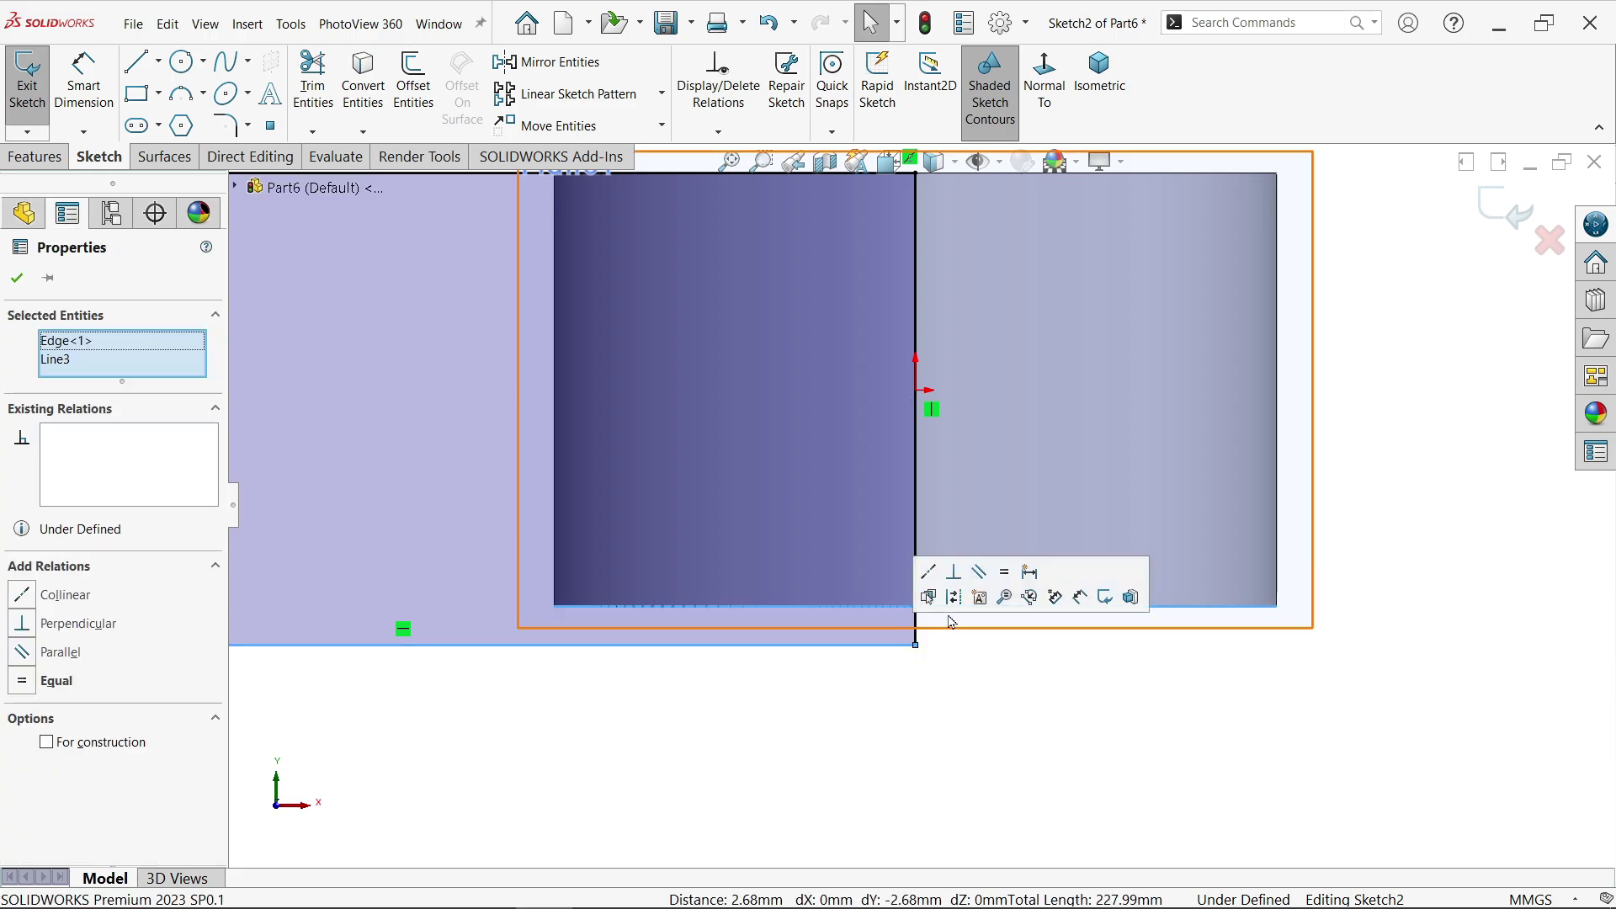
pyautogui.click(929, 572)
pyautogui.scroll(2, 921, 698)
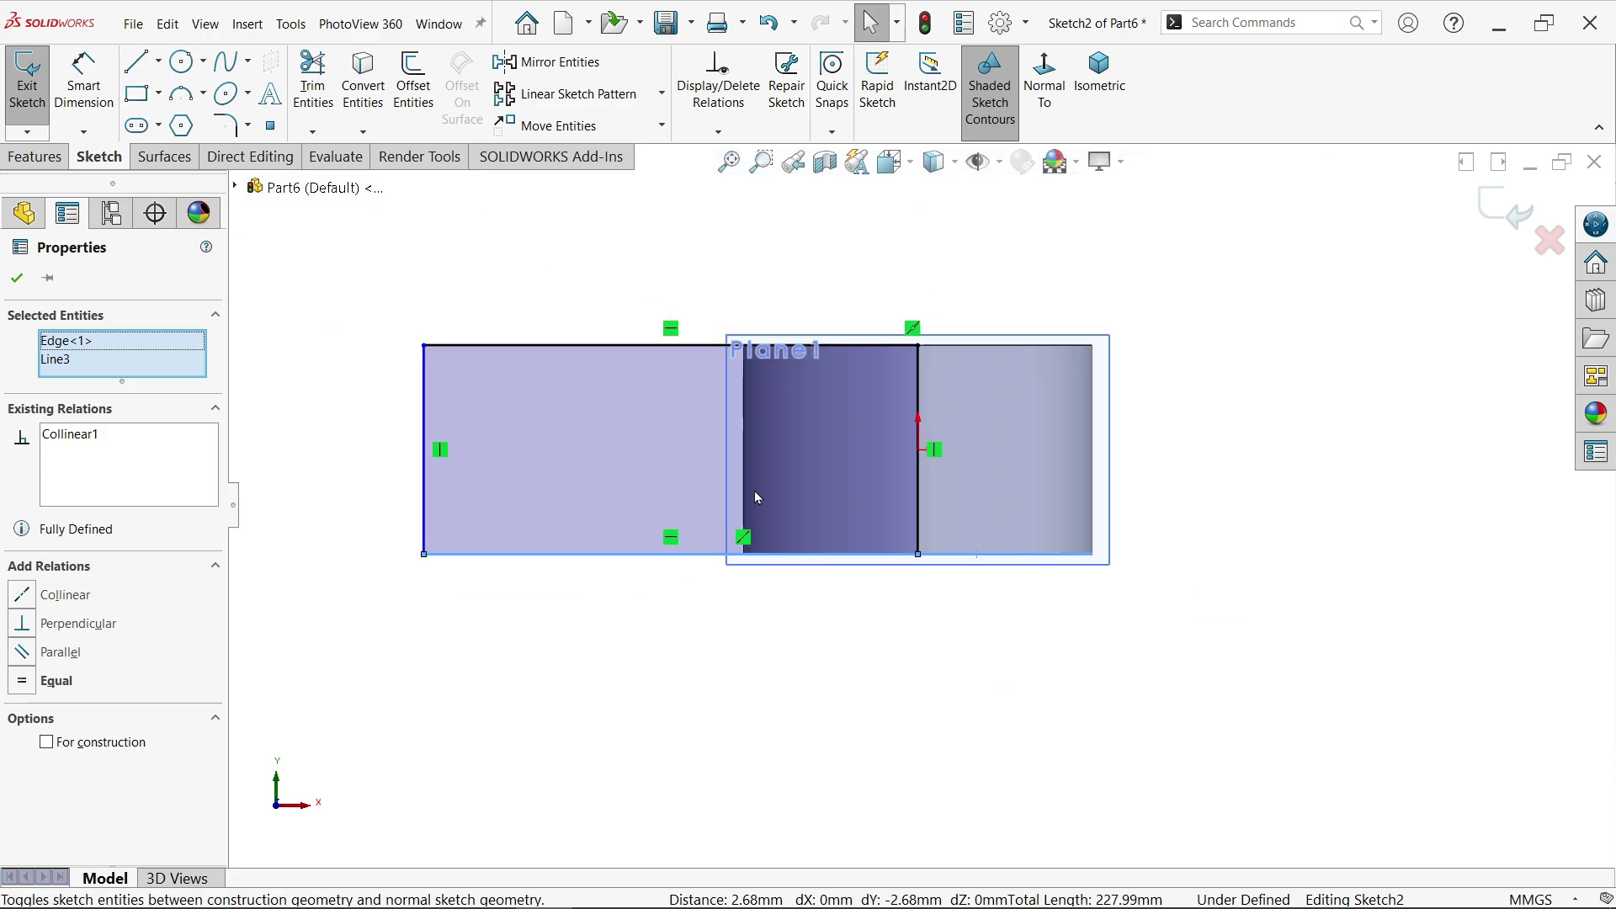
pyautogui.scroll(-1, 644, 452)
# - Dimension the rectangle's width to 65.5 mm
pyautogui.click(85, 85)
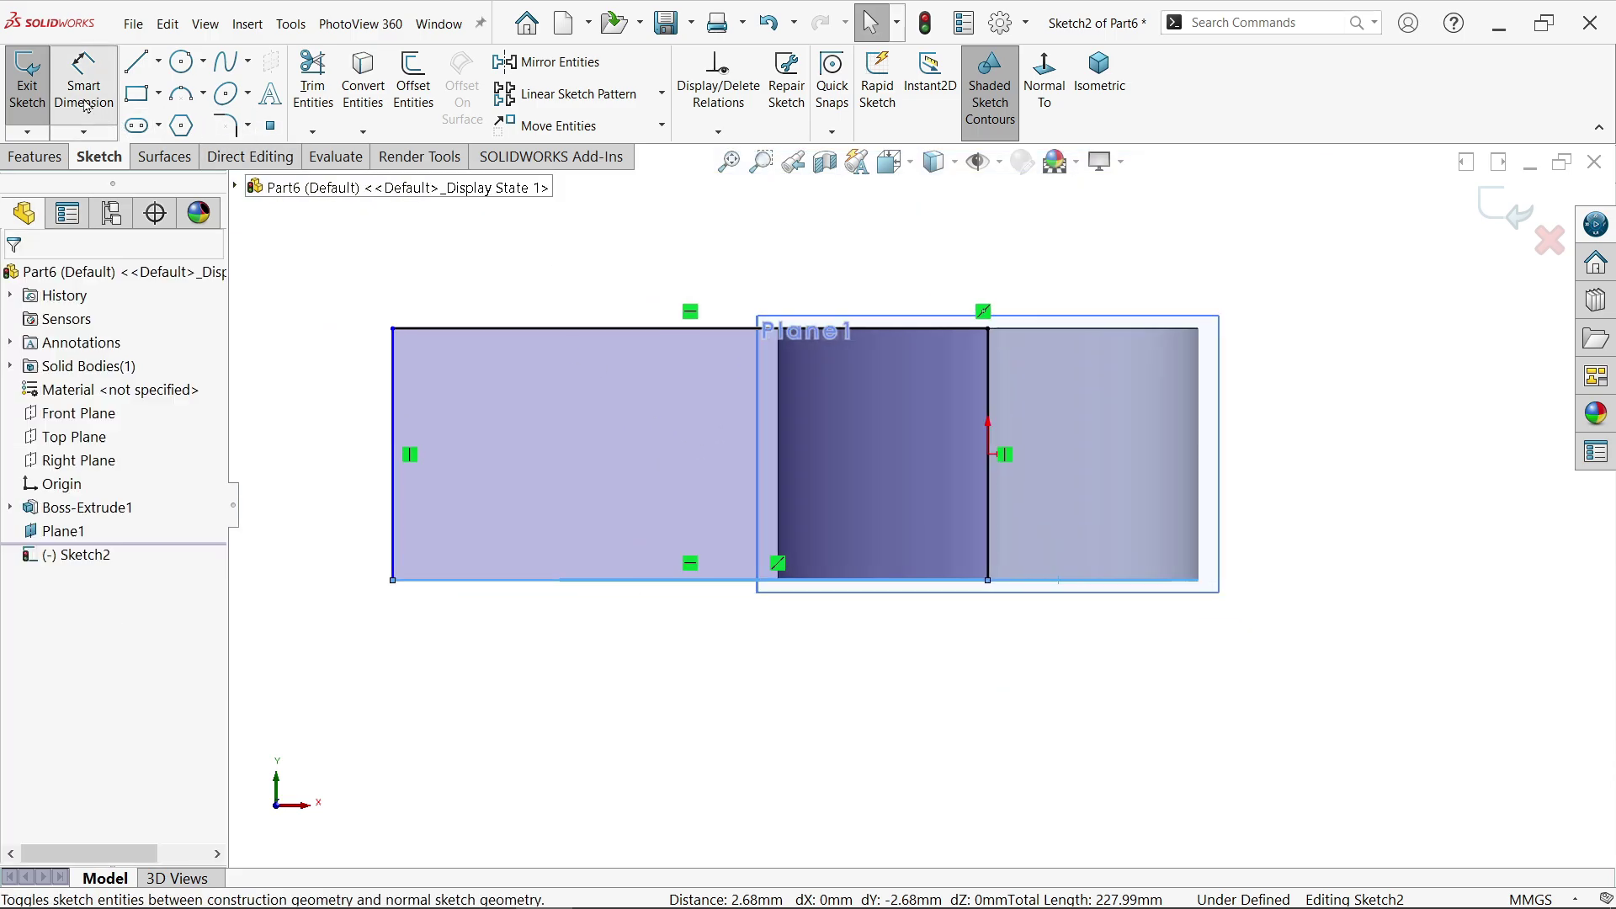
pyautogui.click(990, 459)
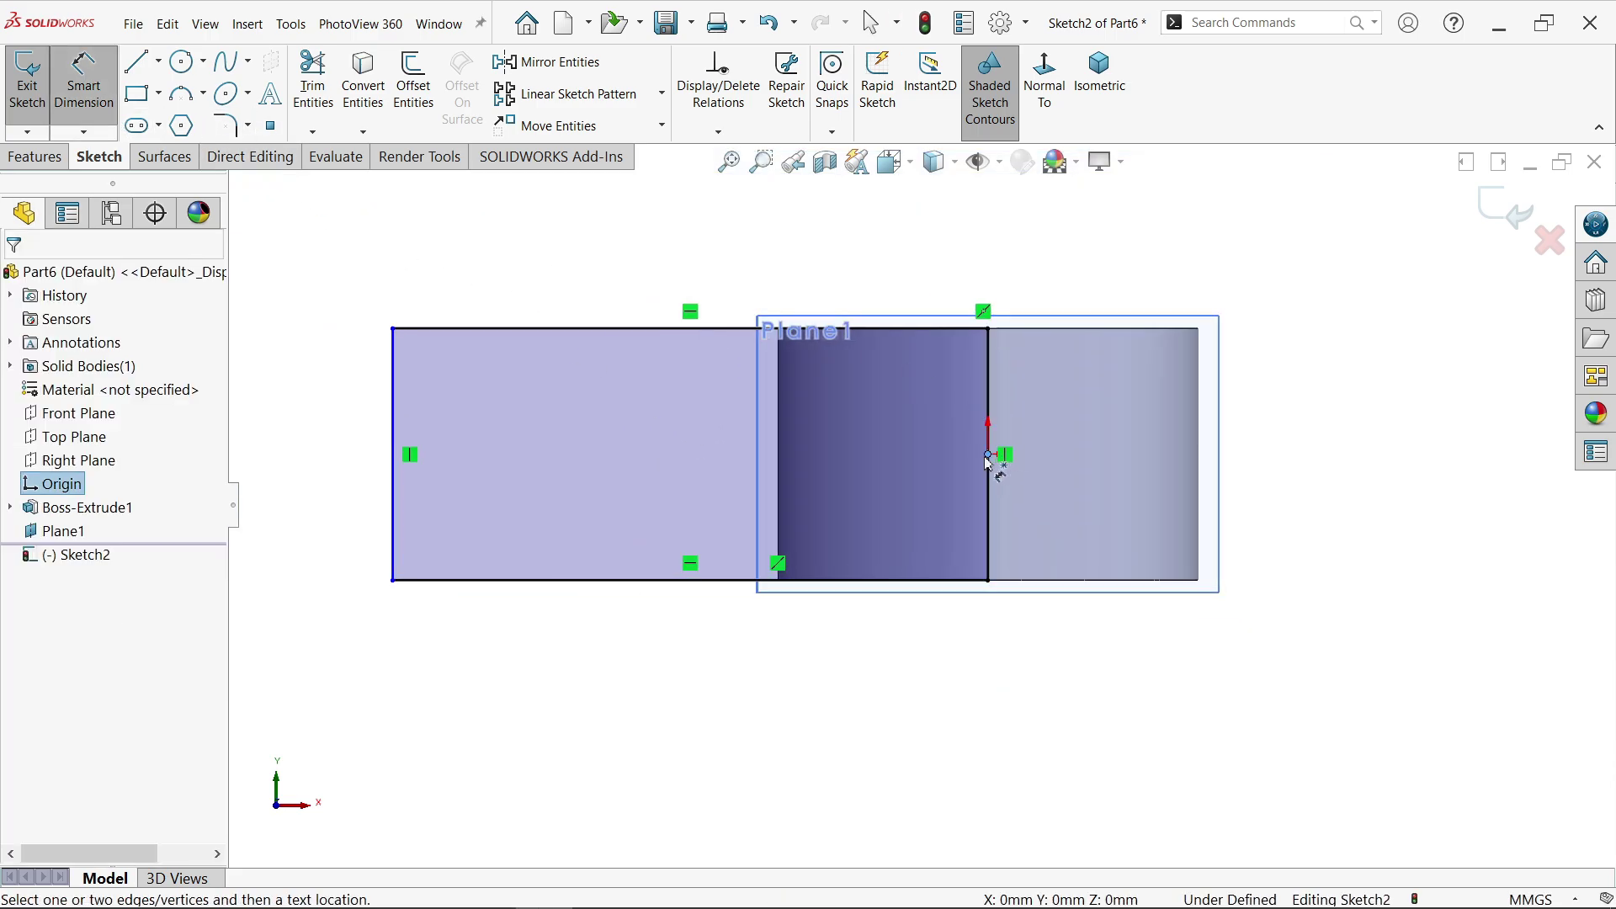
pyautogui.click(394, 491)
pyautogui.click(565, 637)
pyautogui.write('65.5')
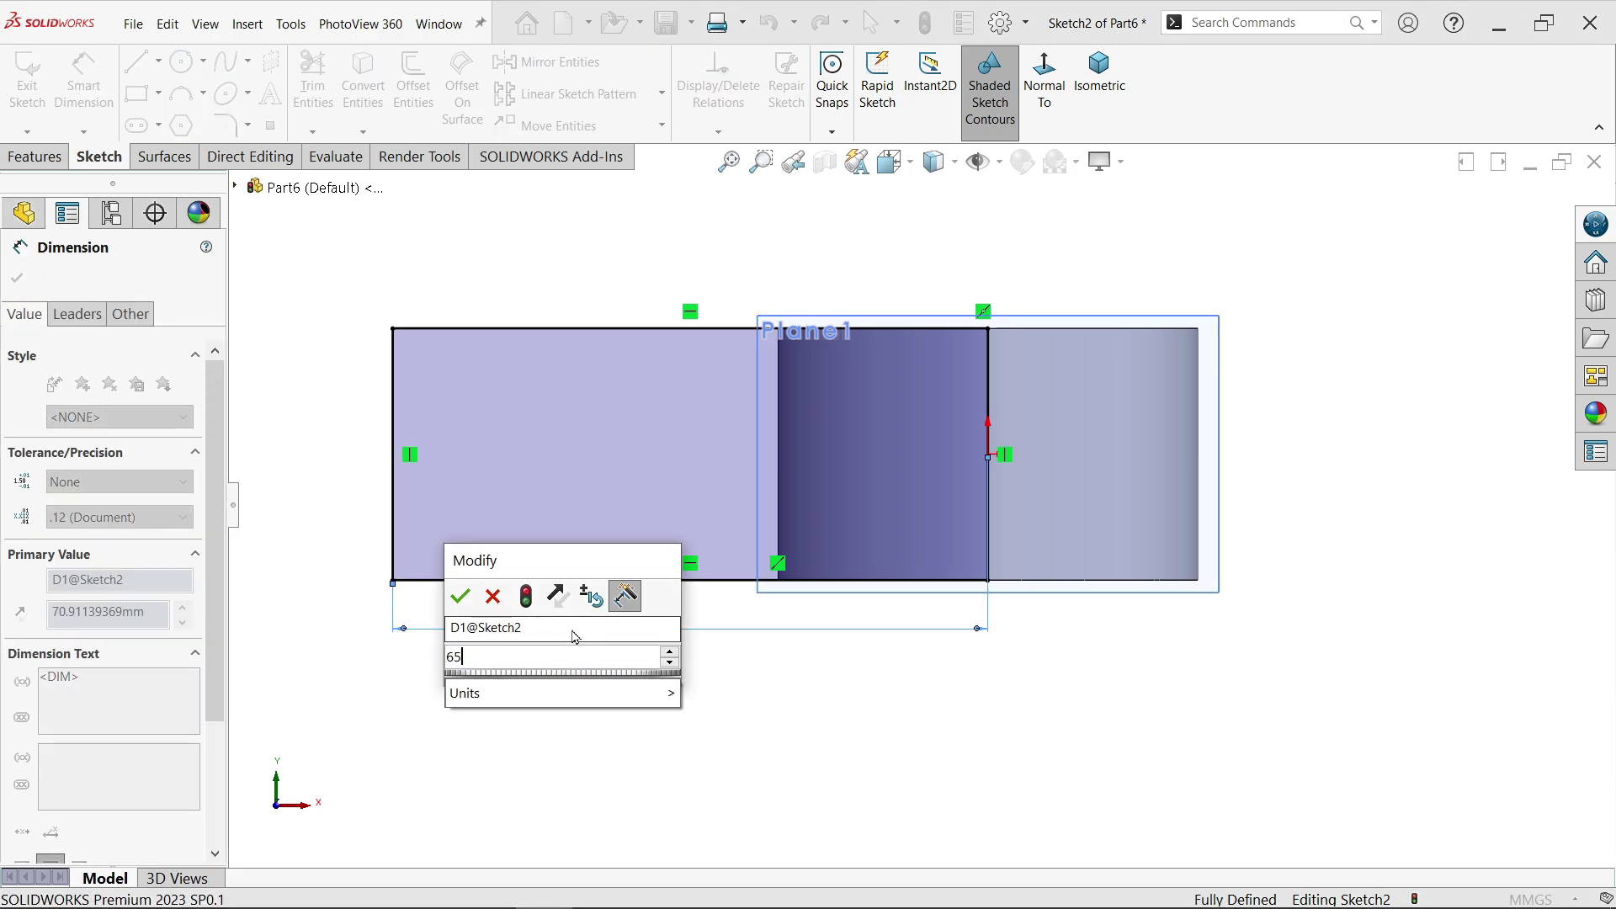
pyautogui.click(461, 597)
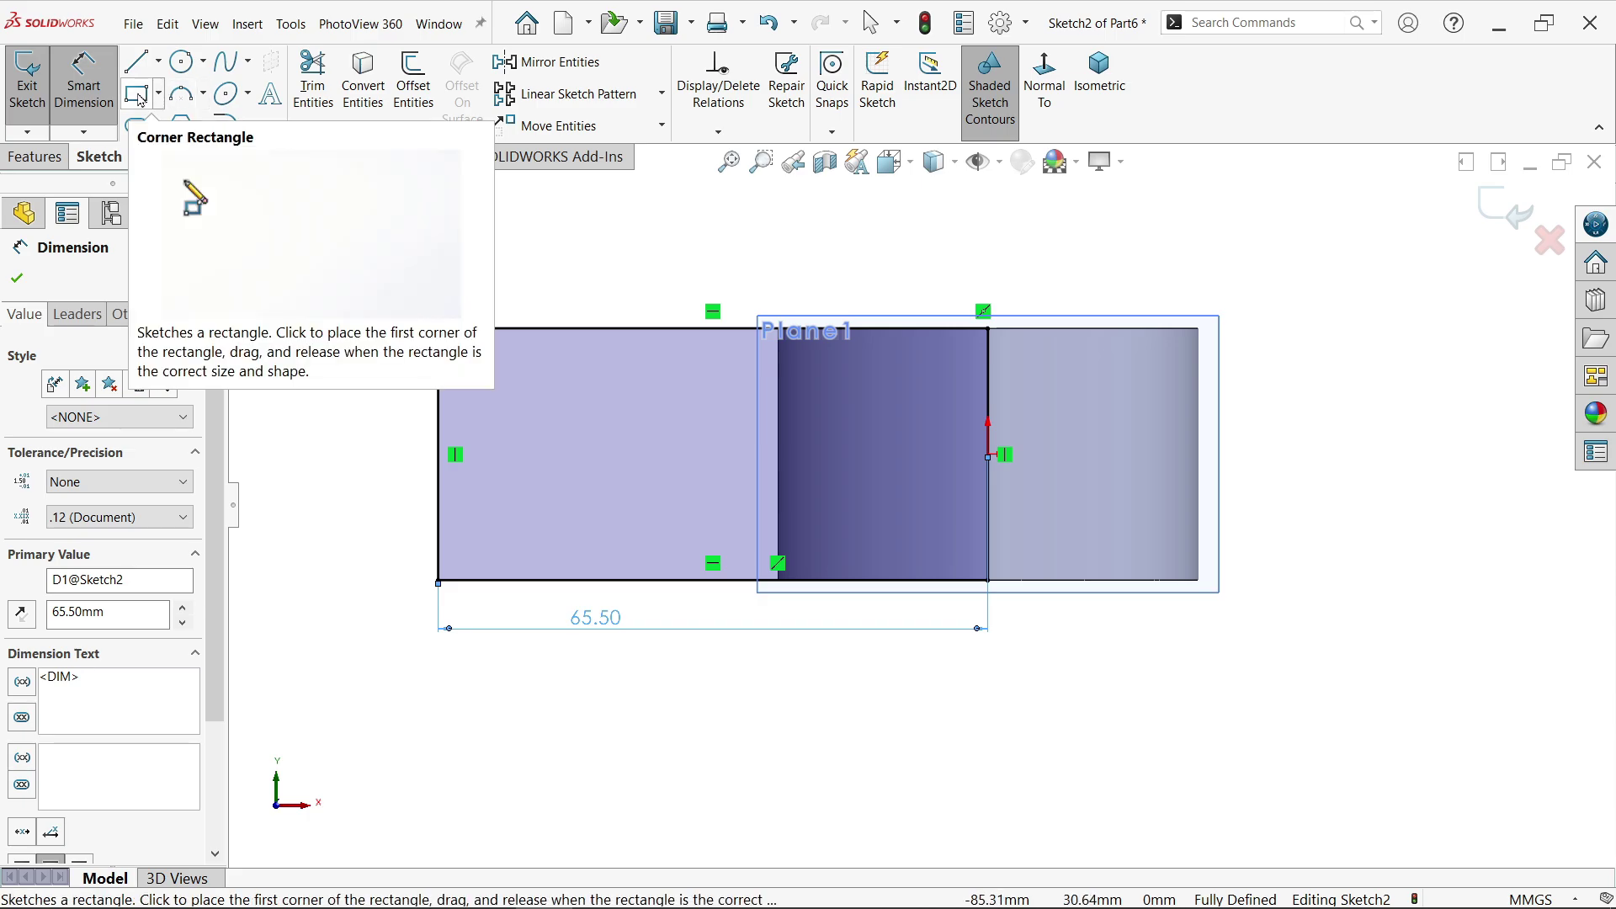
pyautogui.click(137, 94)
pyautogui.scroll(-2, 699, 466)
# - Draw the slot rectangle from the cylinder's right edge and trim the edge segment between its corners
pyautogui.click(1118, 347)
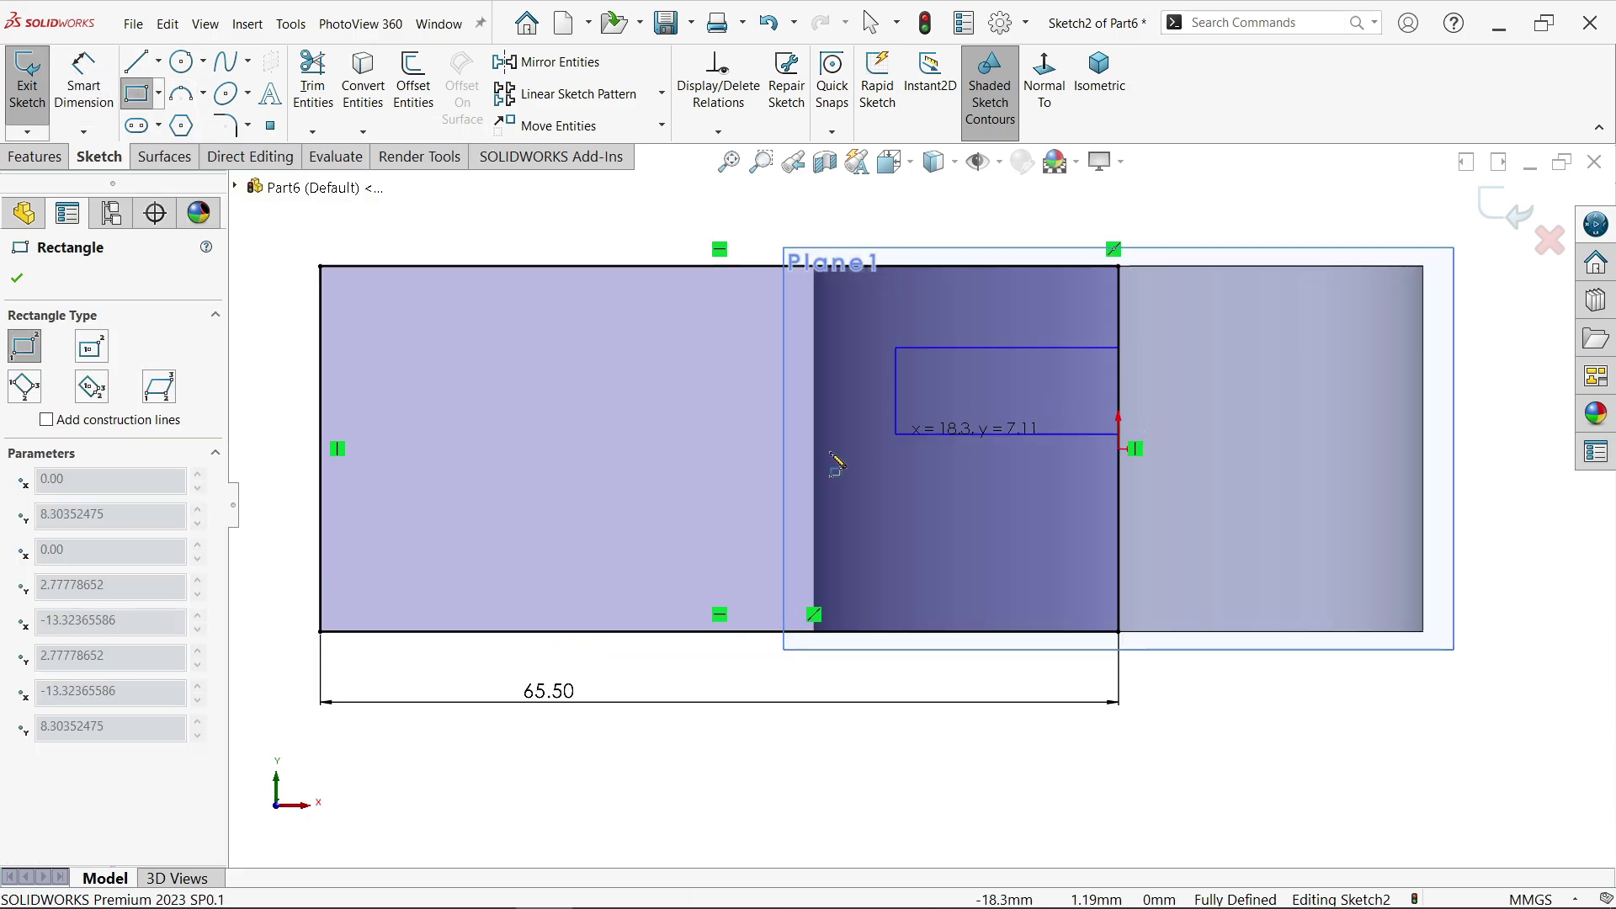
pyautogui.click(647, 526)
pyautogui.press('Escape')
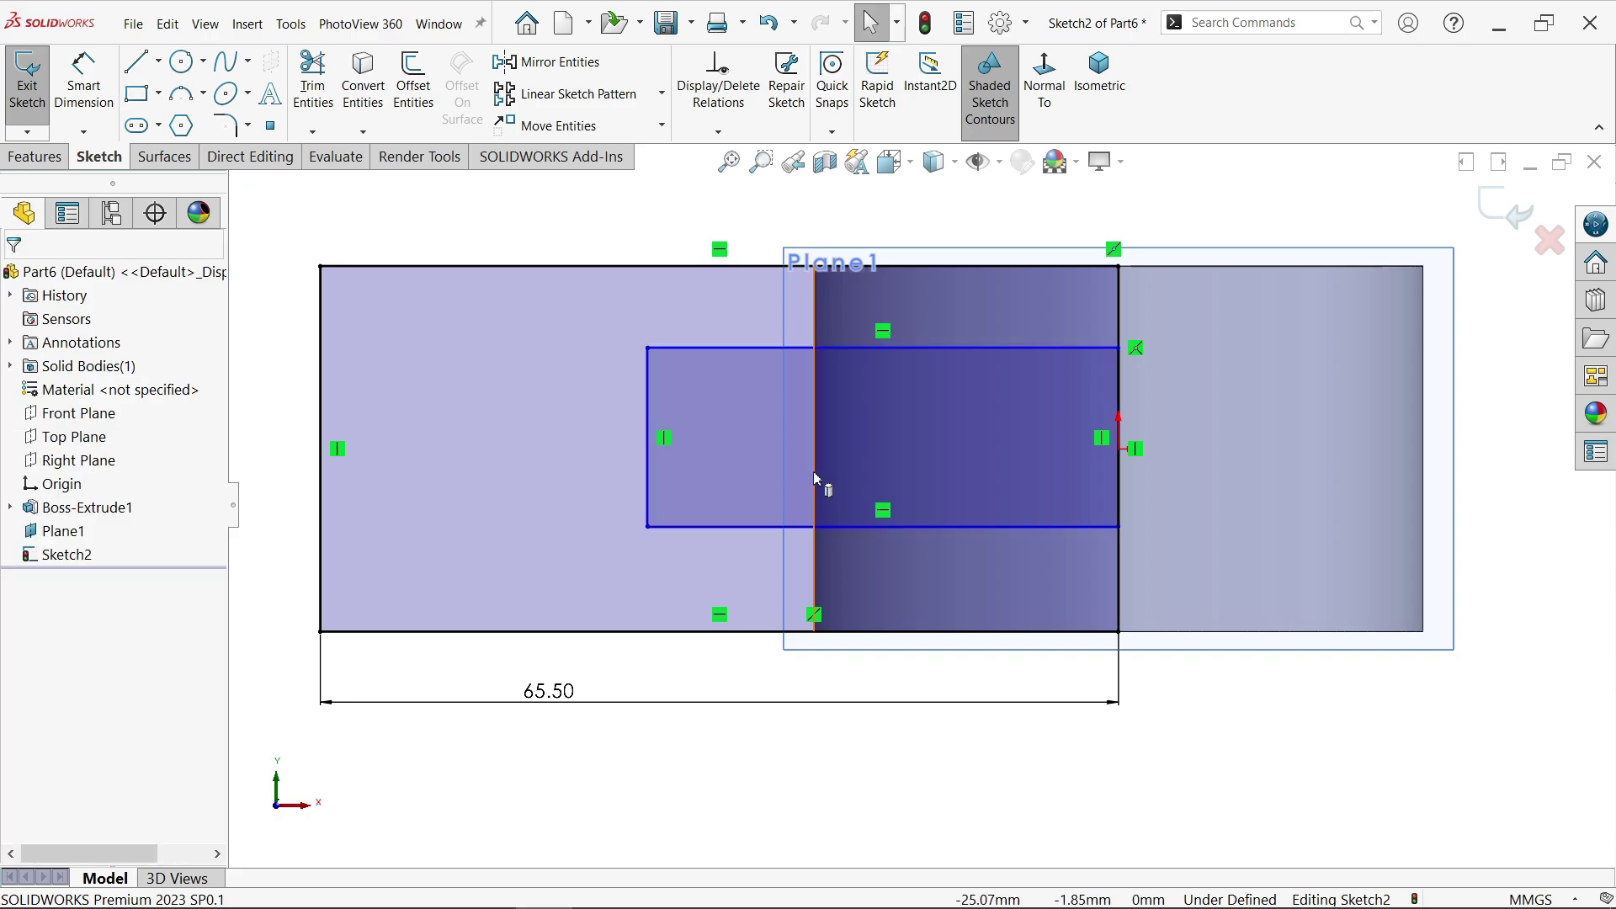
pyautogui.click(313, 100)
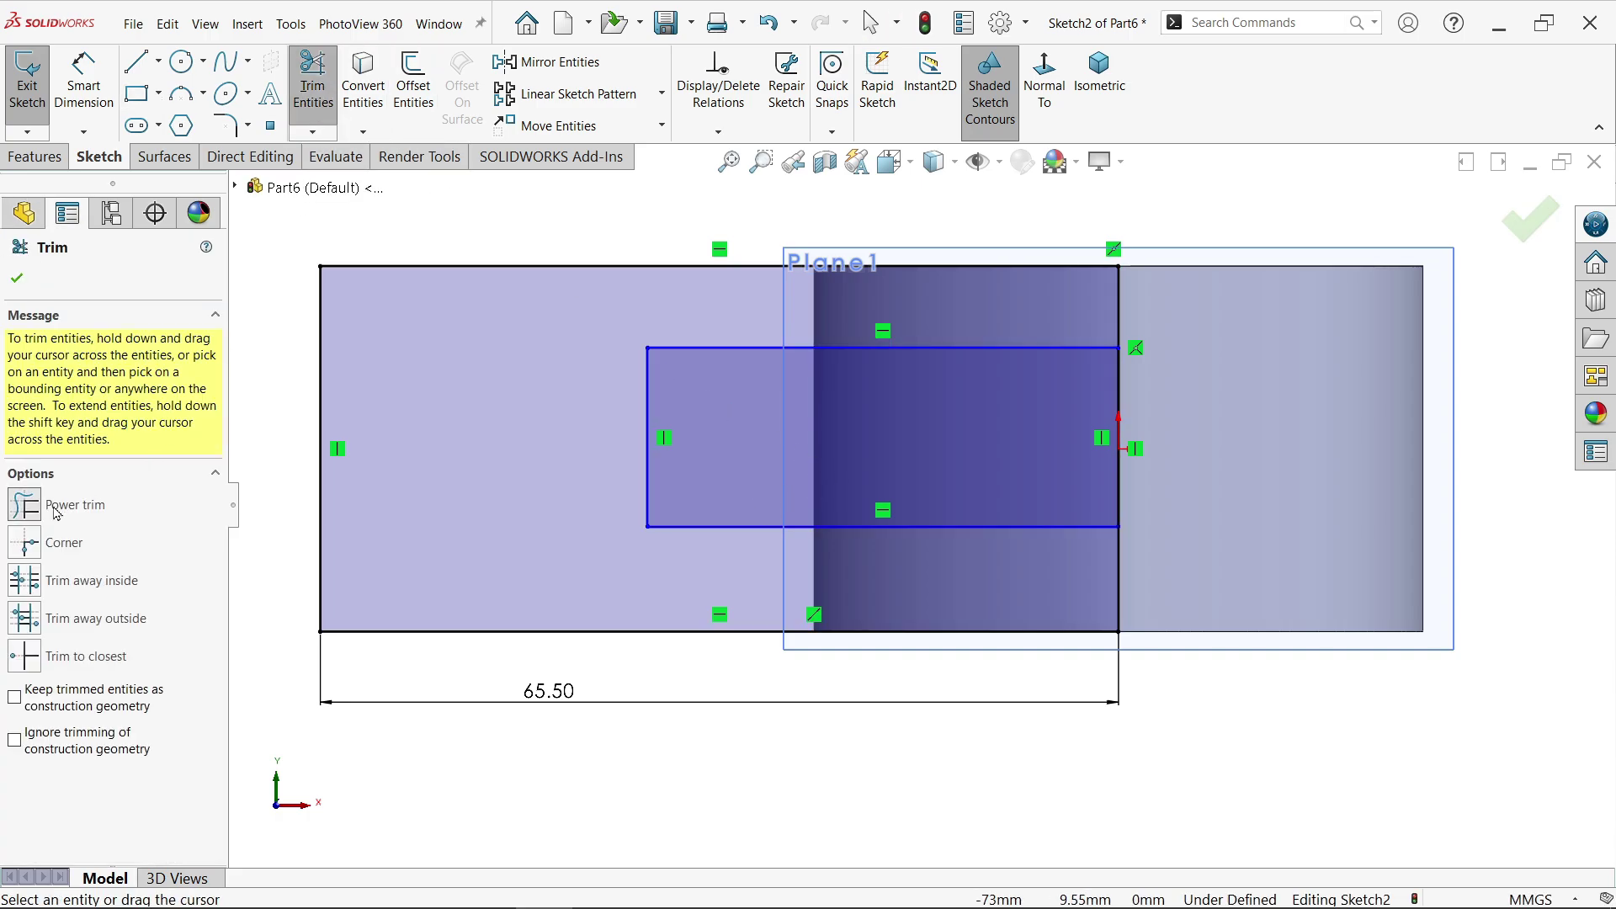
pyautogui.click(25, 505)
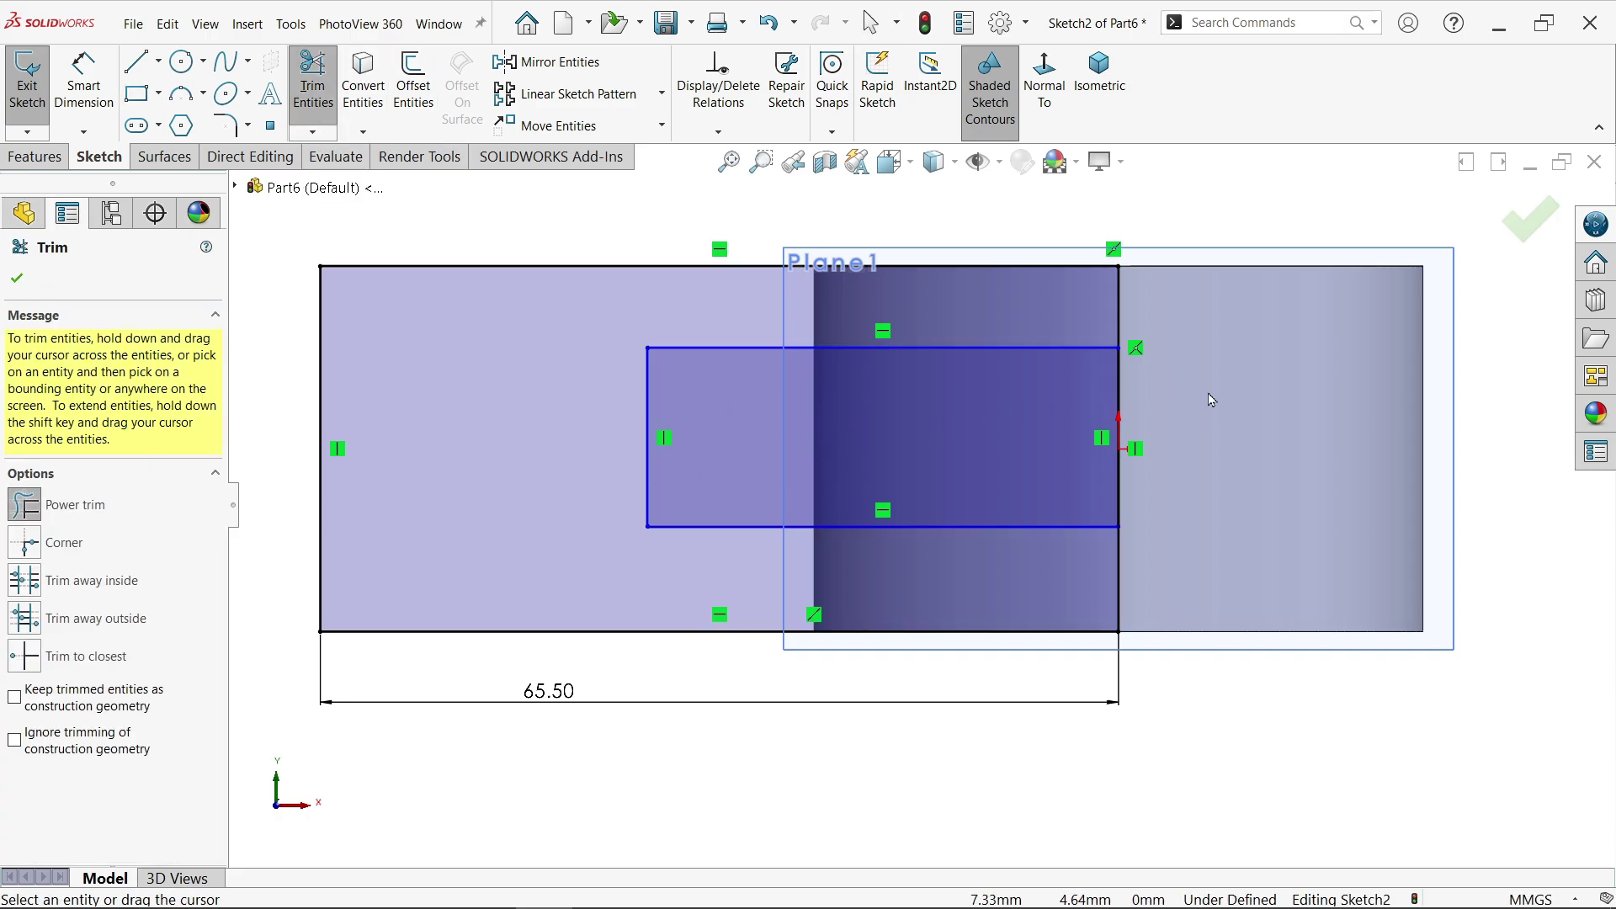
pyautogui.moveTo(1165, 390); pyautogui.dragTo(1077, 416)
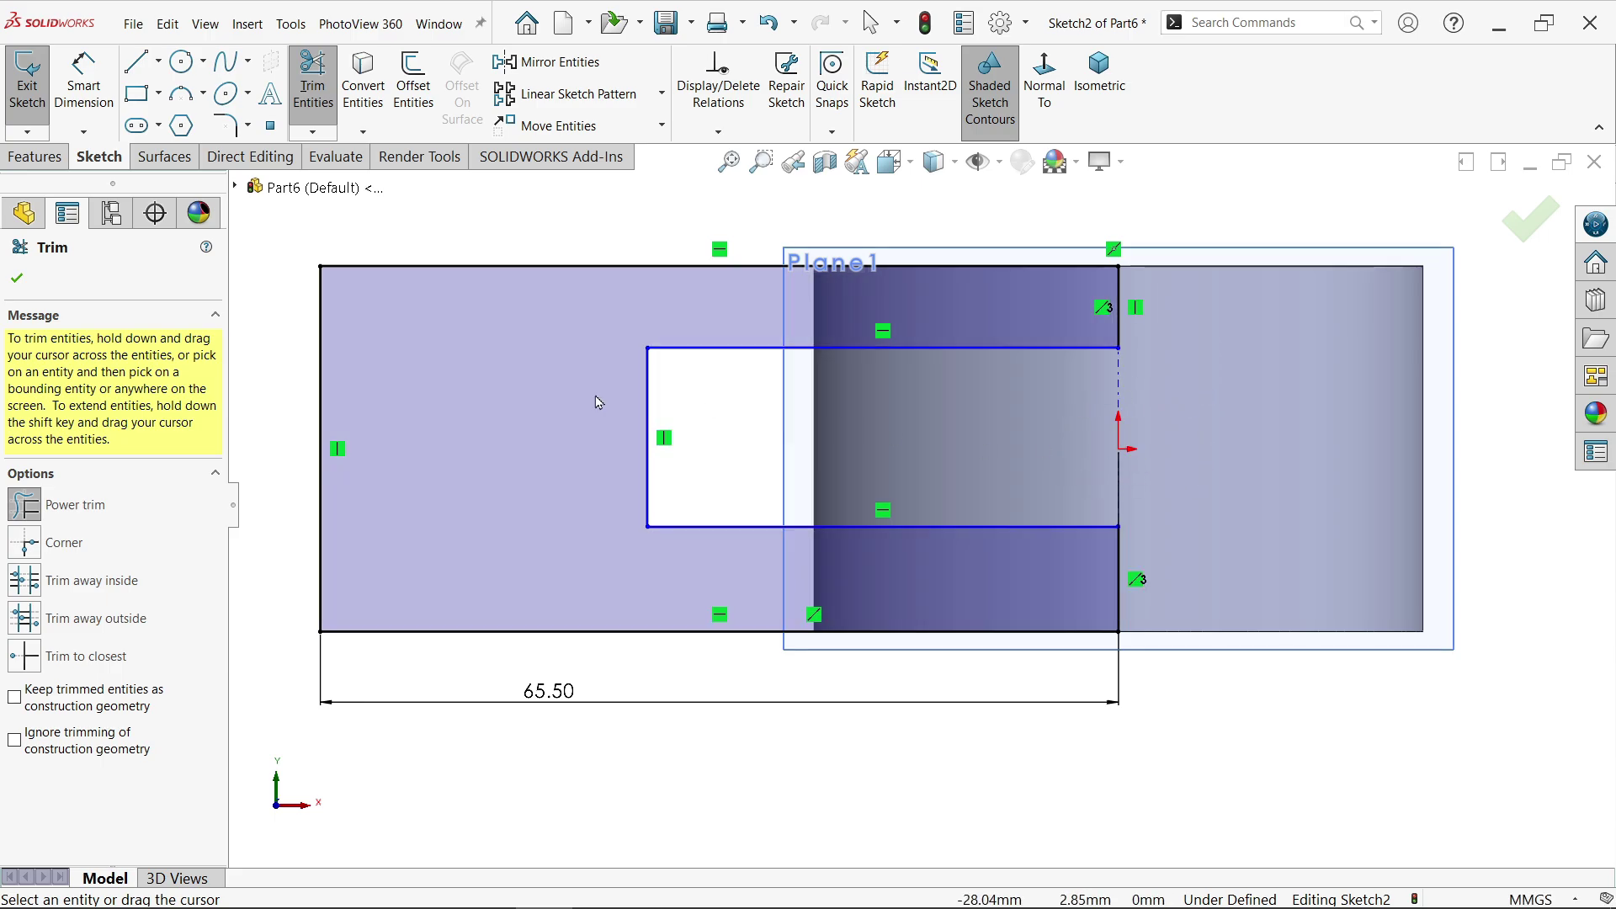
pyautogui.click(15, 279)
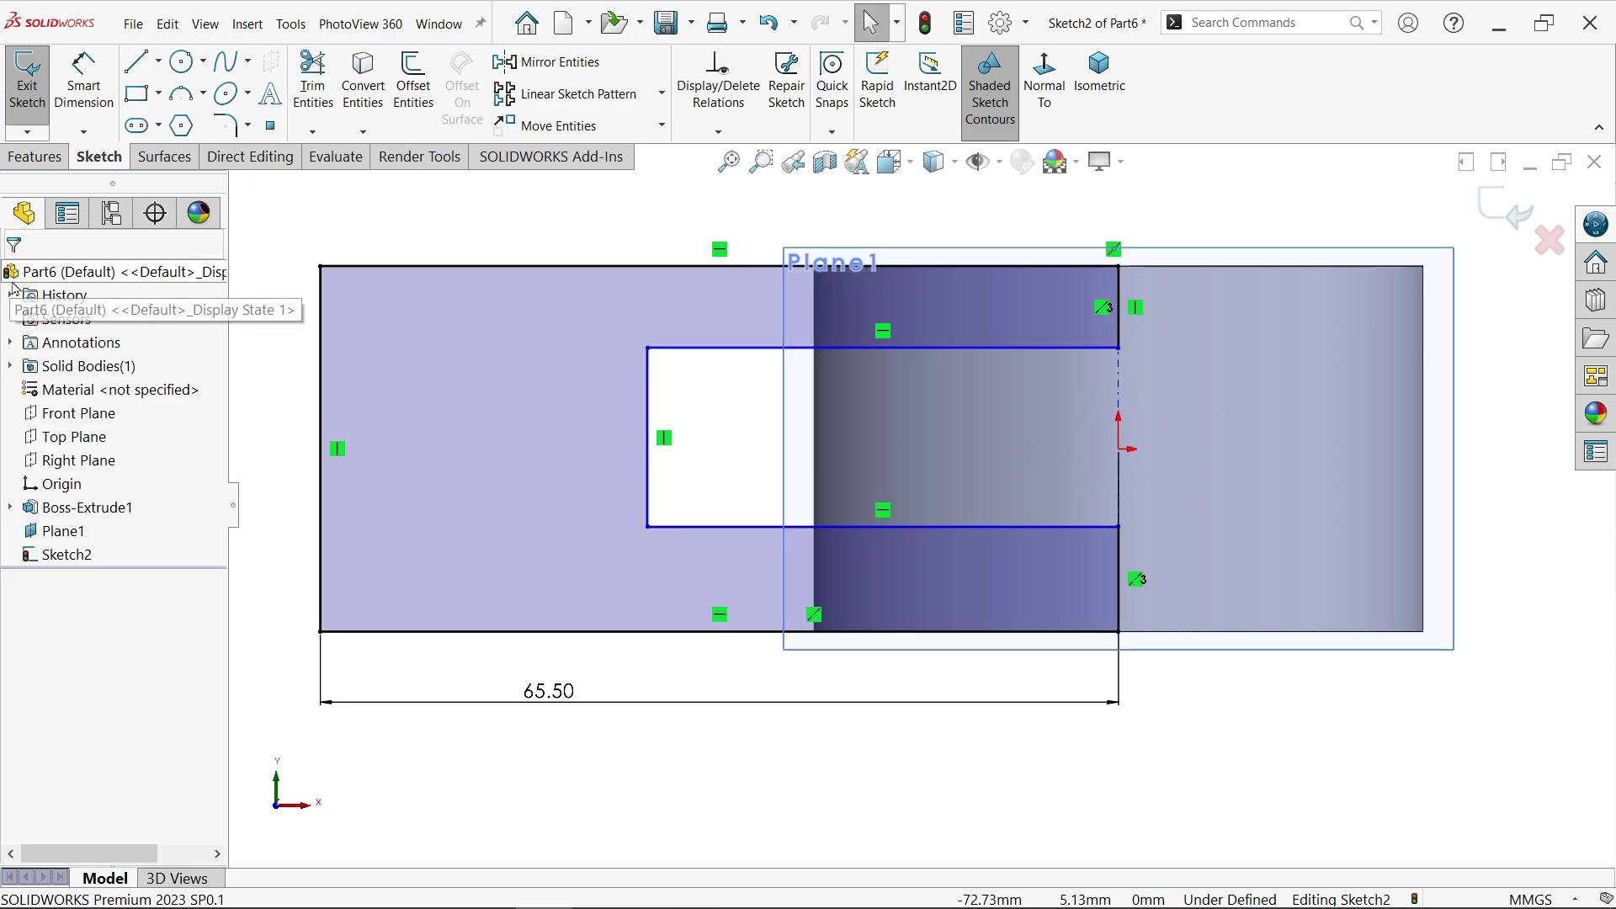
# - Make the slot's two side lines equal in length
pyautogui.click(1123, 575)
pyautogui.keyDown('ctrl'); pyautogui.click(1124, 577); pyautogui.keyUp('ctrl')
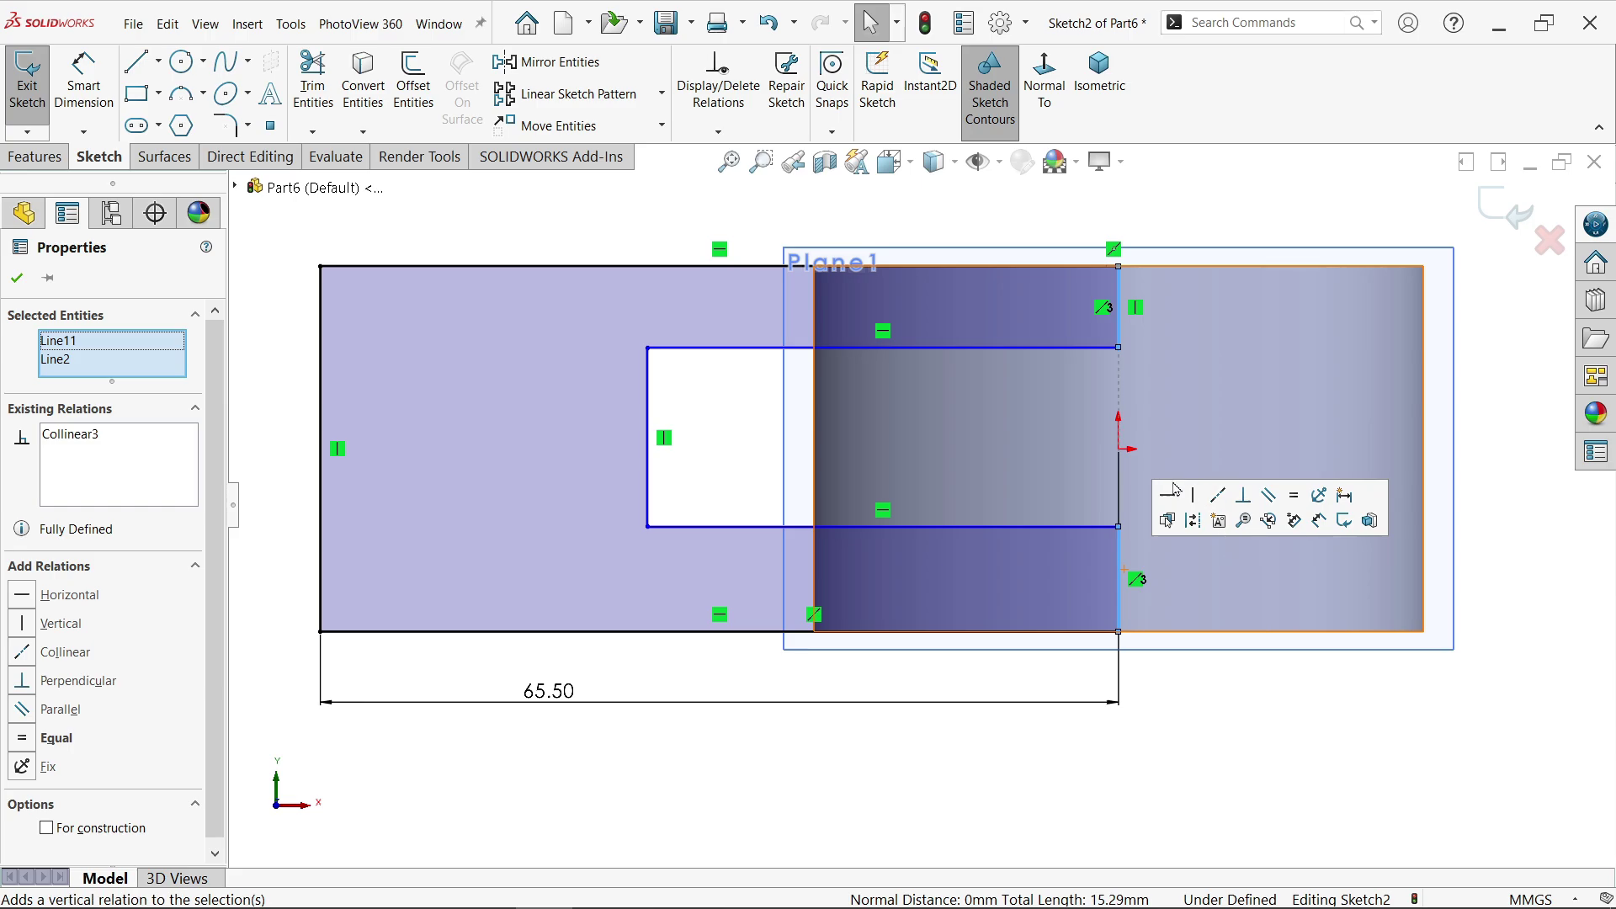
pyautogui.click(1302, 503)
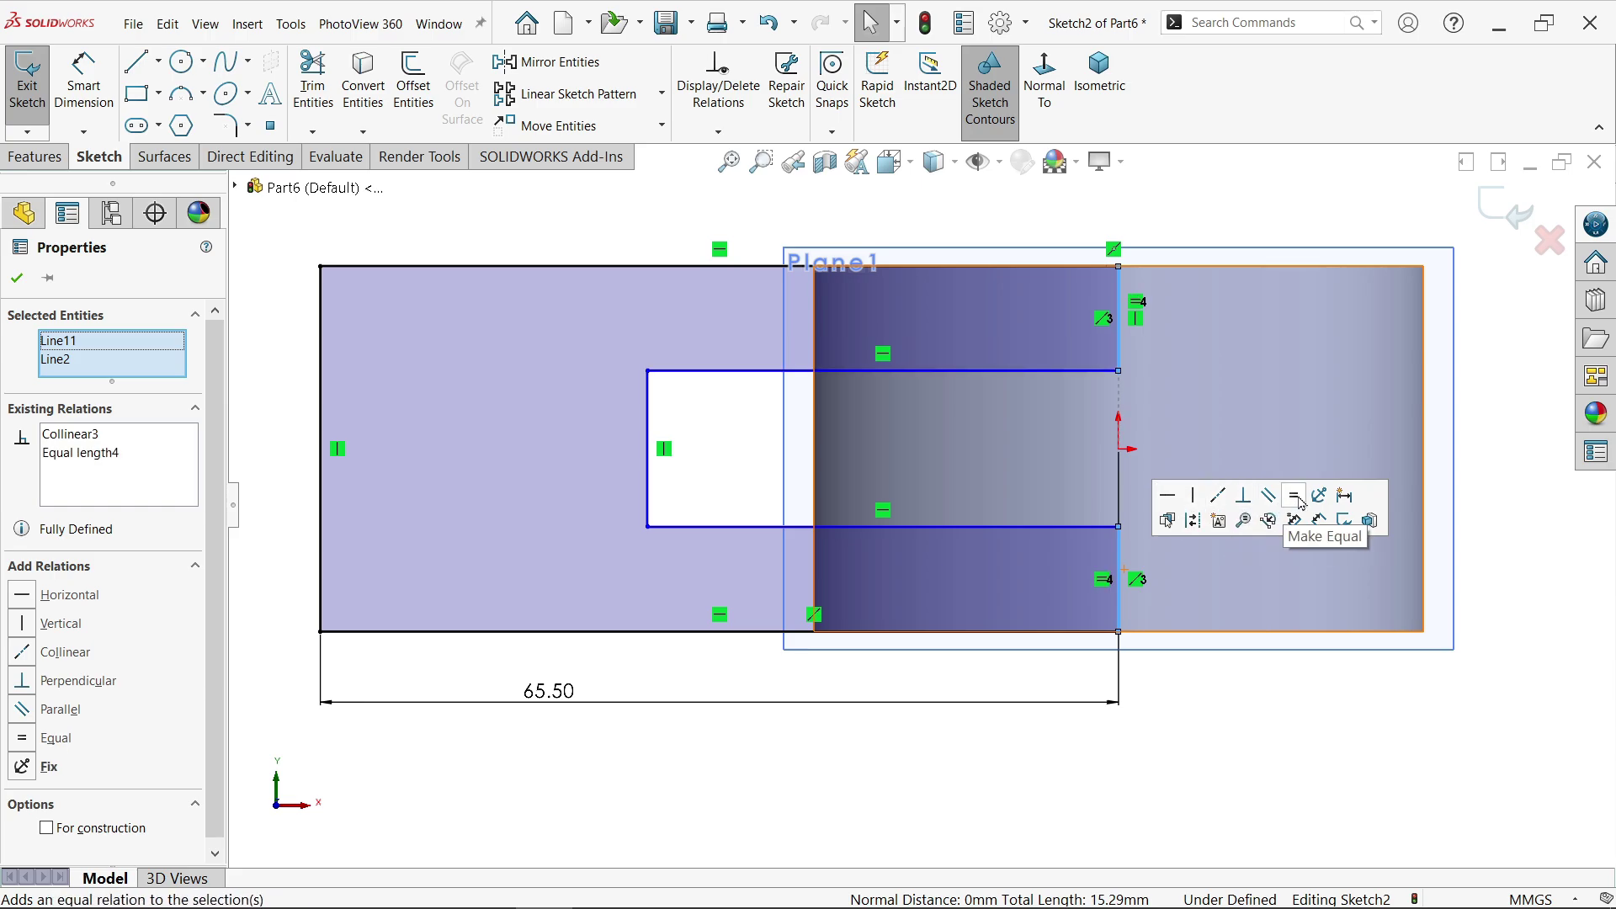
pyautogui.click(17, 278)
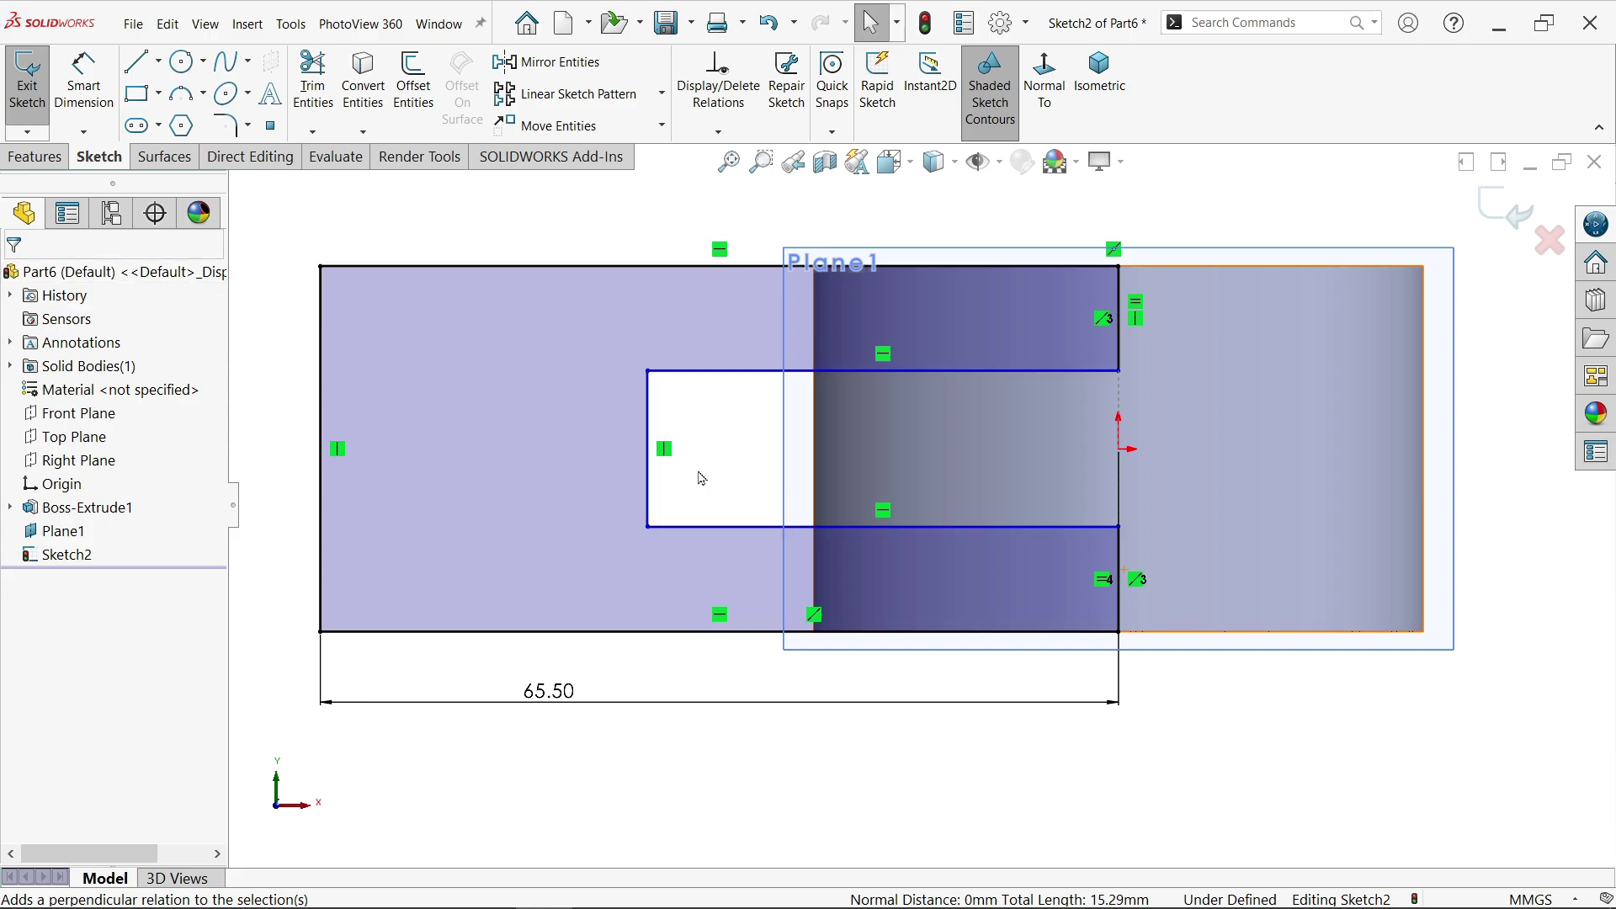
# - Dimension the slot to 30 mm long and 14 mm wide
pyautogui.click(83, 84)
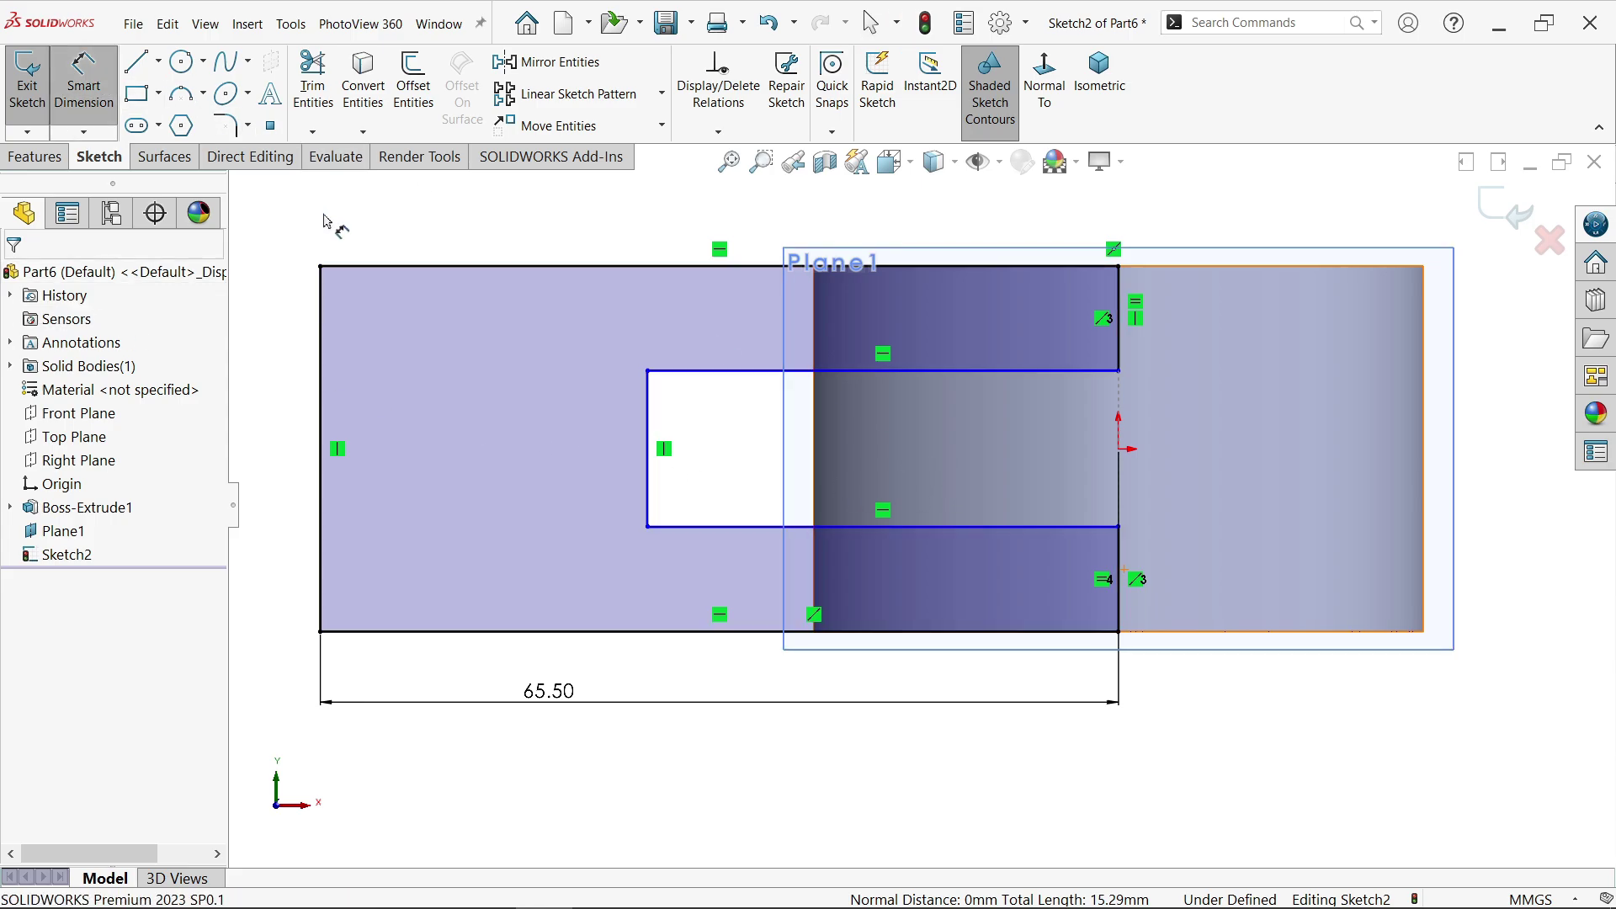
pyautogui.click(842, 371)
pyautogui.click(751, 427)
pyautogui.write('30')
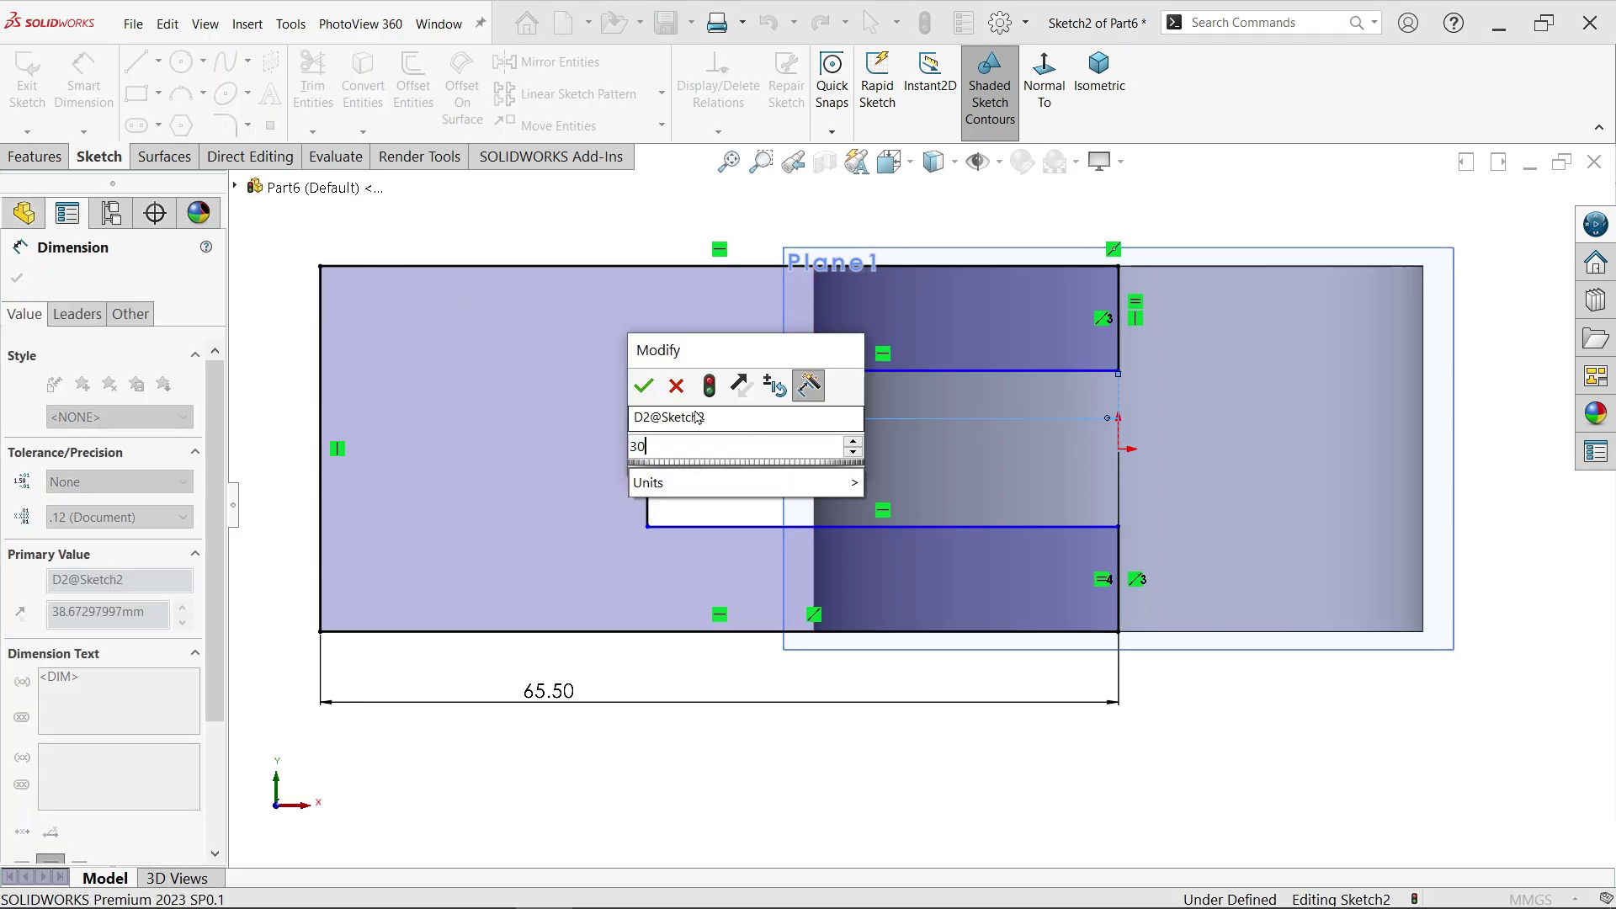
pyautogui.press('Return')
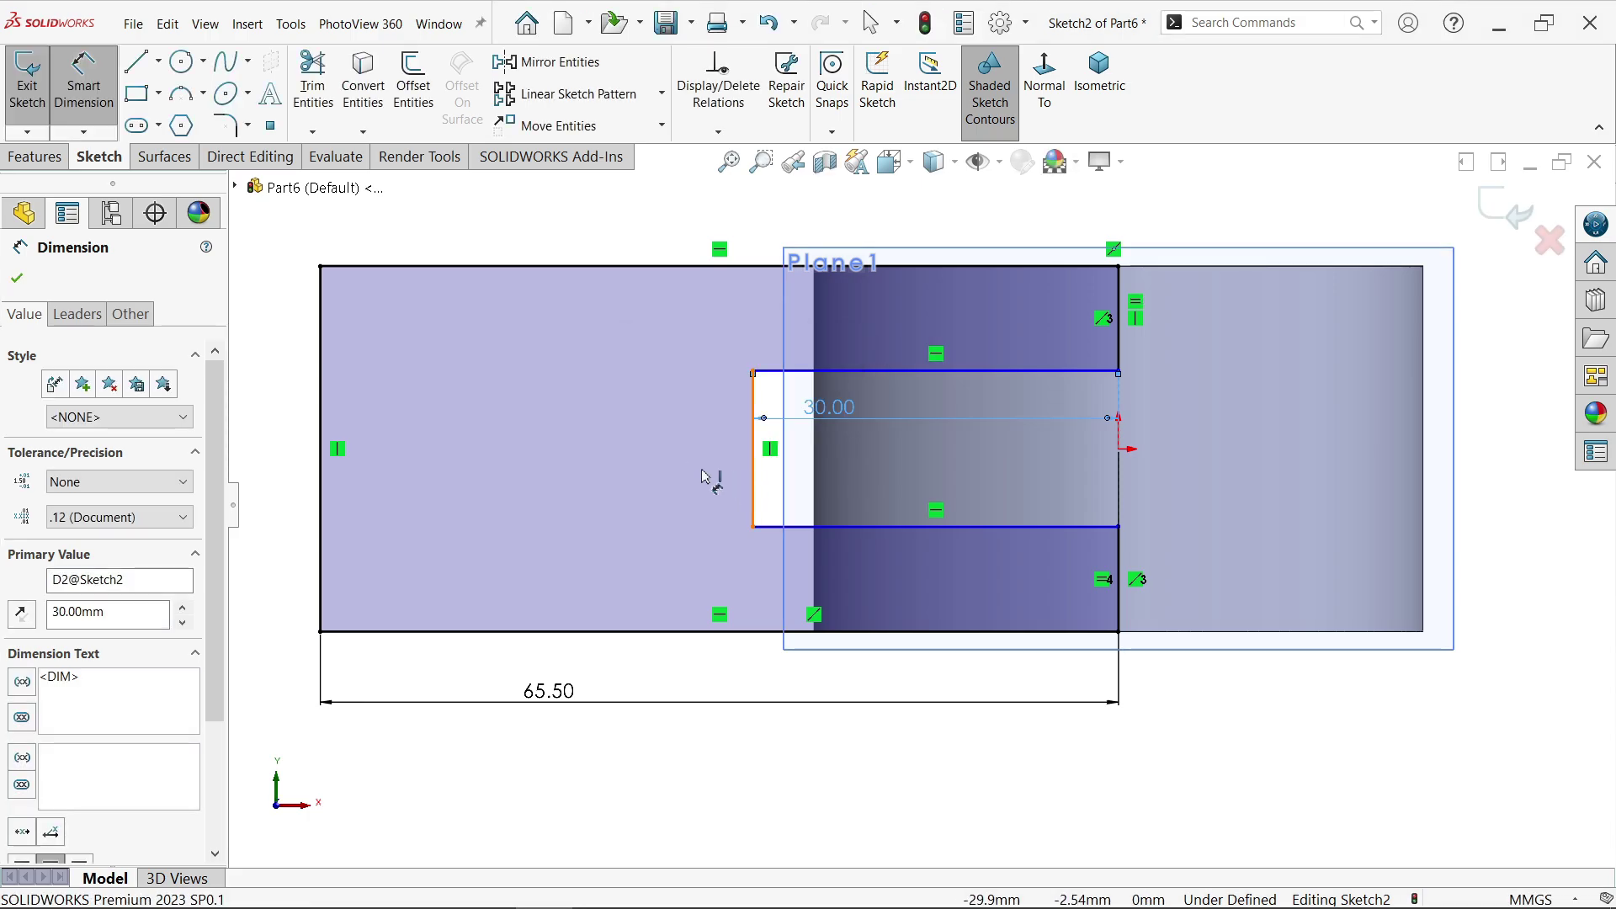
pyautogui.click(755, 488)
pyautogui.click(665, 467)
pyautogui.write('14')
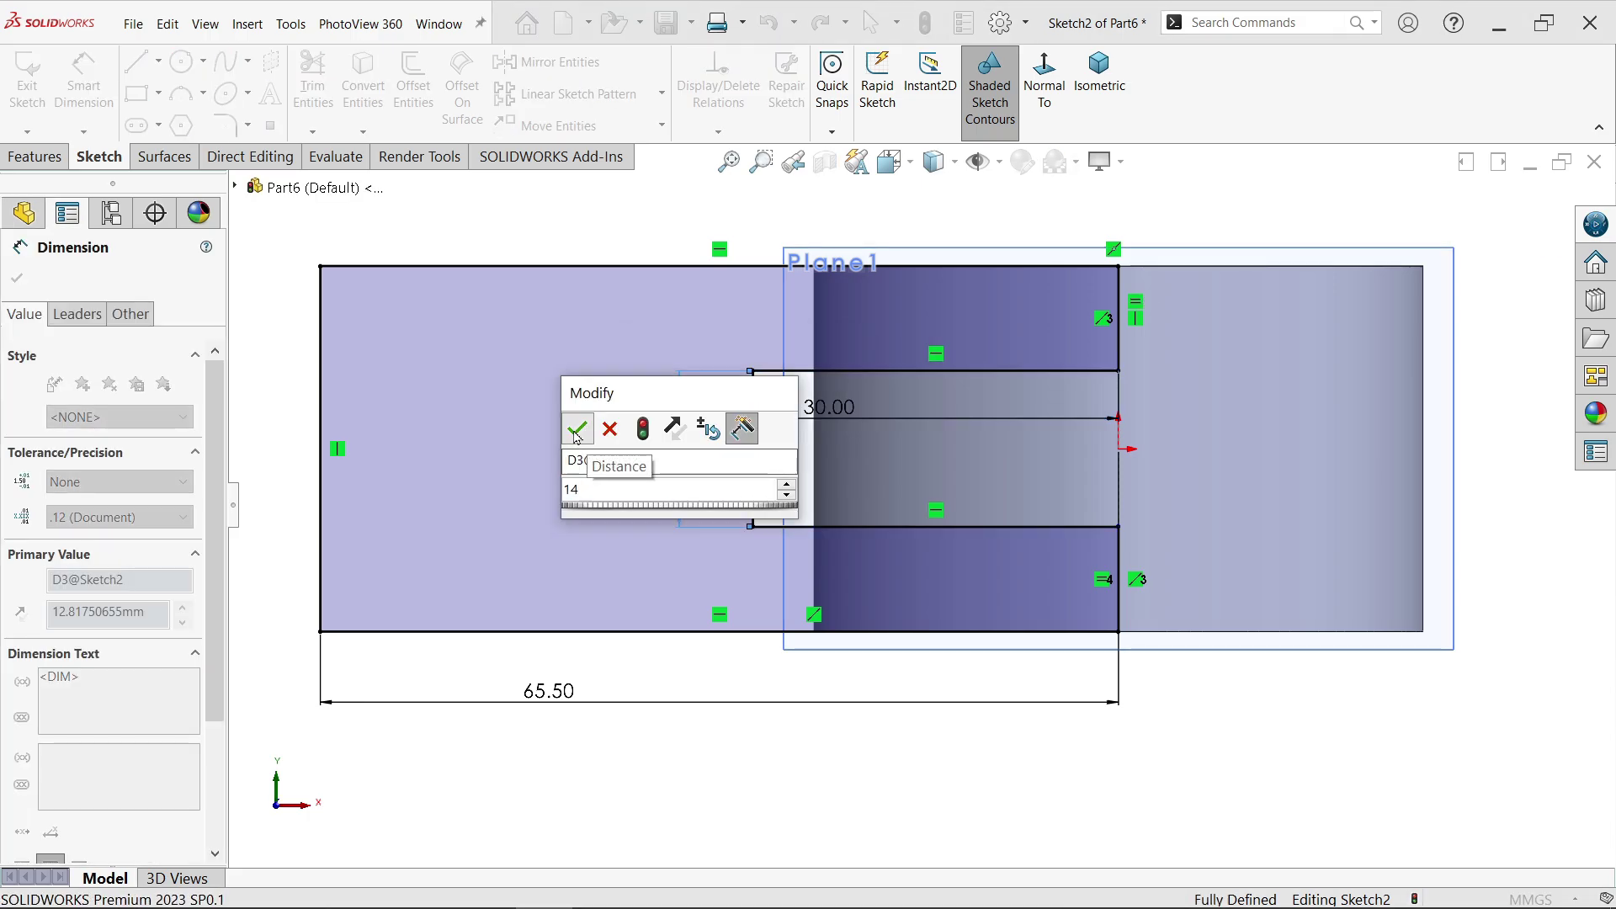
pyautogui.click(576, 429)
pyautogui.click(44, 159)
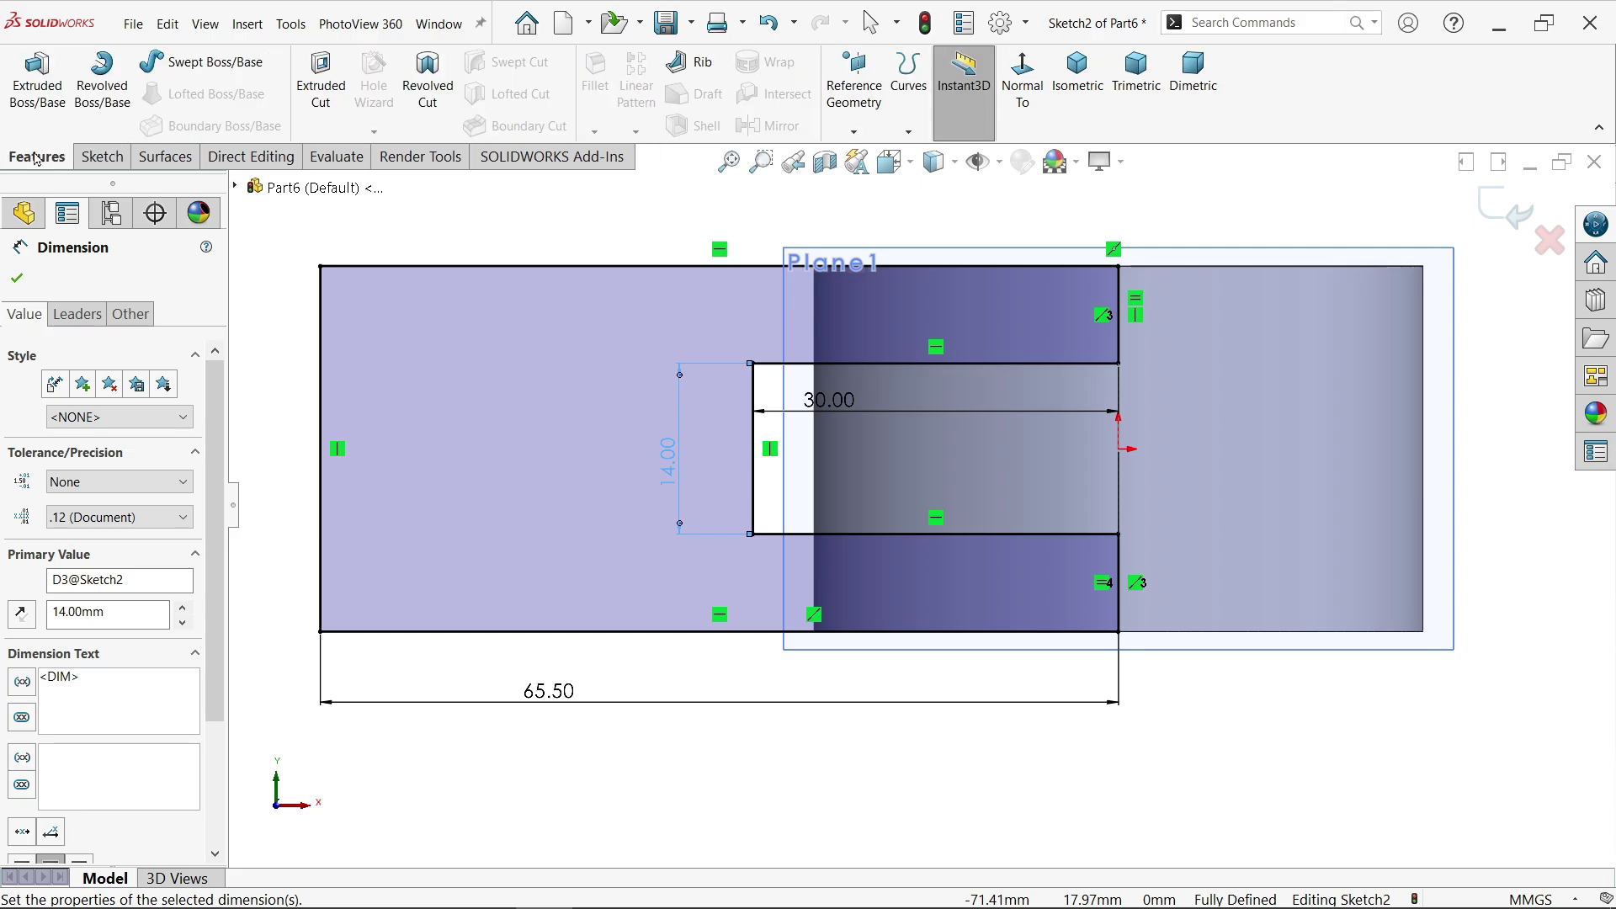
# - Extrude the arm sketch Blind 15 mm in the reversed direction onto the cylinder
pyautogui.click(38, 92)
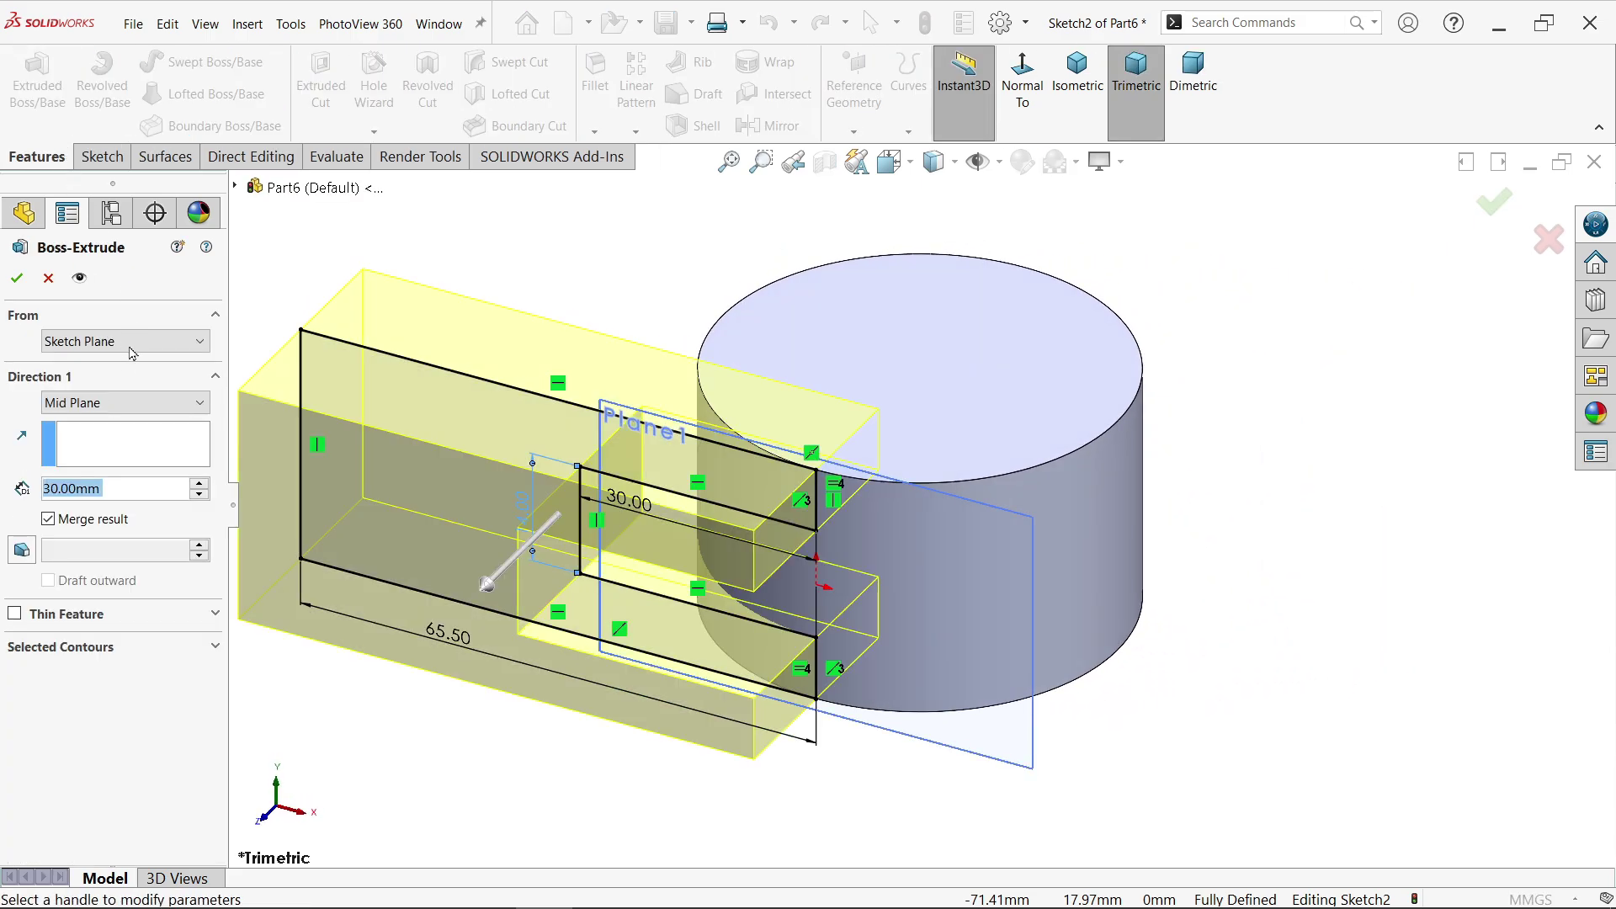
pyautogui.click(58, 403)
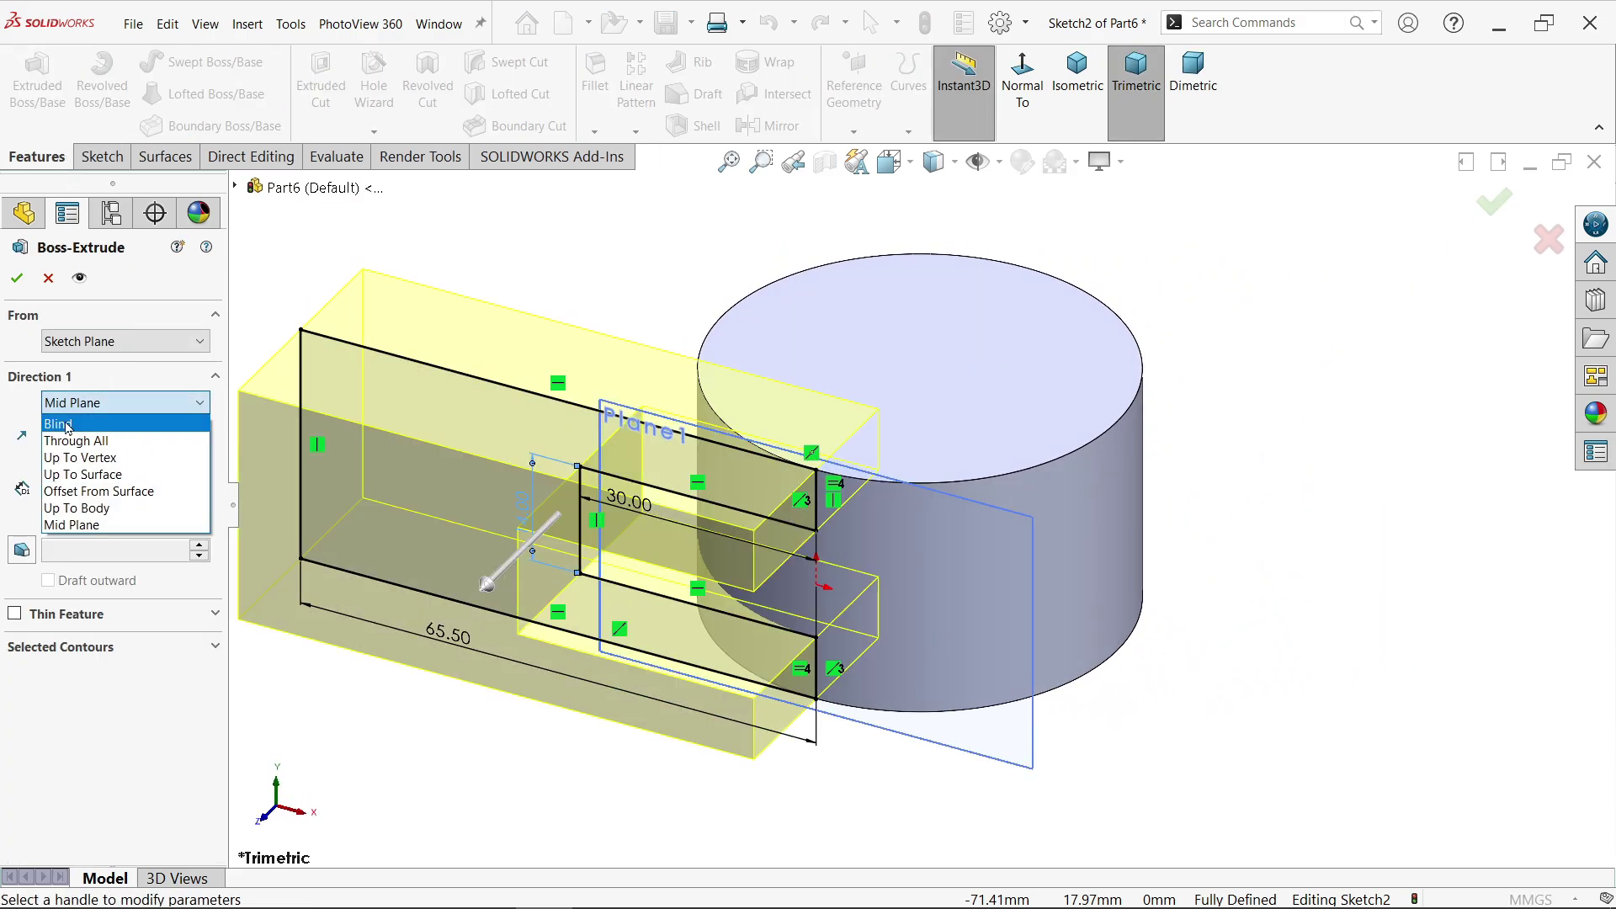
pyautogui.click(68, 426)
pyautogui.click(21, 405)
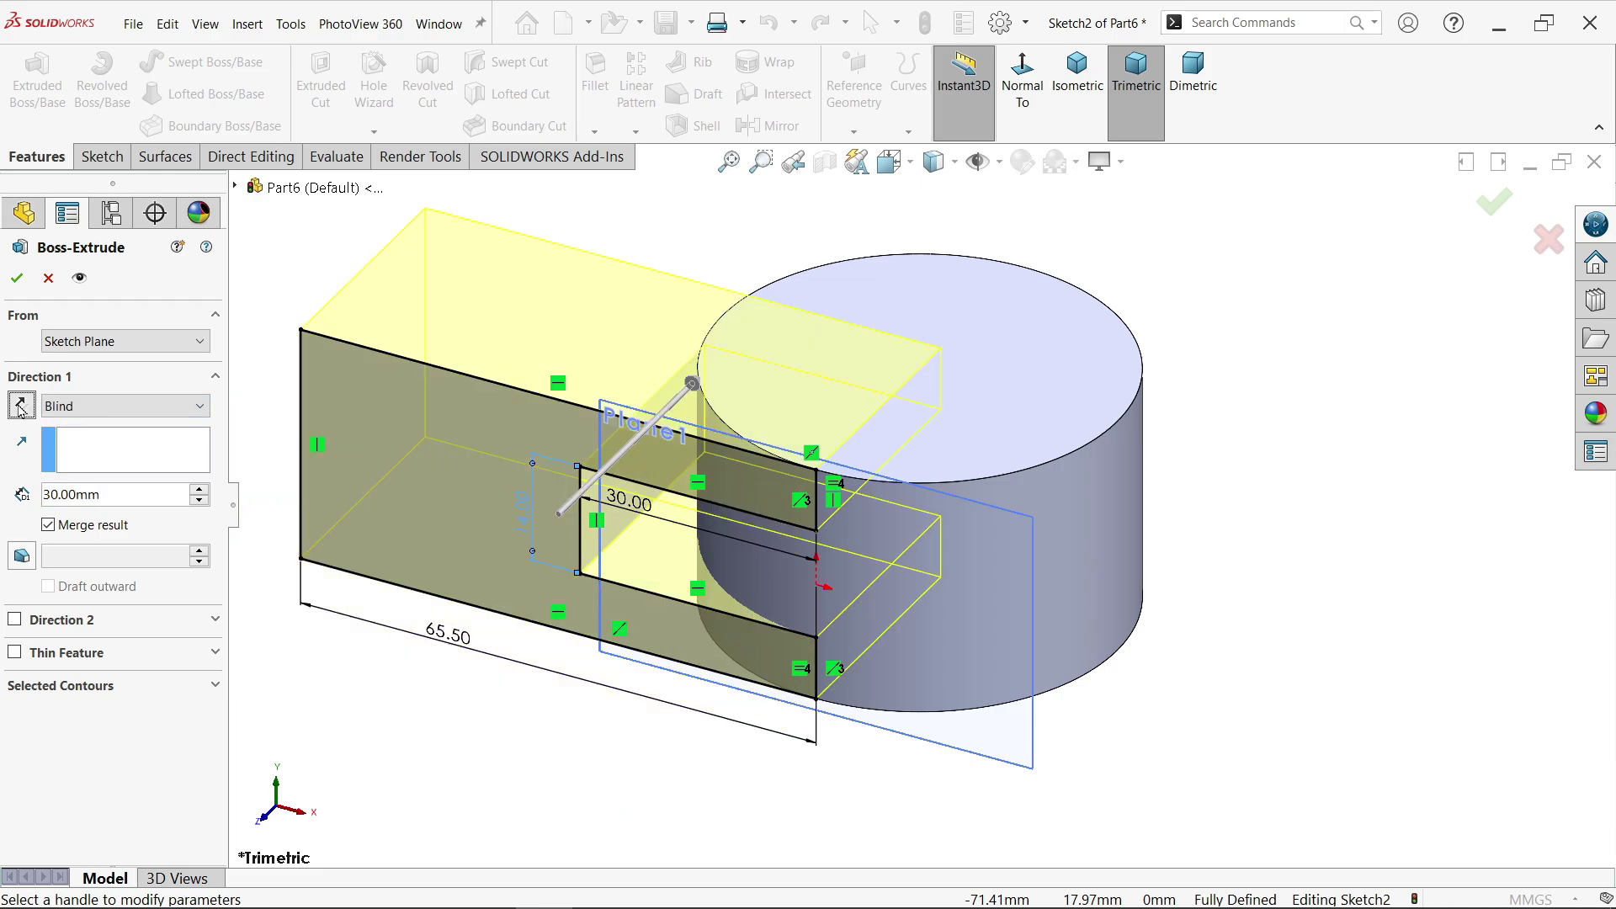
pyautogui.write('15')
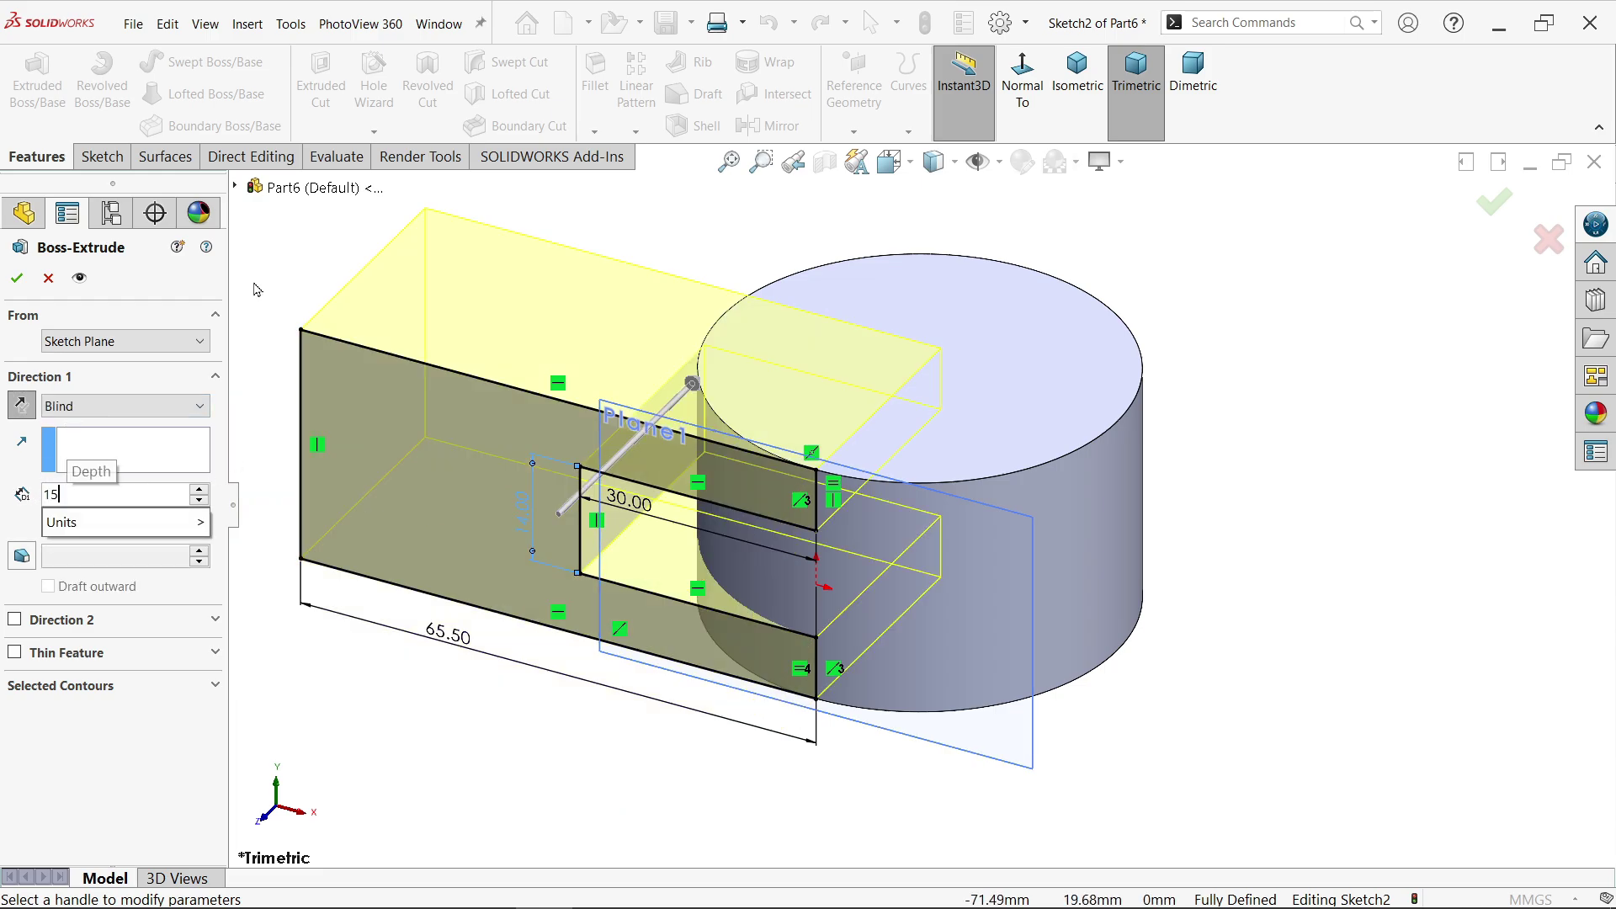
pyautogui.press('Return')
pyautogui.moveTo(320, 361); pyautogui.dragTo(343, 350, button='middle')
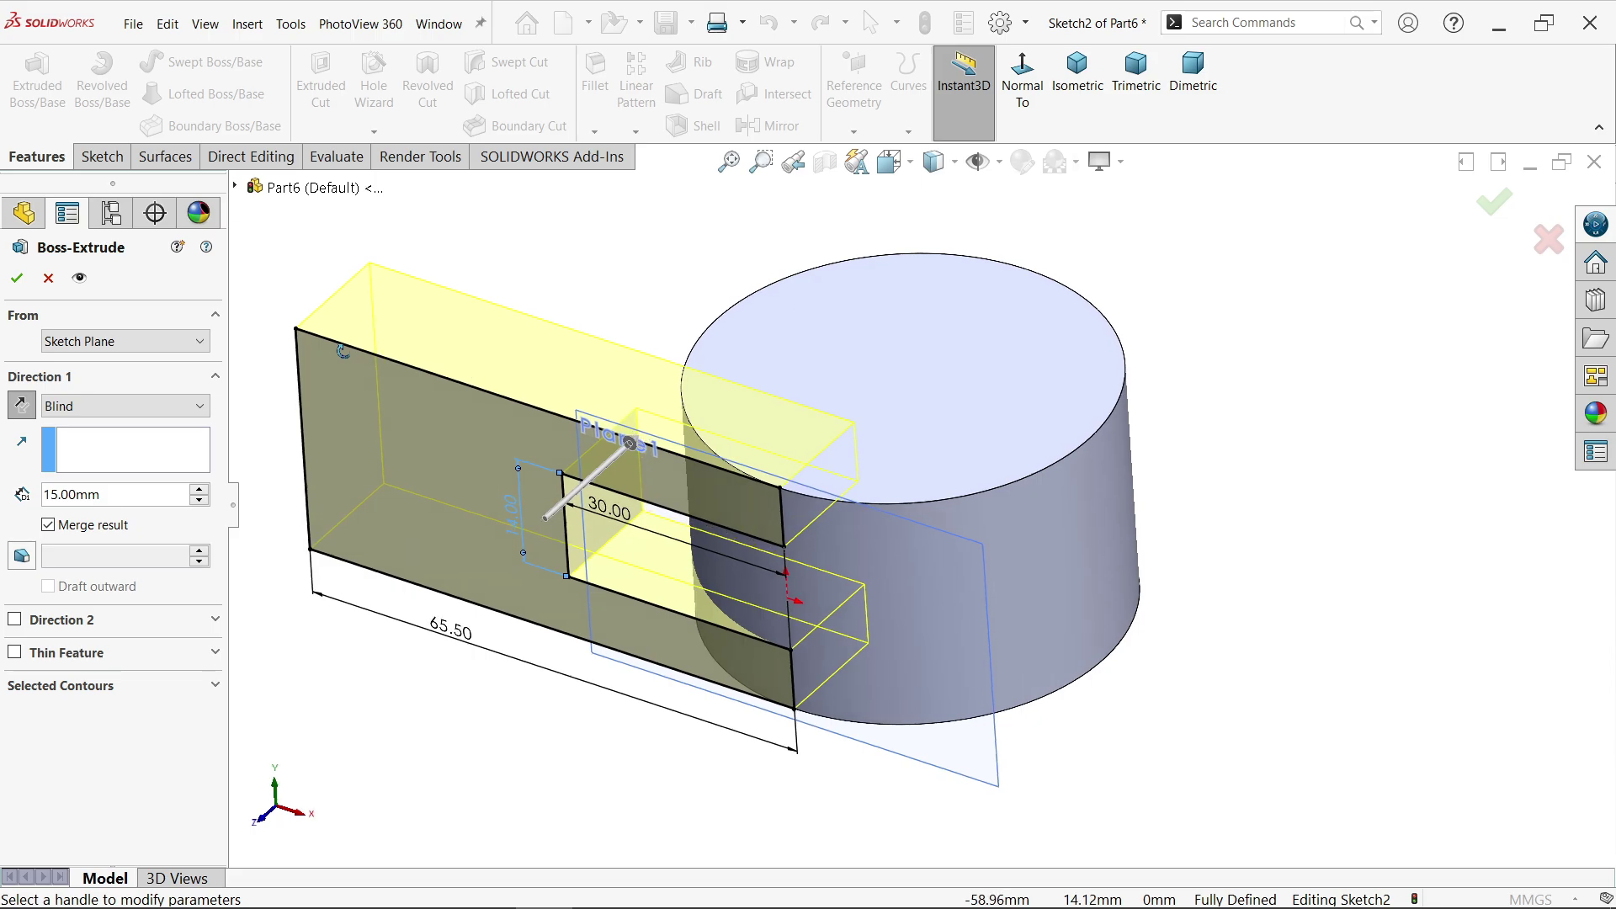
pyautogui.scroll(-2, 427, 431)
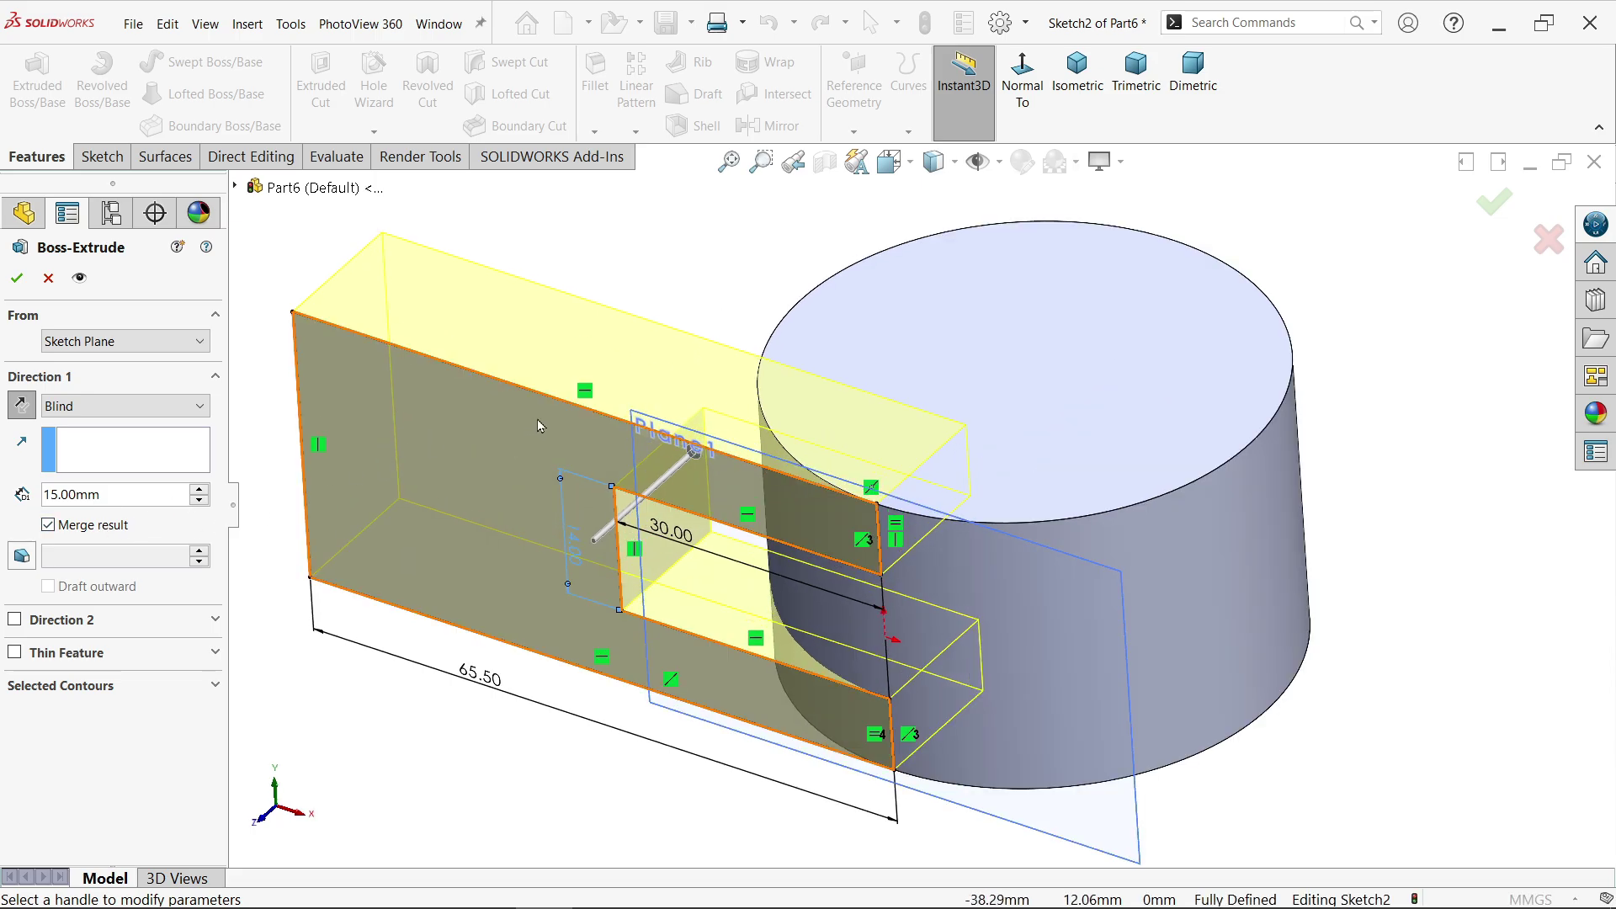
pyautogui.click(16, 278)
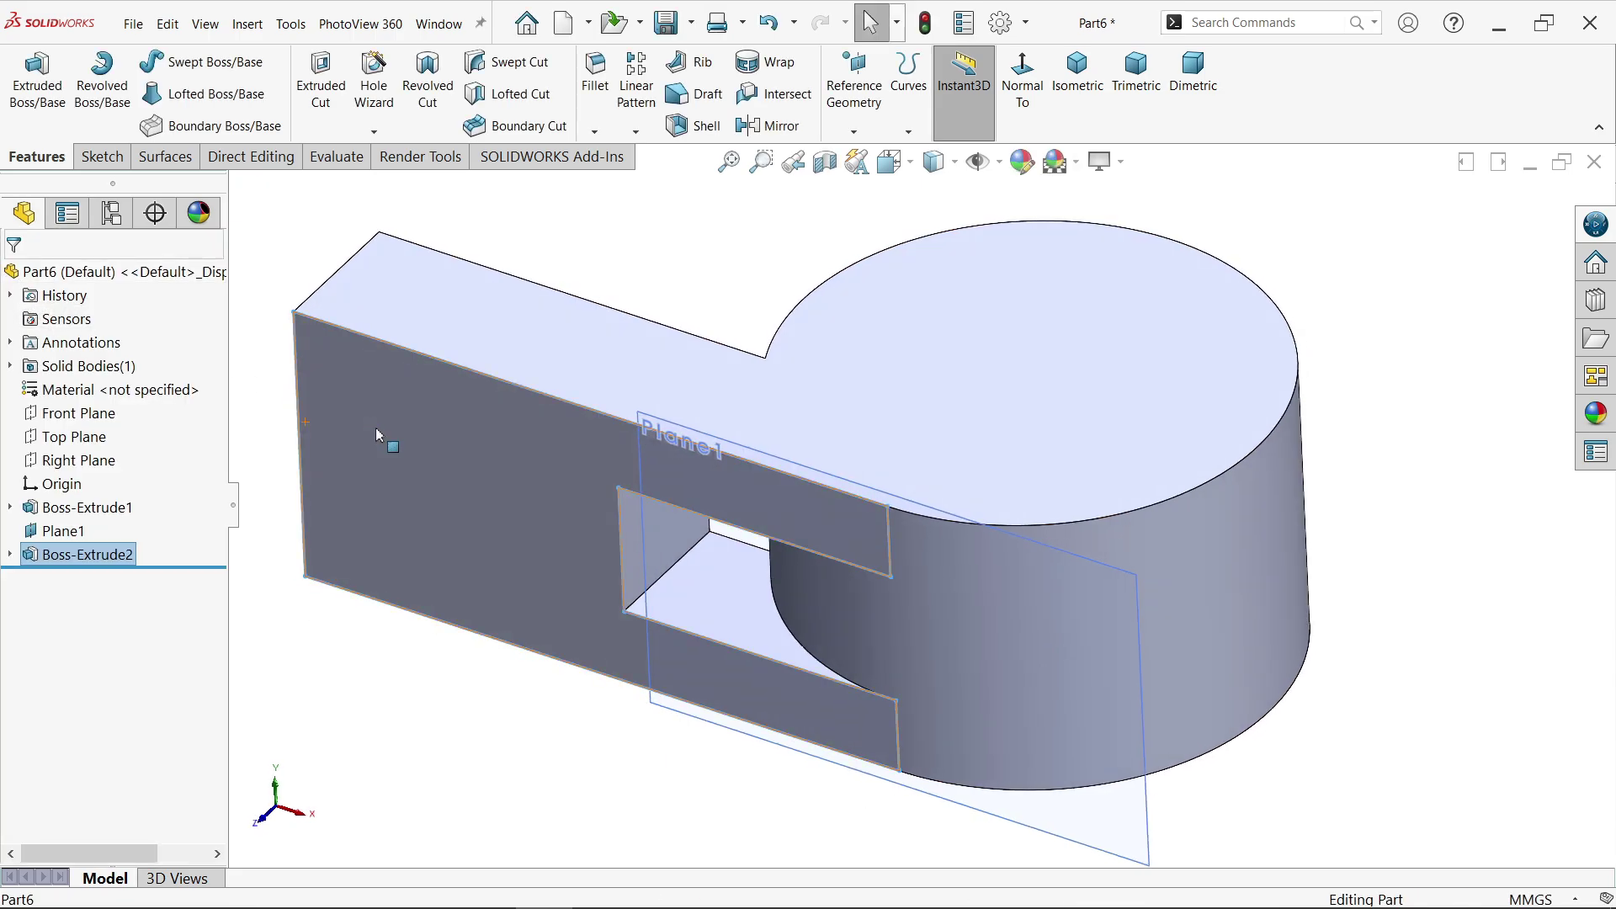
# - Hide Plane1 and start a fillet
pyautogui.click(61, 530)
pyautogui.click(81, 503)
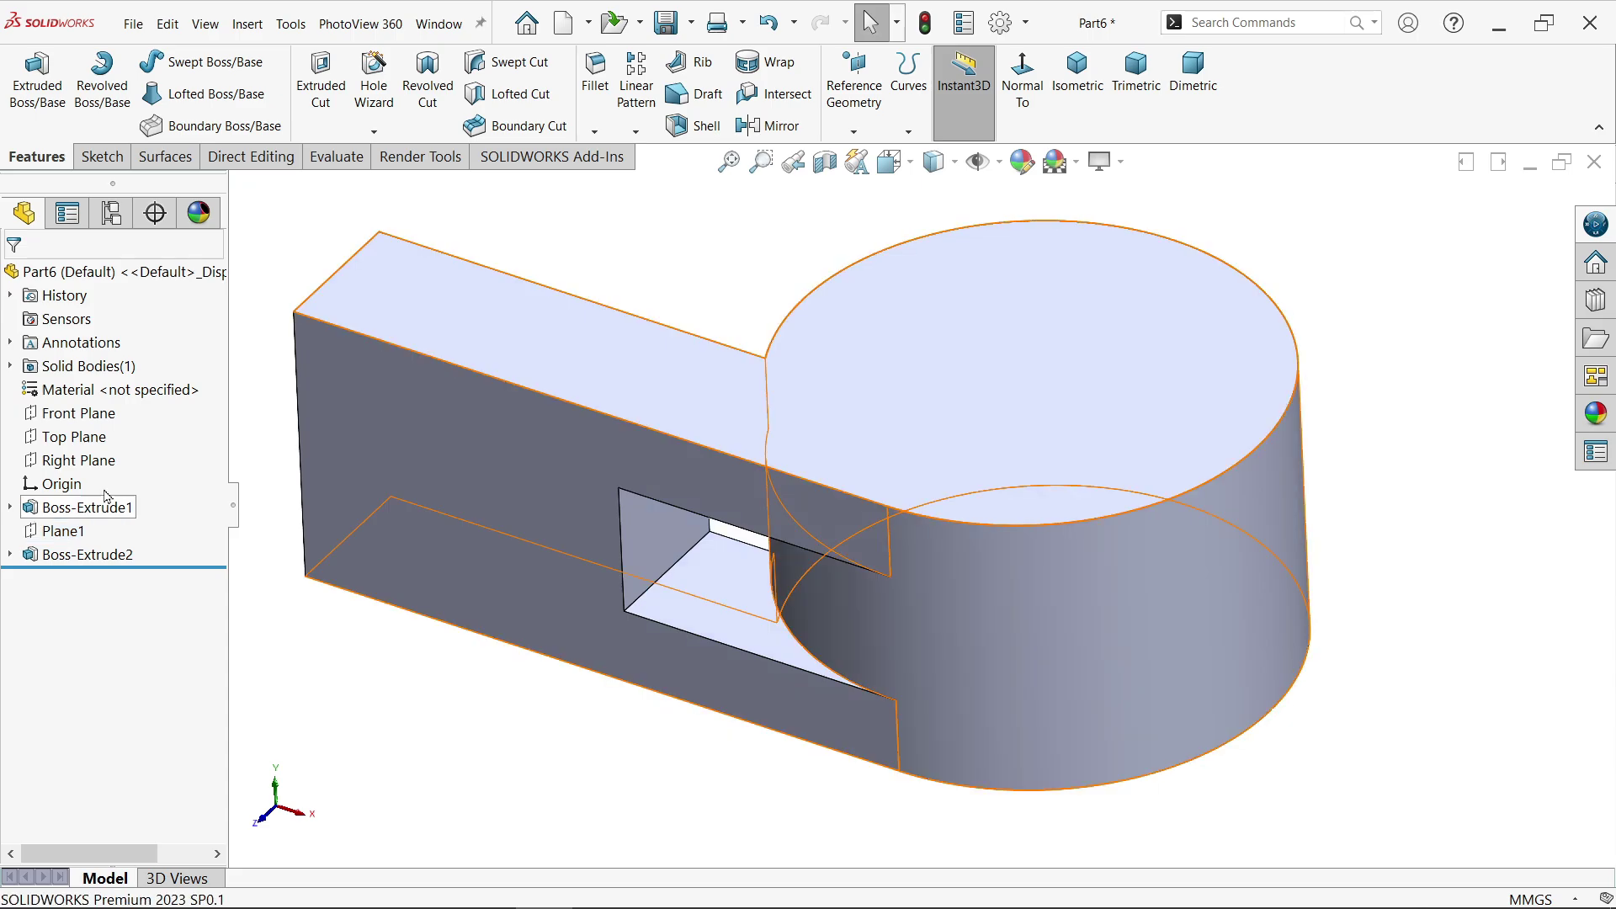
pyautogui.click(589, 84)
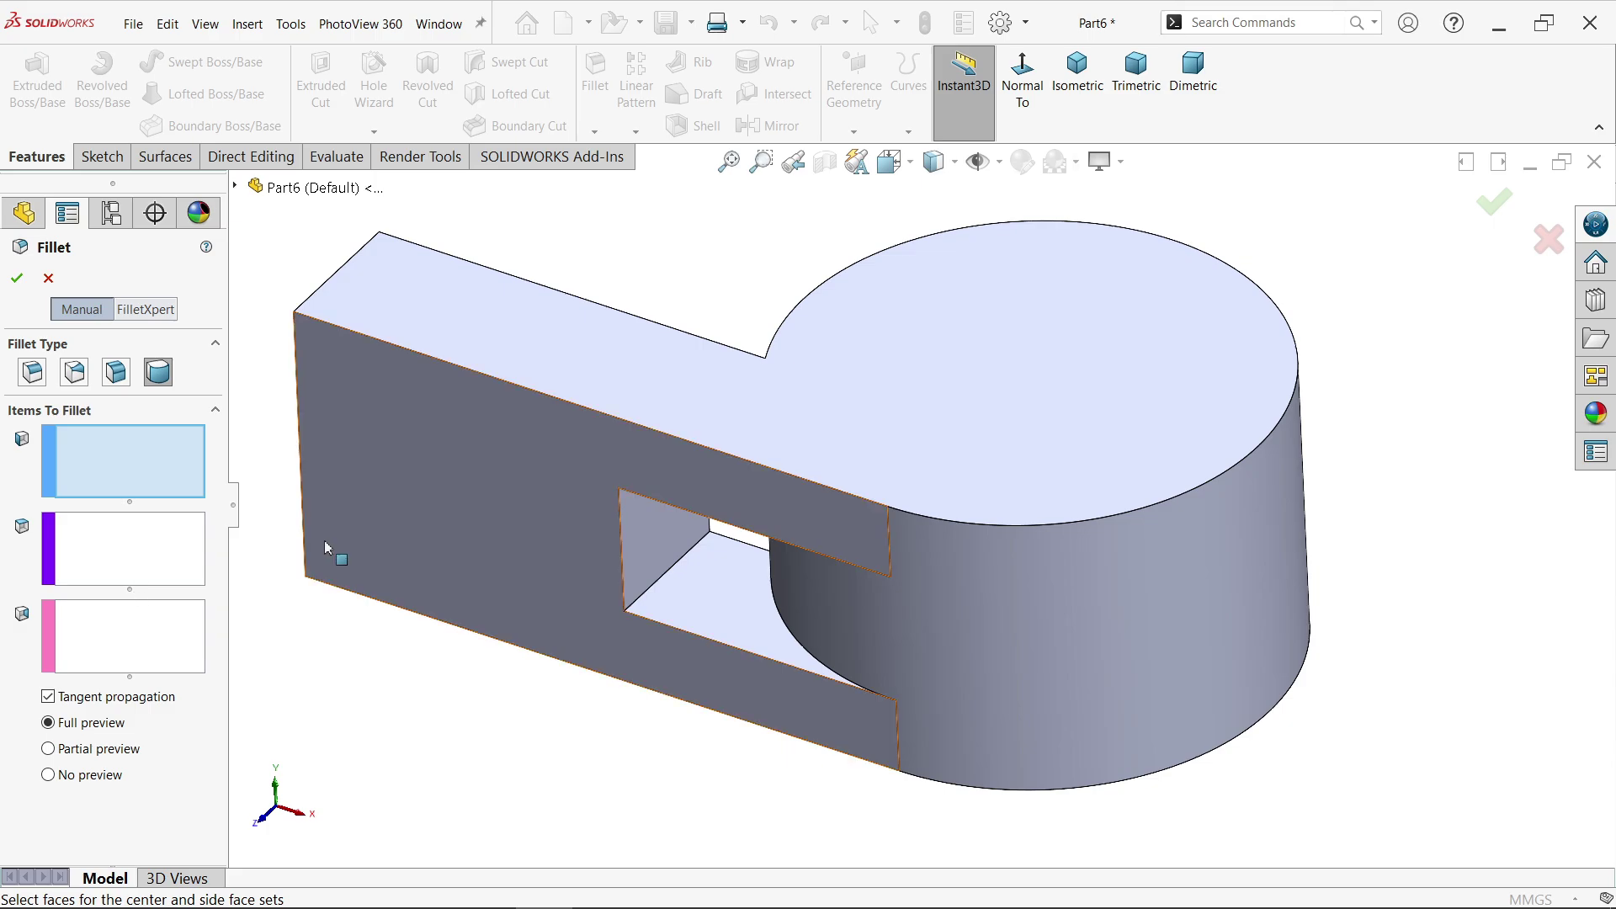
# - Pick the arm's top, end and bottom faces as the full-round fillet face sets
pyautogui.press('z')
pyautogui.click(547, 348)
pyautogui.click(164, 552)
pyautogui.moveTo(438, 581); pyautogui.dragTo(548, 469, button='middle')
pyautogui.click(543, 454)
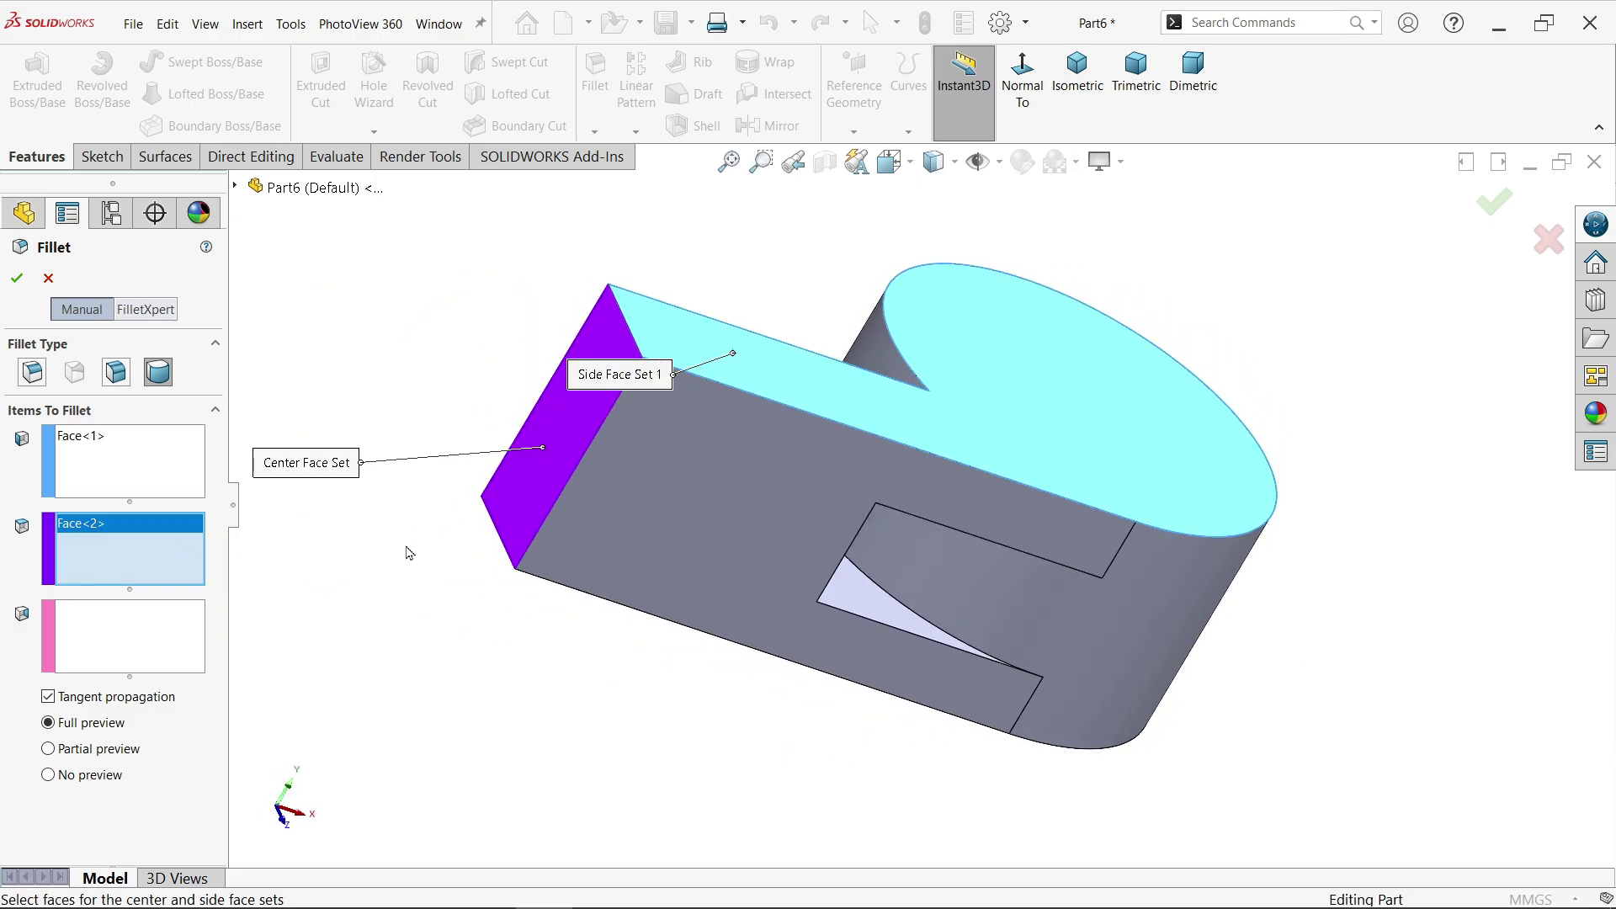
pyautogui.click(135, 629)
pyautogui.moveTo(596, 658); pyautogui.dragTo(219, 606, button='middle')
pyautogui.click(577, 409)
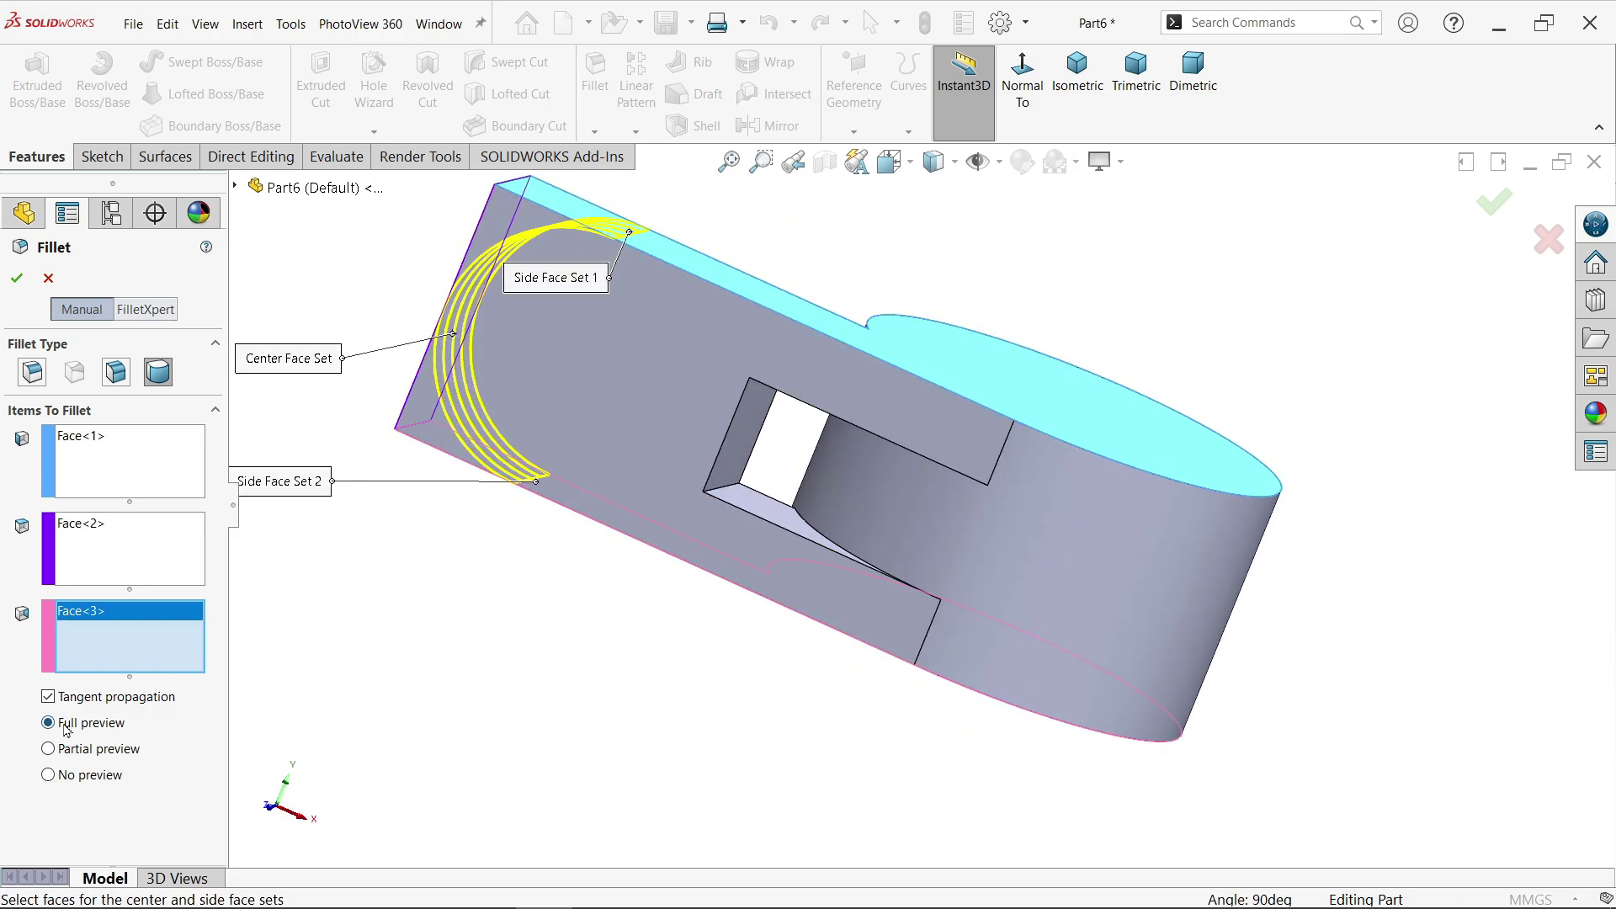
# - Apply the full-round fillet and switch back to the reference drawing in Photos
pyautogui.scroll(-2, 394, 478)
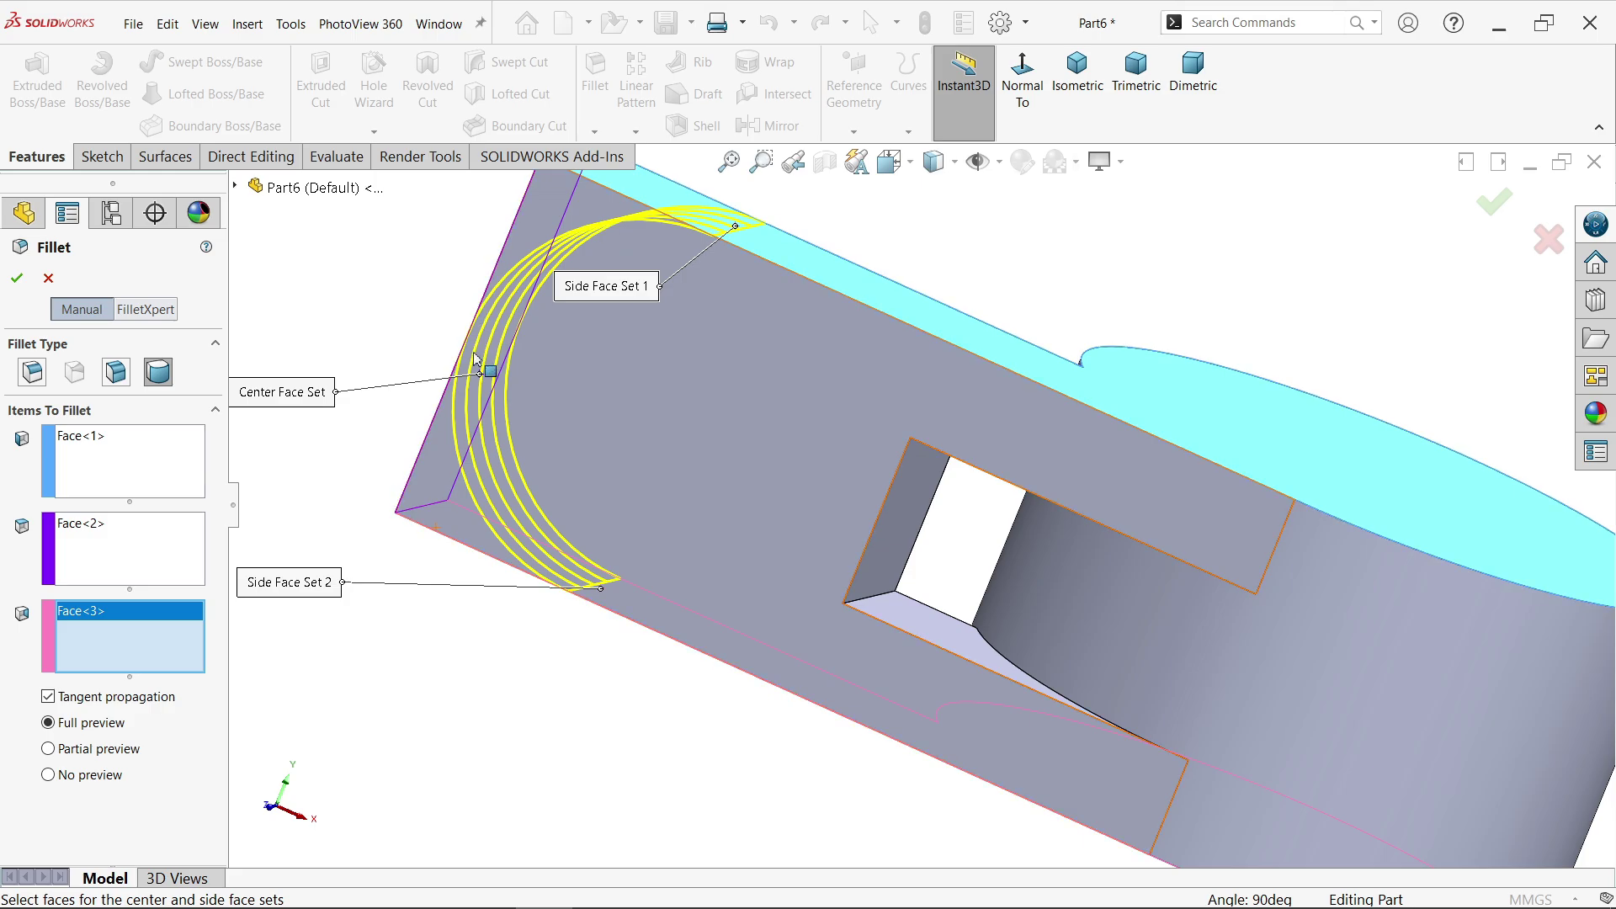
pyautogui.click(17, 278)
pyautogui.scroll(3, 684, 381)
pyautogui.moveTo(685, 381); pyautogui.dragTo(744, 427, button='middle')
pyautogui.hotkey('alt', 'Tab')
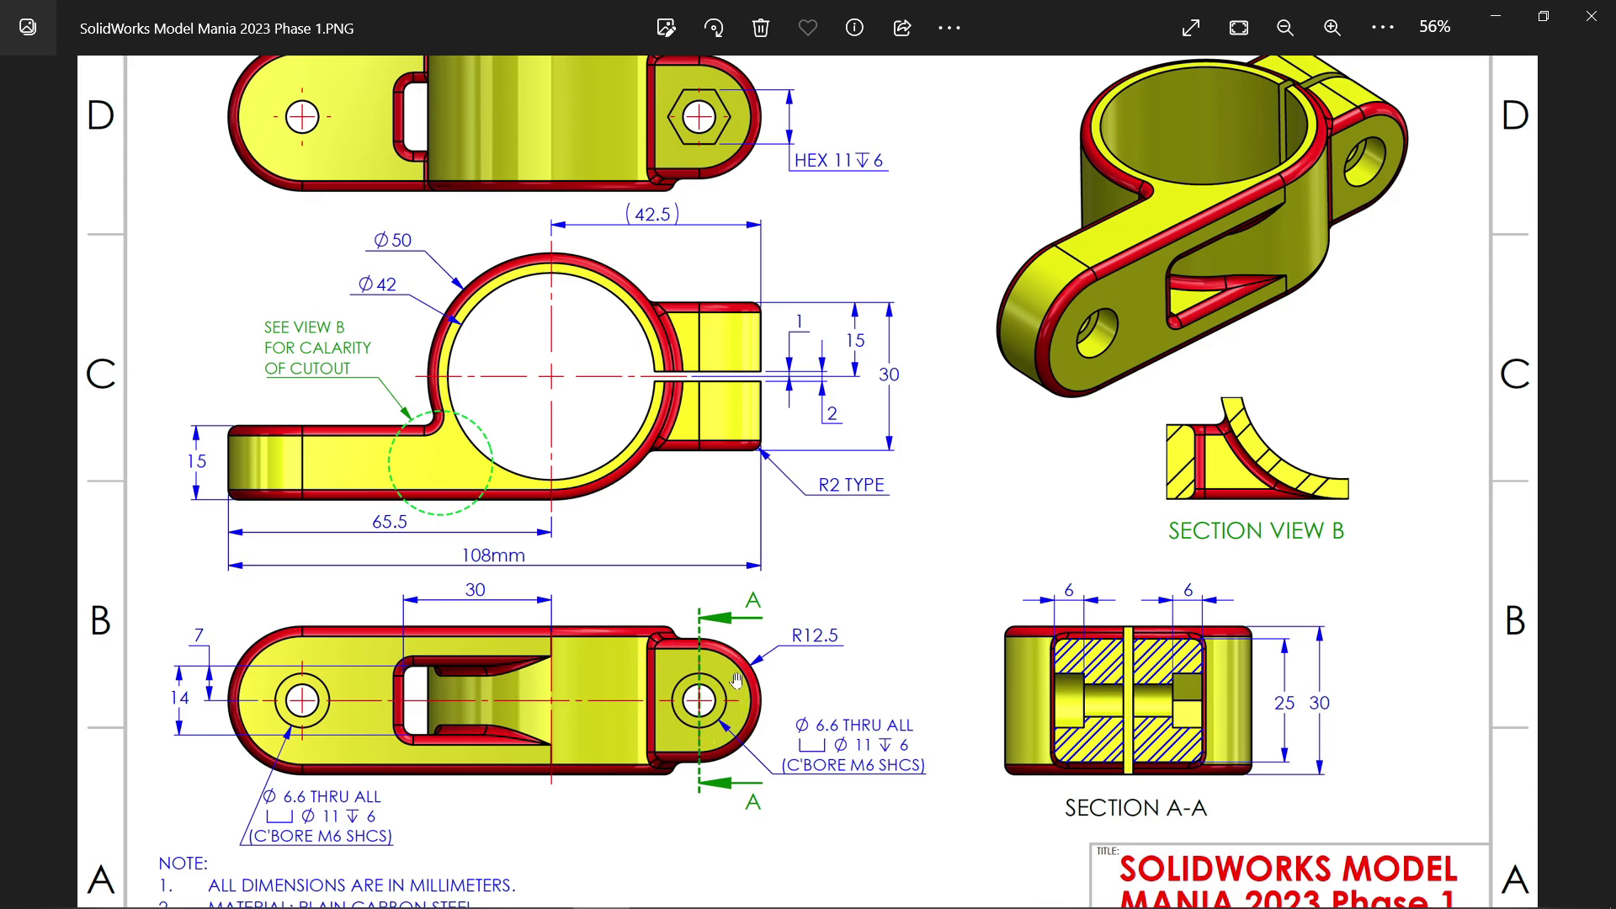